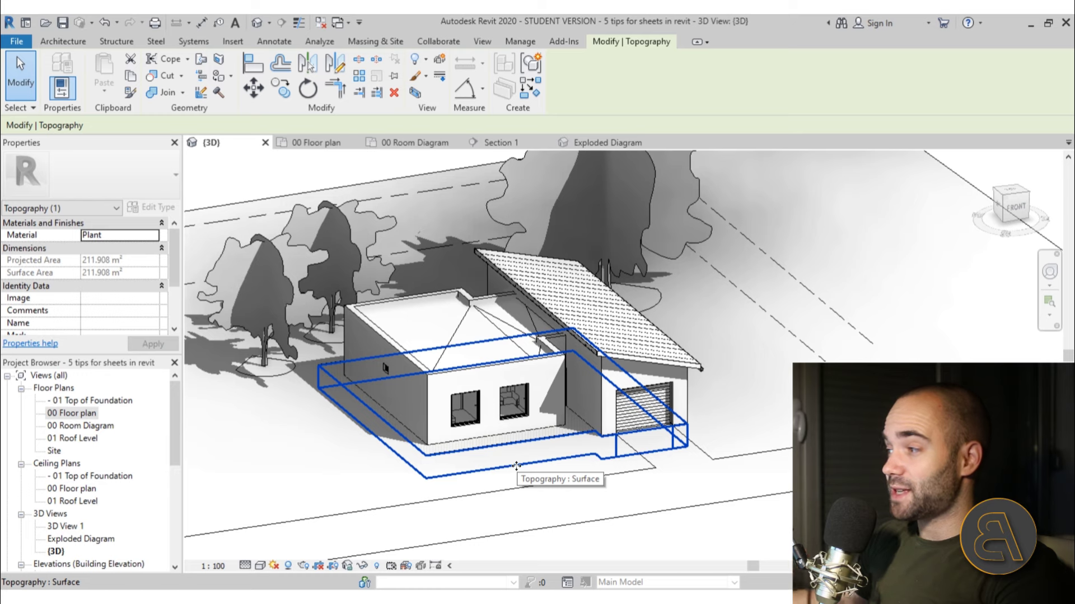
Step: Orbit the house model, then review the 00 Floor plan and 00 Room Diagram views
shift+middle_drag(509, 451, 552, 430)
scroll(481, 340, down, 5)
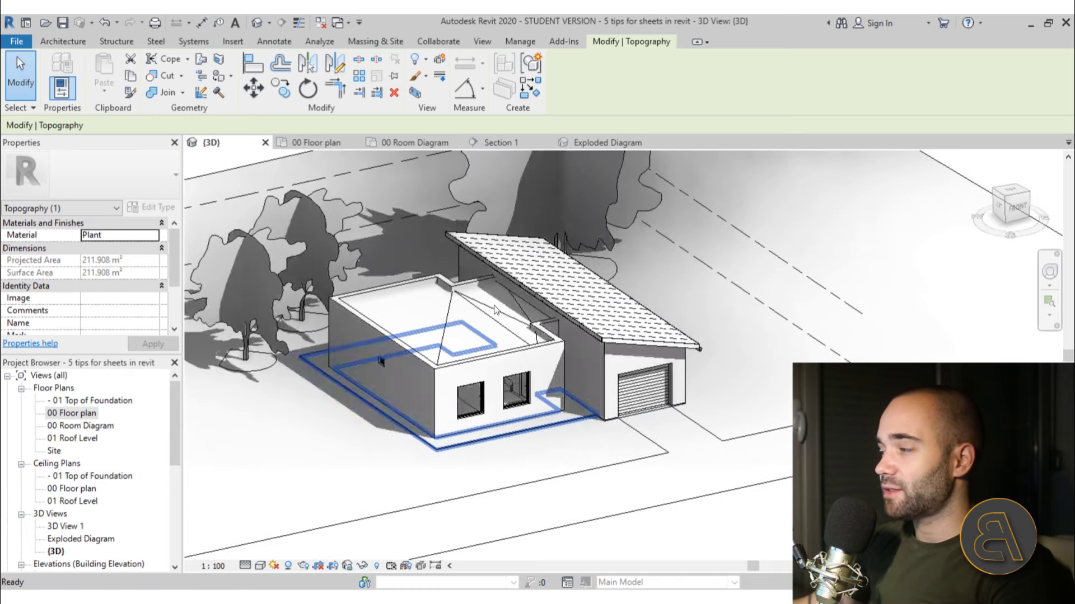
key(ctrl+Tab)
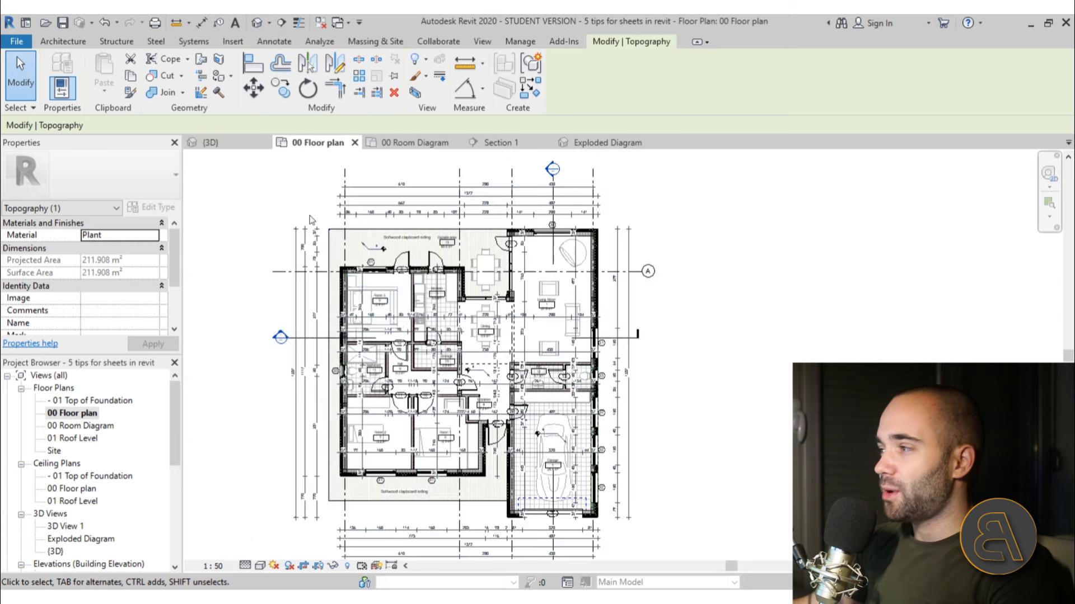
scroll(372, 302, up, 4)
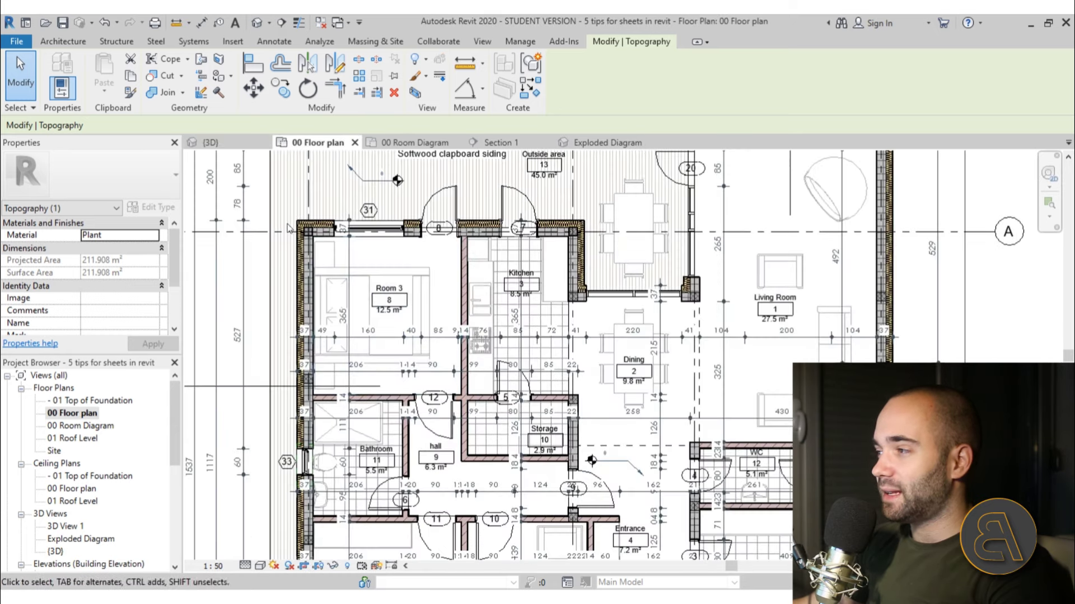
scroll(303, 305, down, 4)
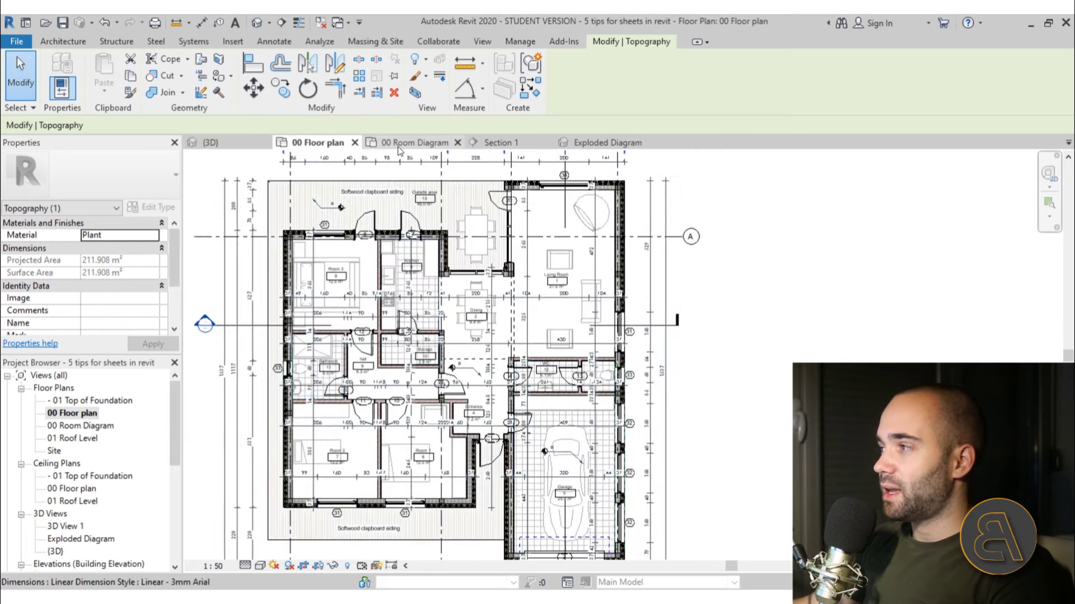
key(ctrl+Tab)
scroll(561, 291, down, 2)
middle_drag(575, 187, 422, 187)
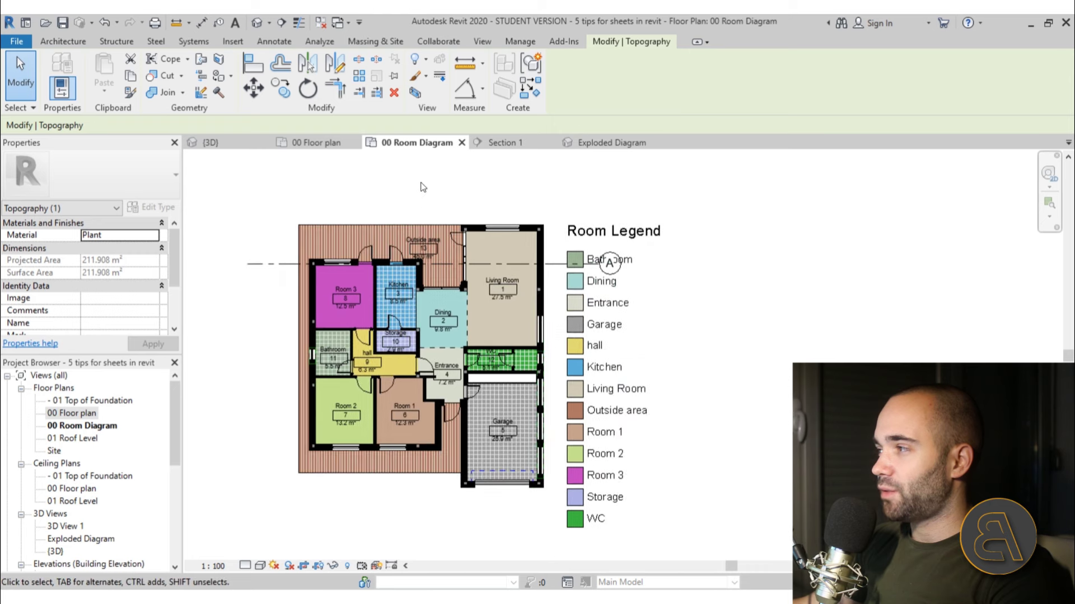
Step: Look over Section 1, then bring up and center the Exploded Diagram 3D view
click(500, 143)
scroll(462, 267, down, 1)
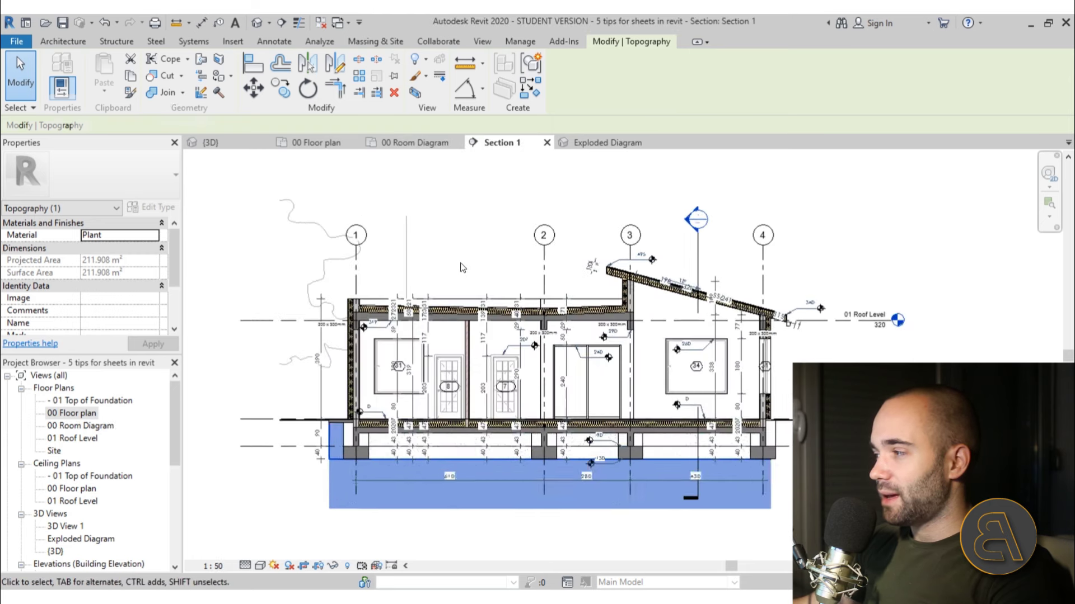
click(462, 267)
click(593, 143)
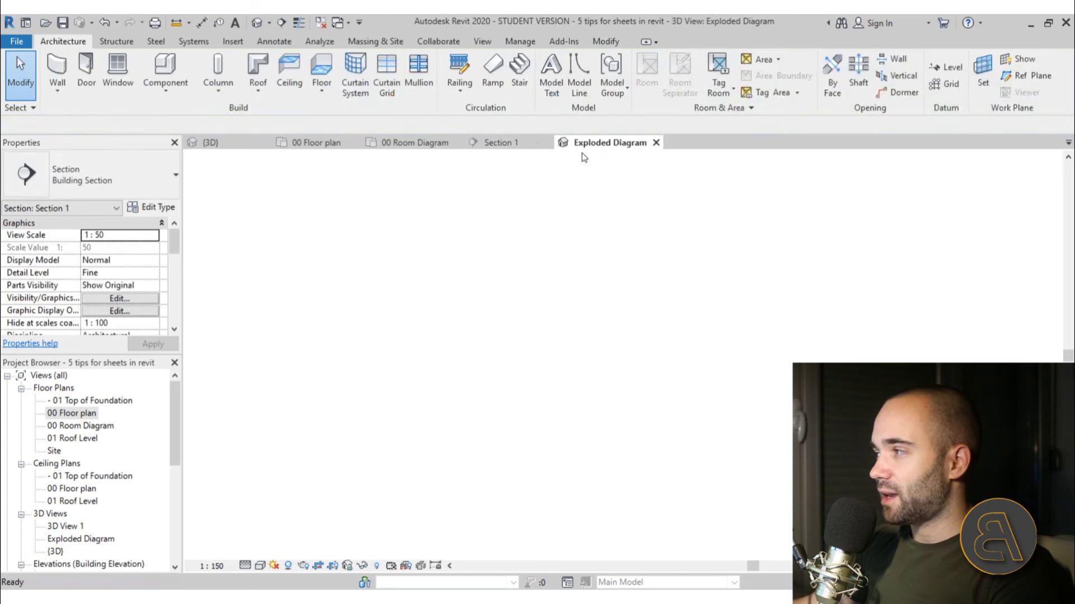
scroll(623, 279, down, 1)
middle_drag(616, 286, 571, 324)
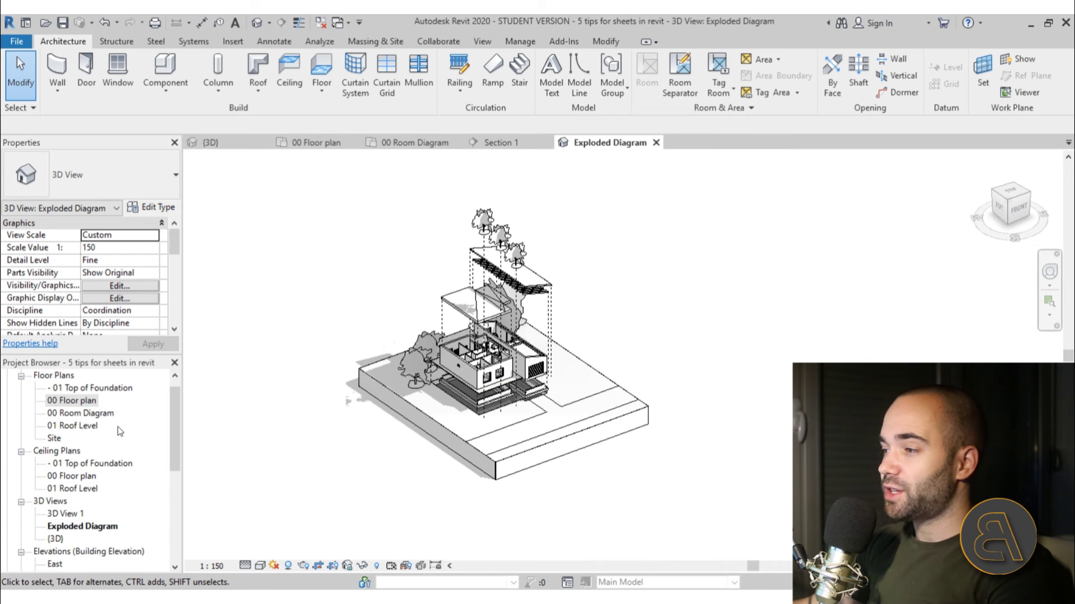
scroll(118, 427, down, 2)
scroll(99, 451, down, 4)
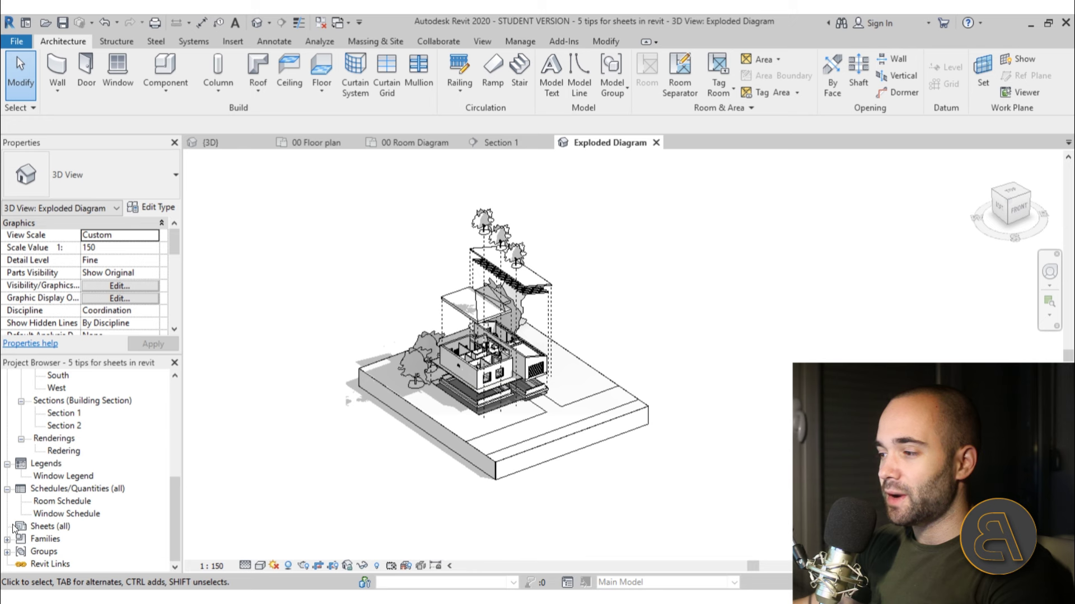
Step: Add new sheet A103 from the Sheets (all) group using the A0 metric title block
click(43, 527)
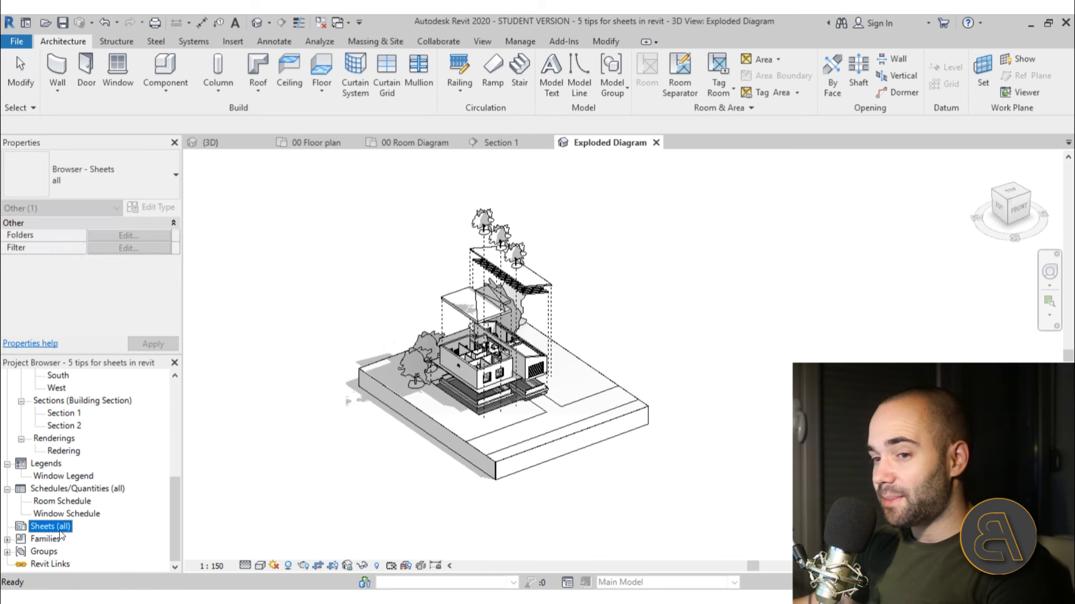
right_click(55, 529)
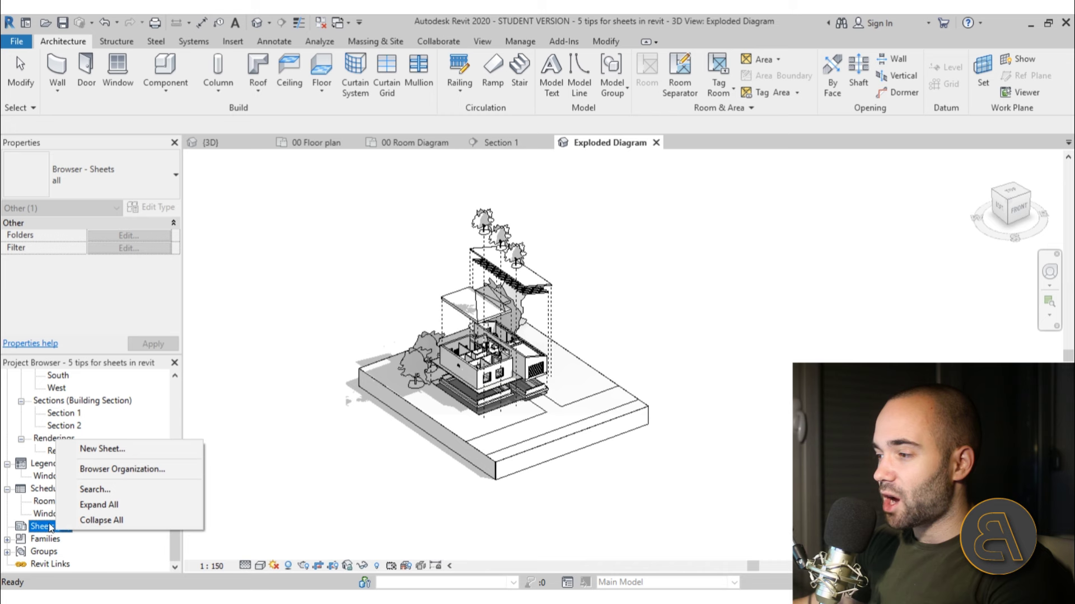
click(103, 449)
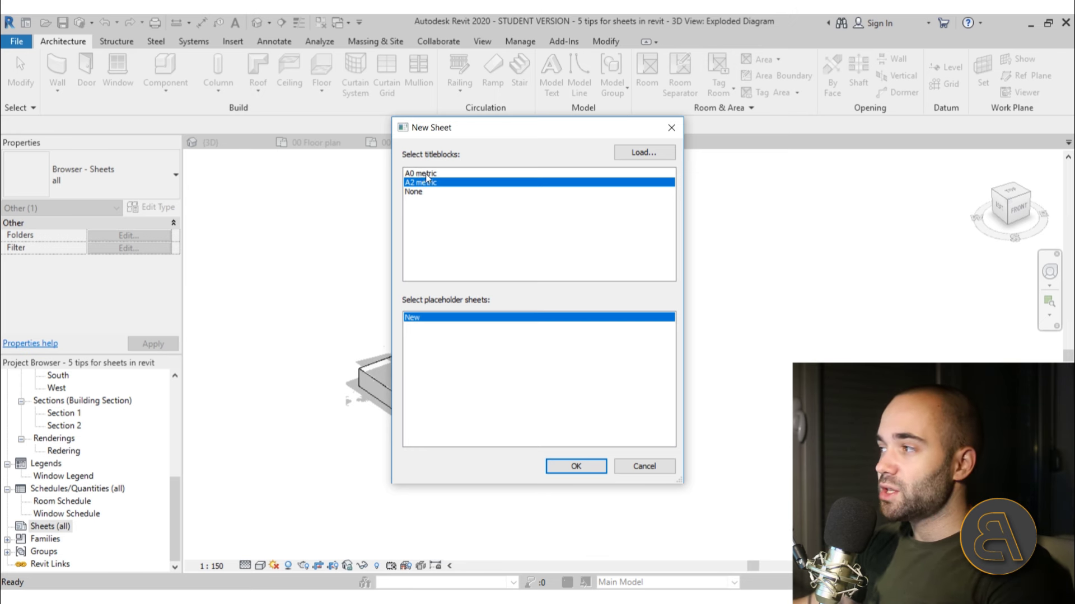
click(425, 175)
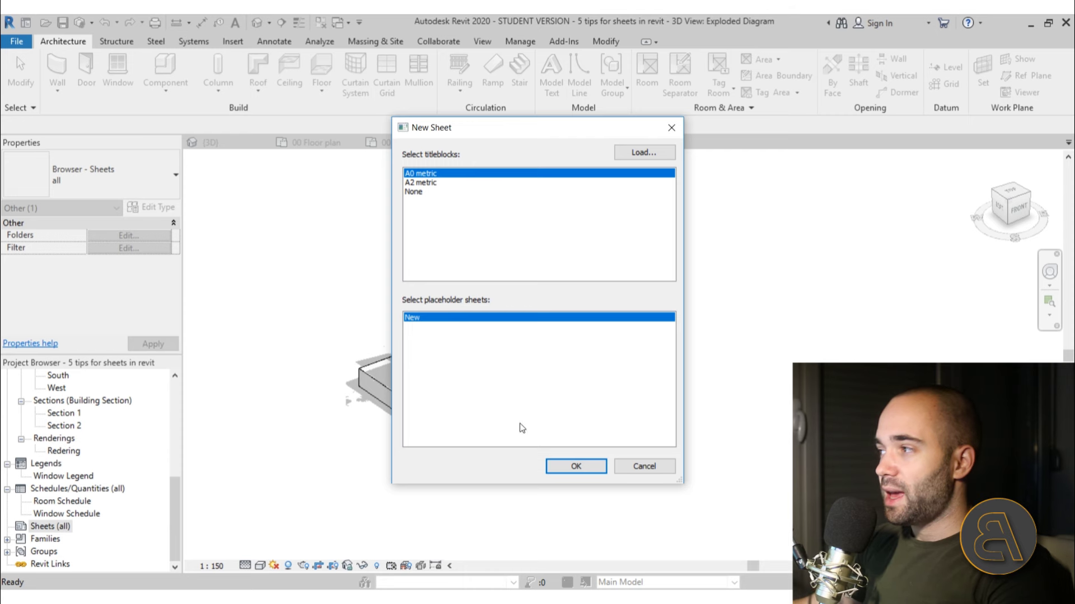
click(583, 471)
middle_drag(635, 401, 542, 351)
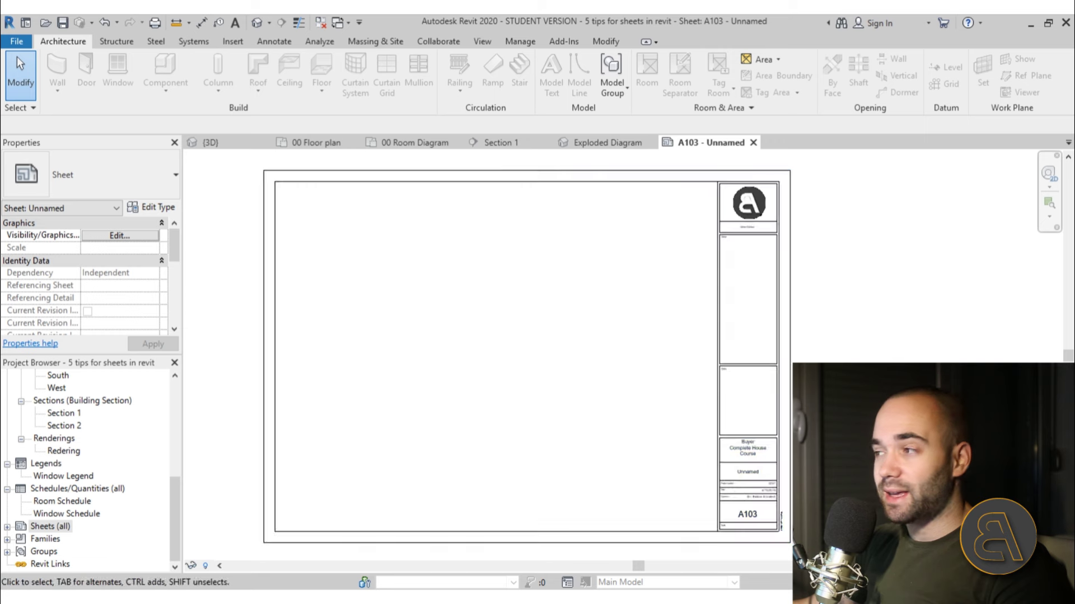
middle_drag(485, 448, 484, 447)
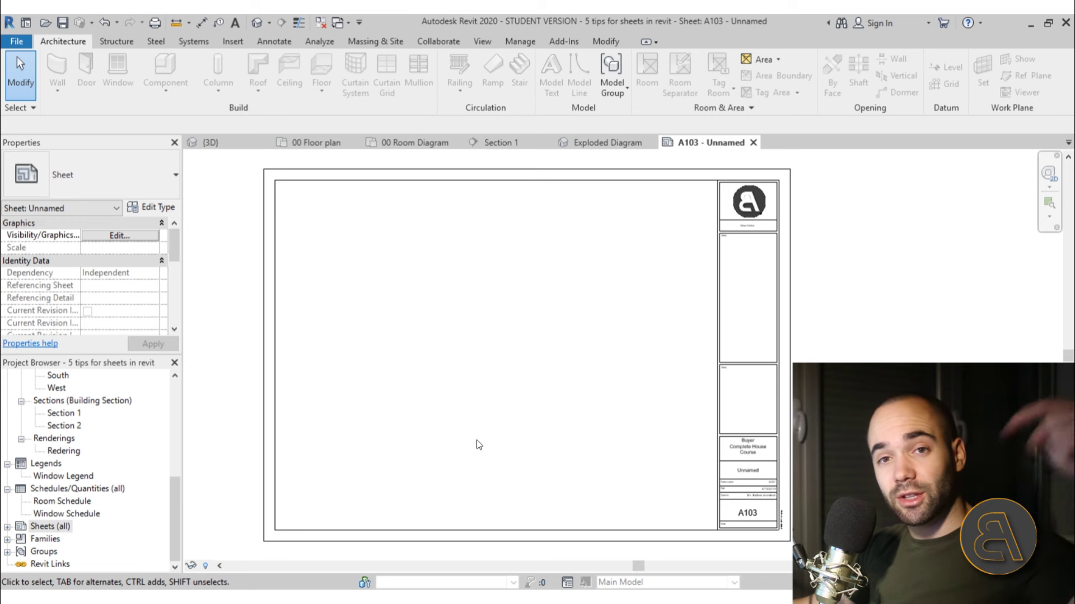
scroll(479, 445, up, 1)
scroll(479, 445, down, 1)
middle_drag(476, 428, 479, 430)
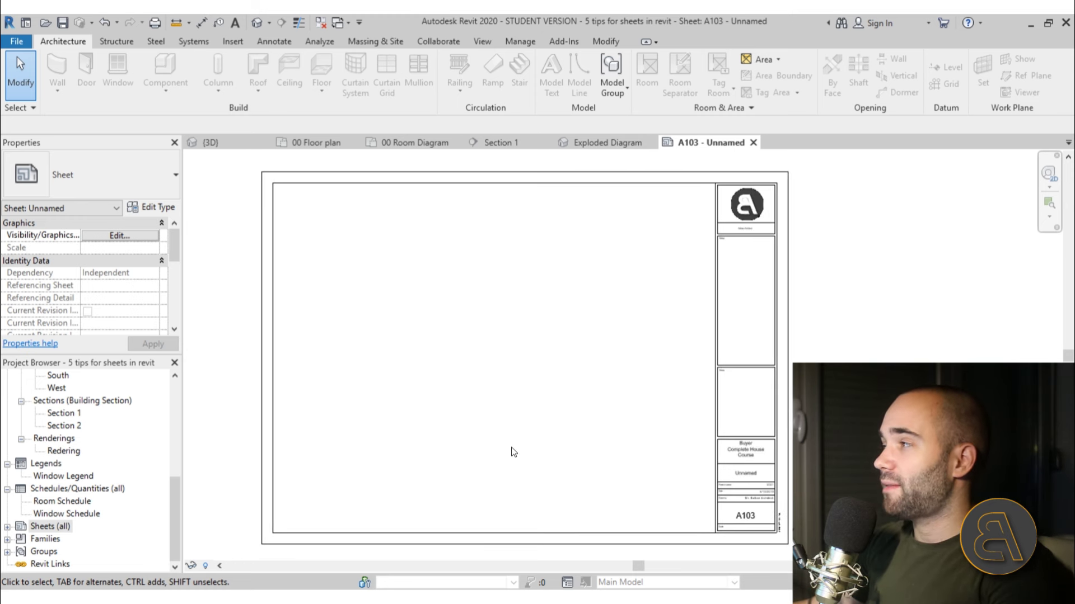
click(510, 184)
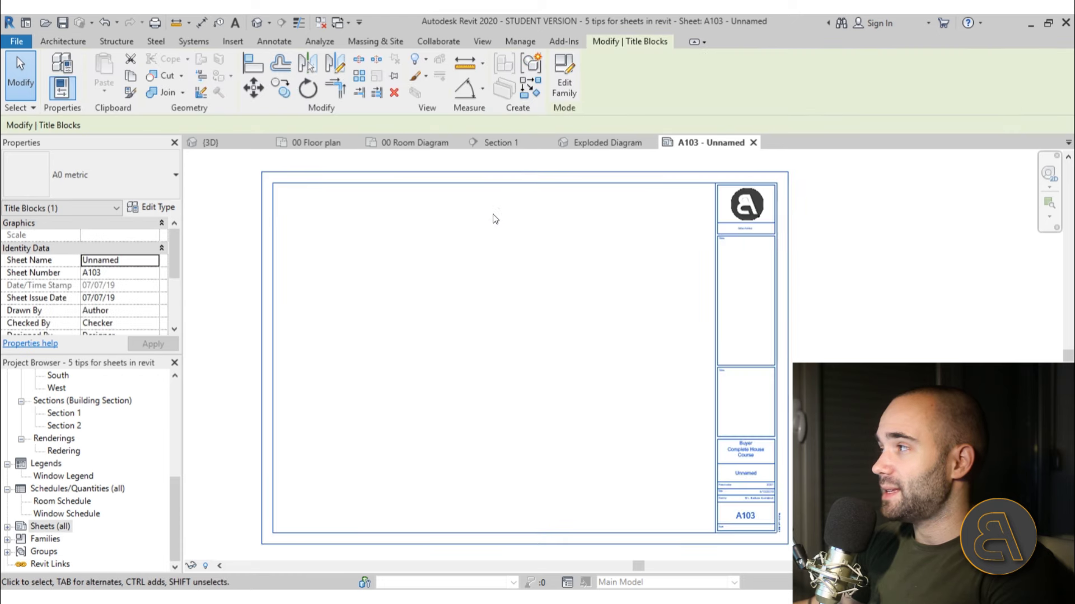
click(495, 255)
click(501, 183)
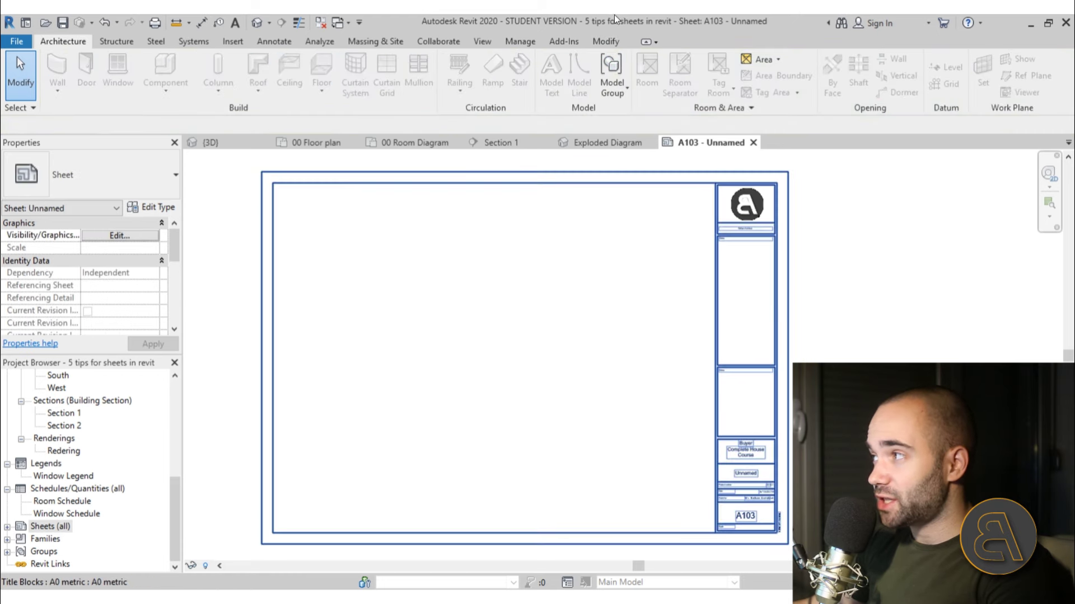
click(471, 292)
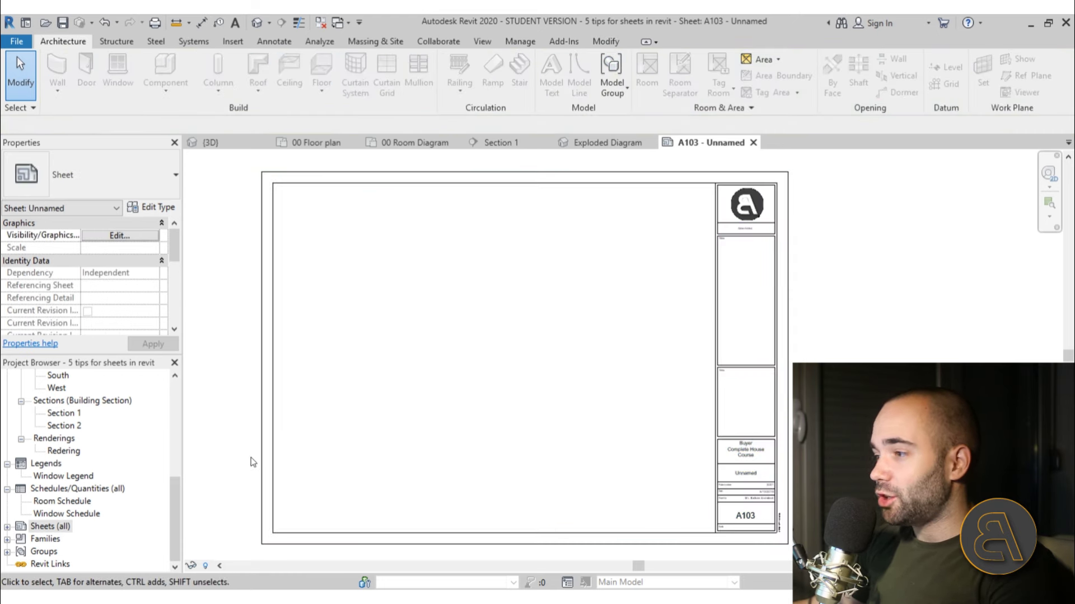
drag(169, 507, 174, 447)
click(72, 401)
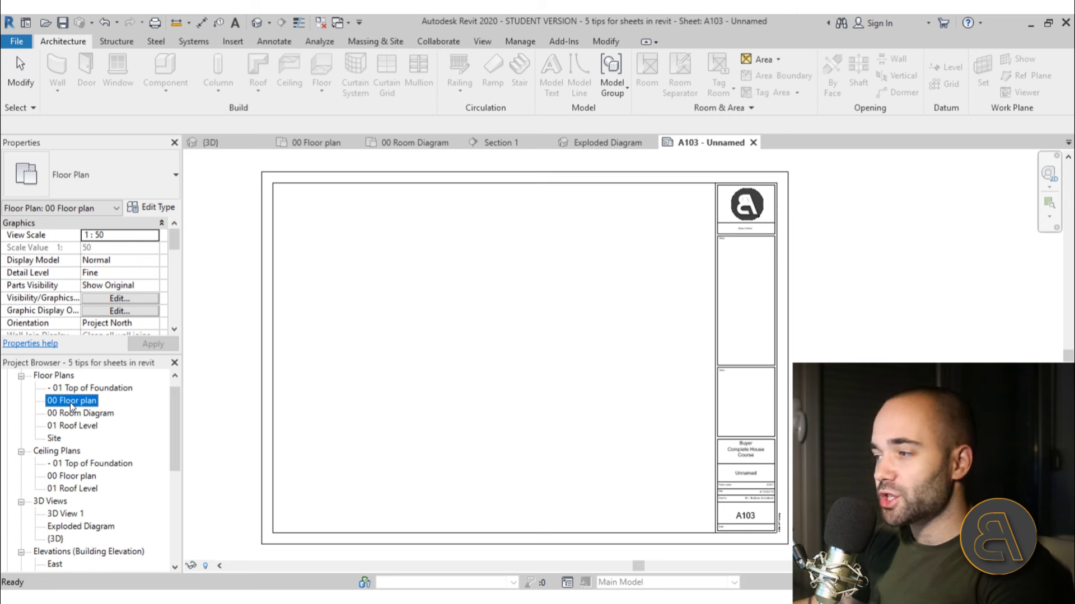
Step: Drag the 00 Floor plan view onto sheet A103 and place it in the upper-left area
drag(81, 410, 520, 332)
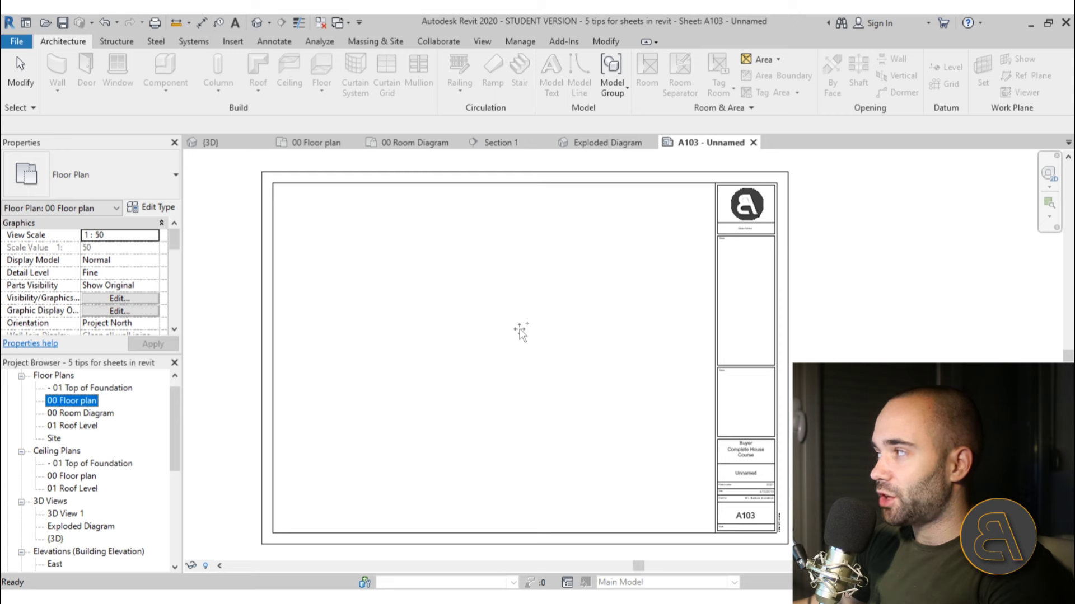
drag(490, 412, 488, 409)
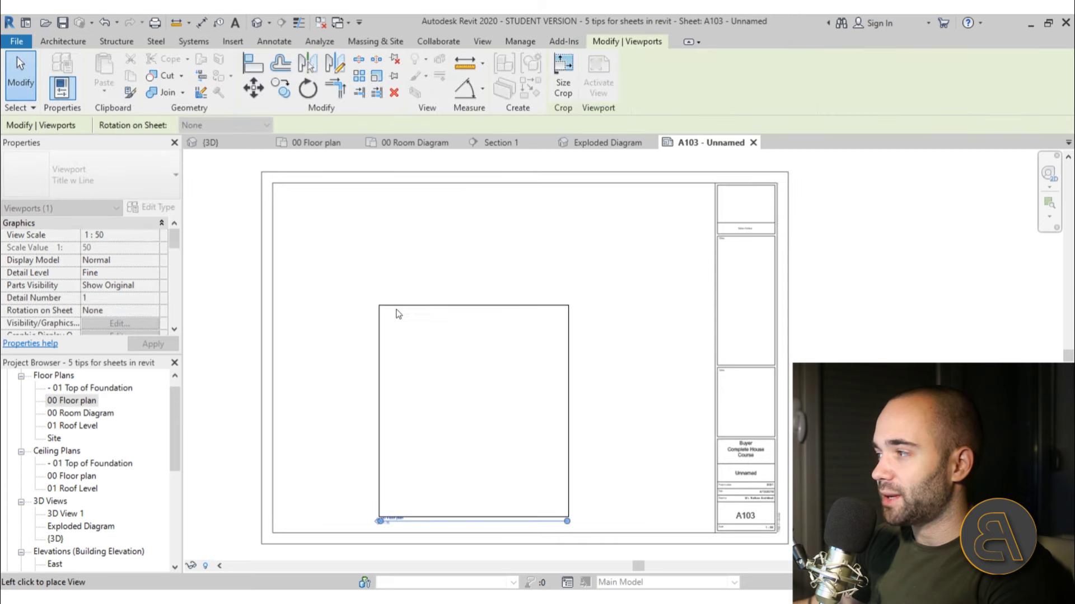
click(387, 308)
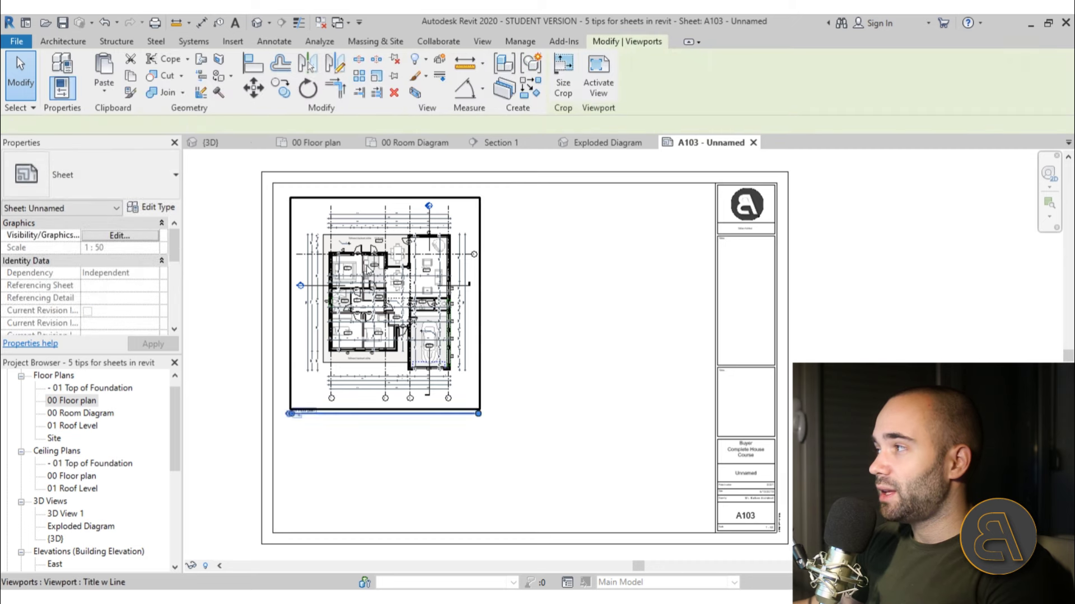
click(616, 317)
click(486, 42)
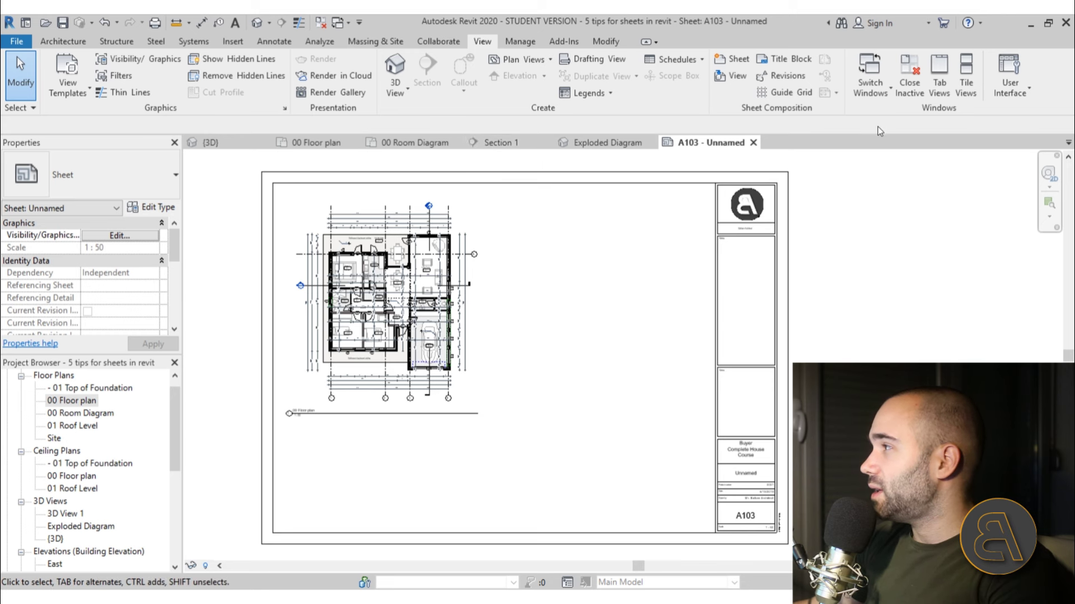
Step: Add Section: Section 1 to sheet A103 and place it right of the floor plan
click(737, 76)
scroll(470, 242, down, 1)
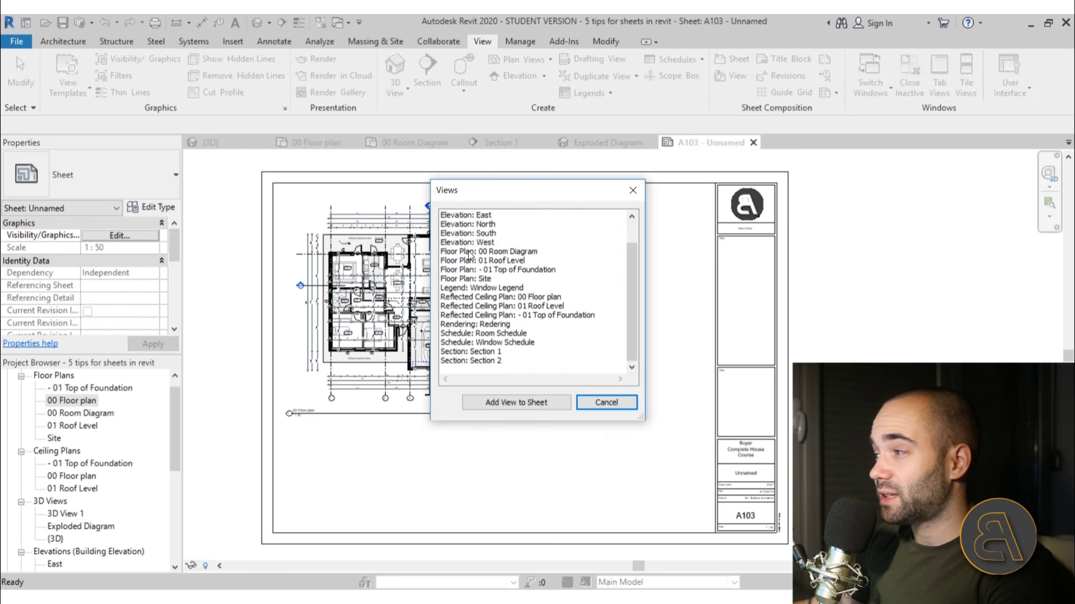
scroll(470, 257, up, 1)
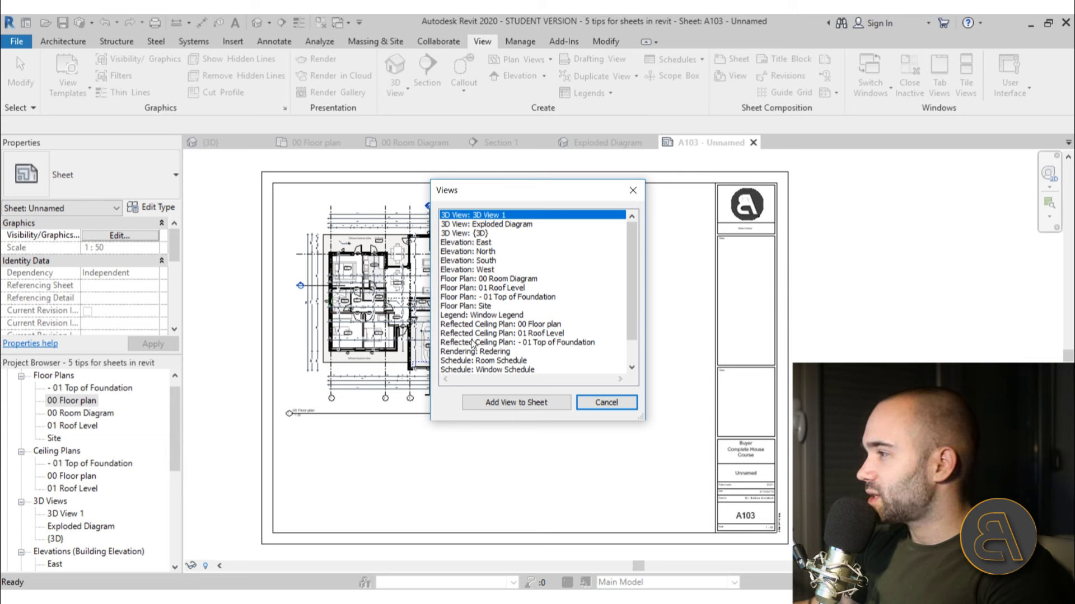
drag(628, 259, 629, 284)
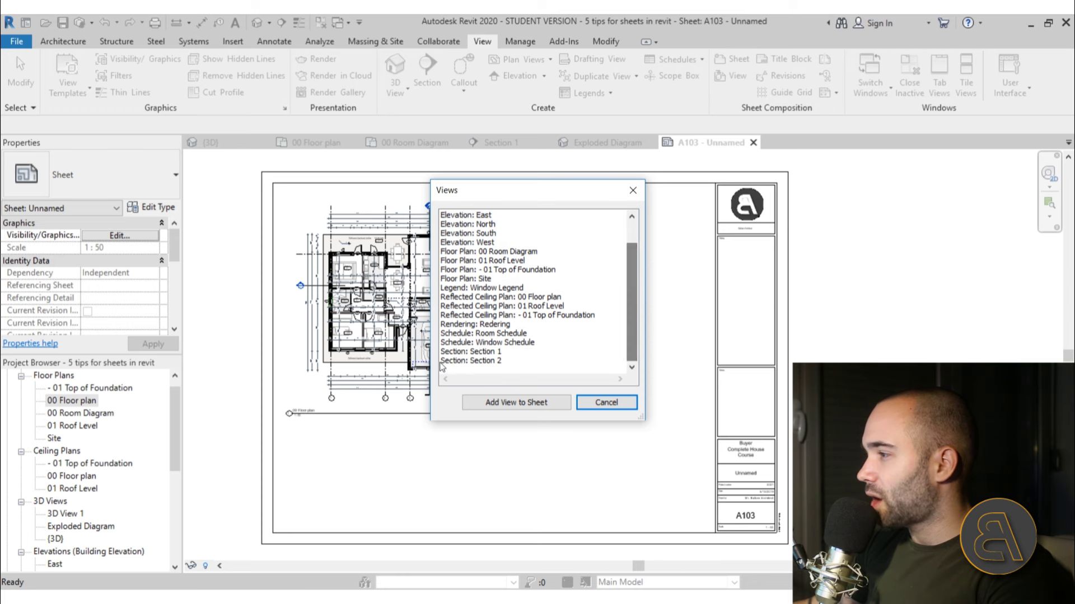
click(465, 352)
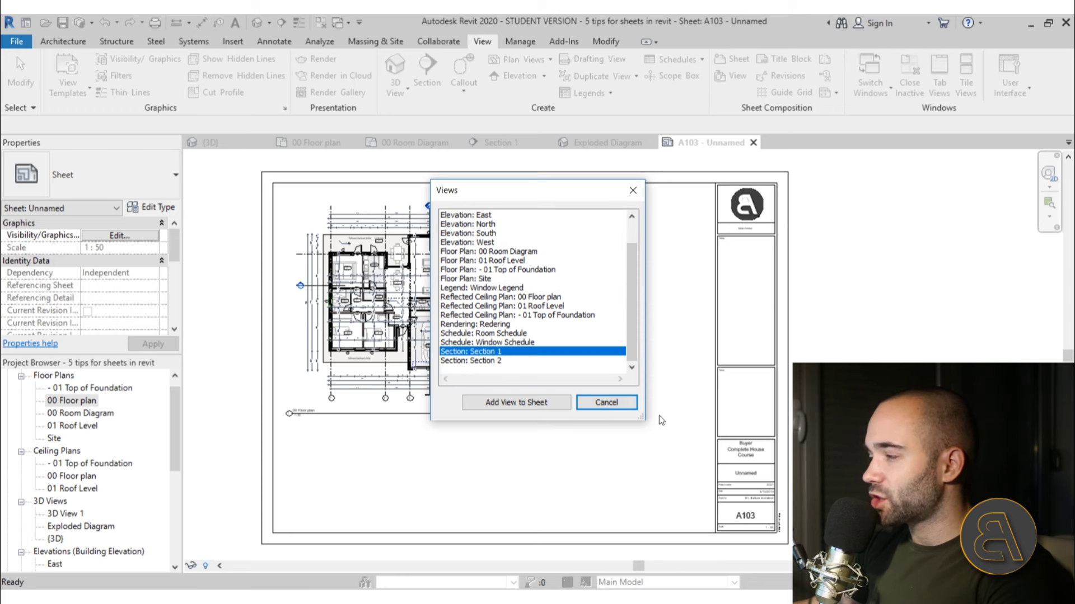
click(519, 402)
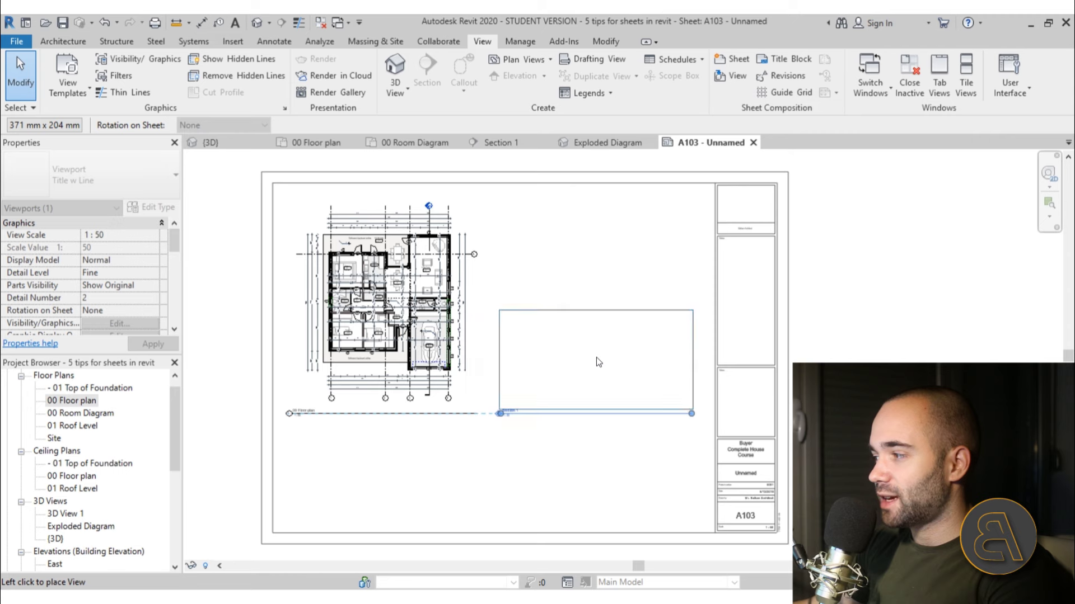
click(601, 359)
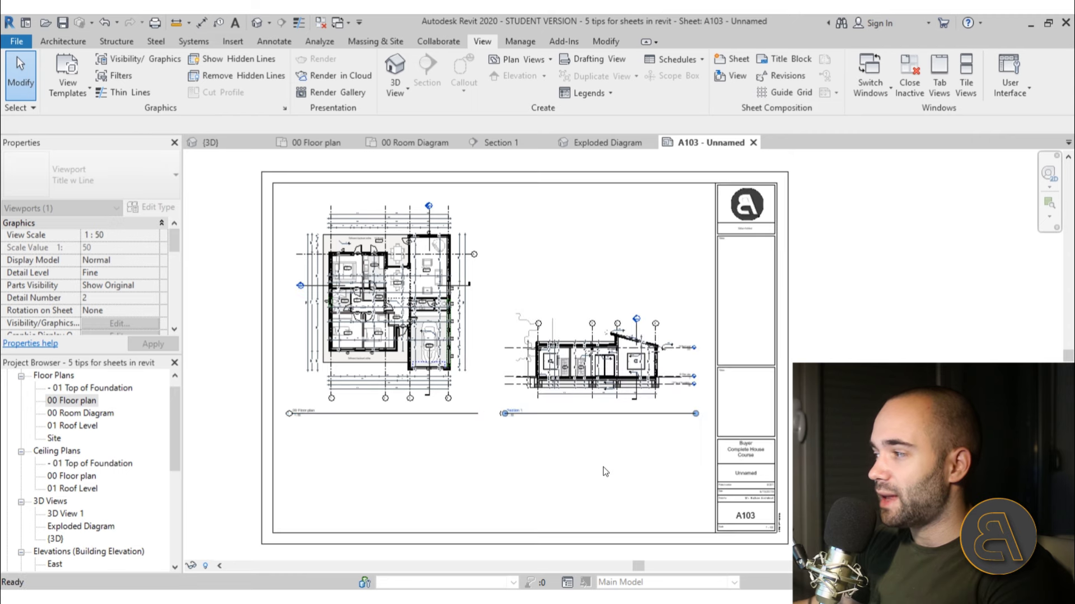
scroll(629, 385, up, 5)
scroll(622, 241, down, 6)
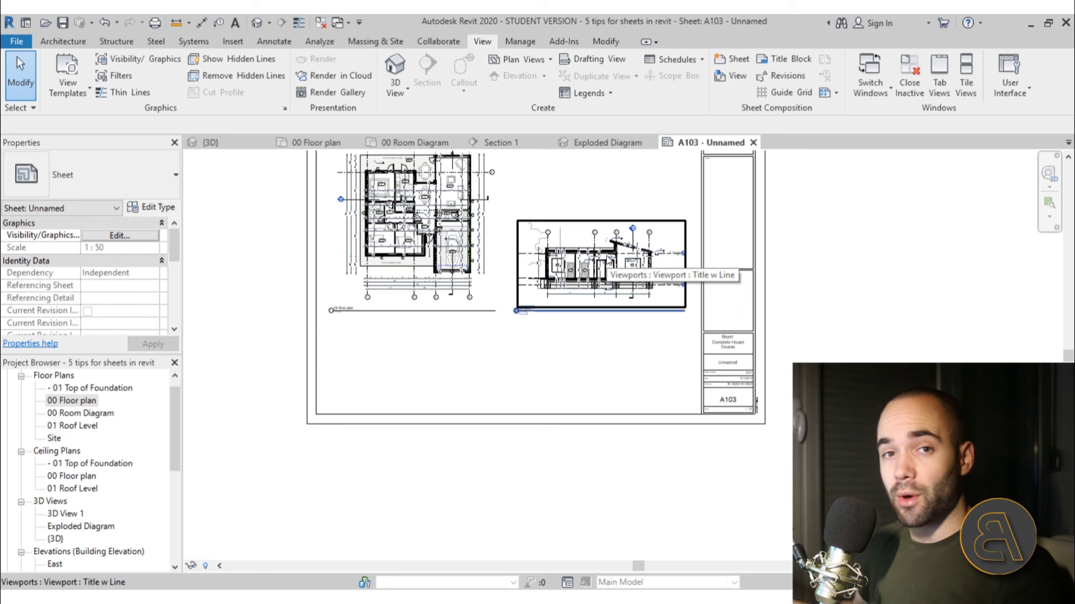
middle_drag(620, 180, 583, 254)
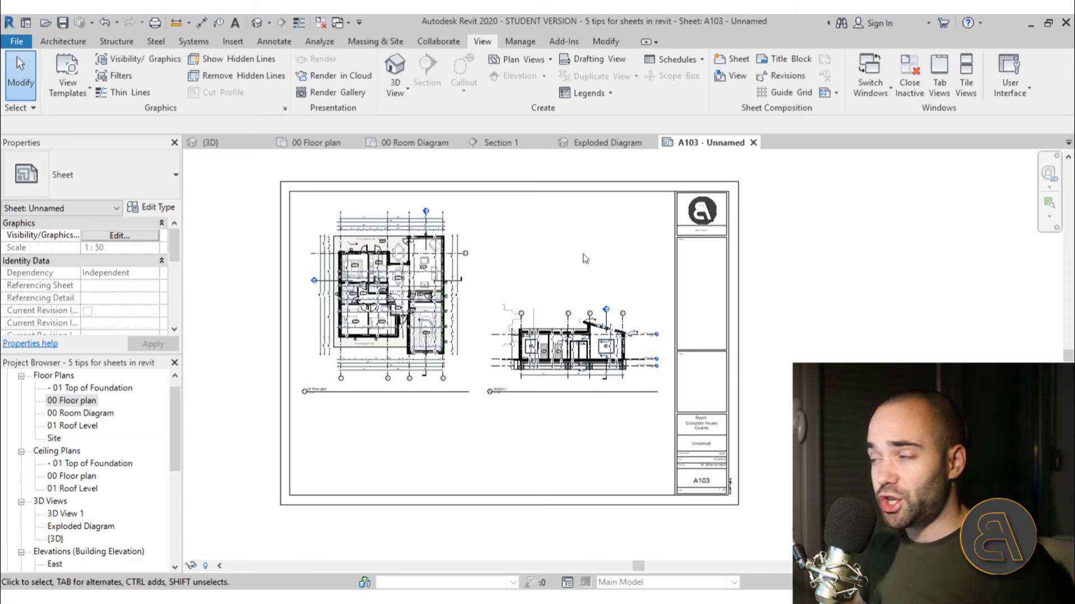
scroll(83, 430, down, 2)
scroll(83, 430, down, 4)
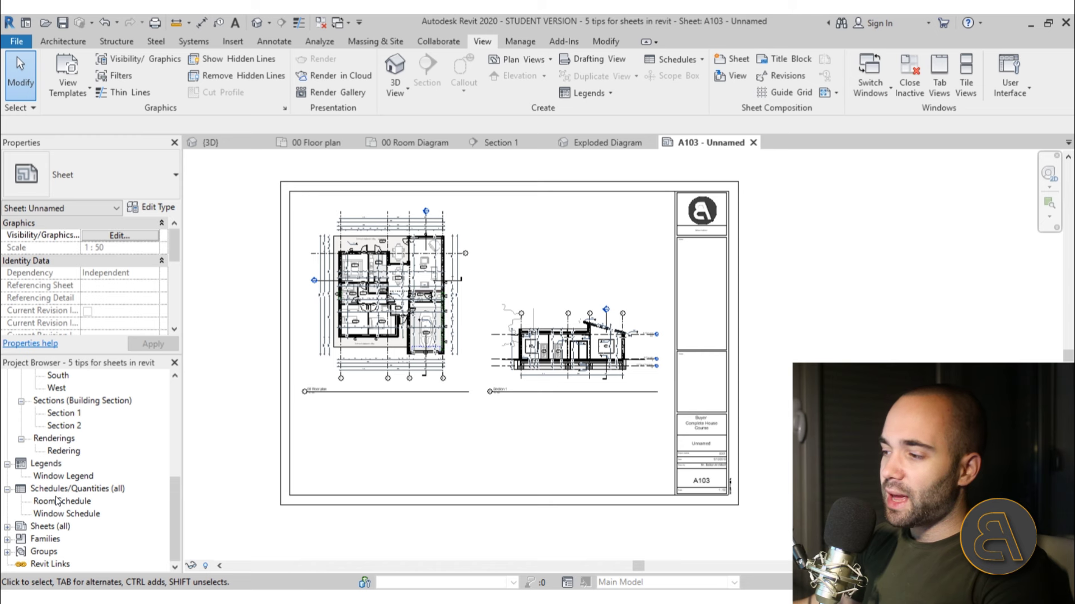
click(42, 528)
right_click(43, 528)
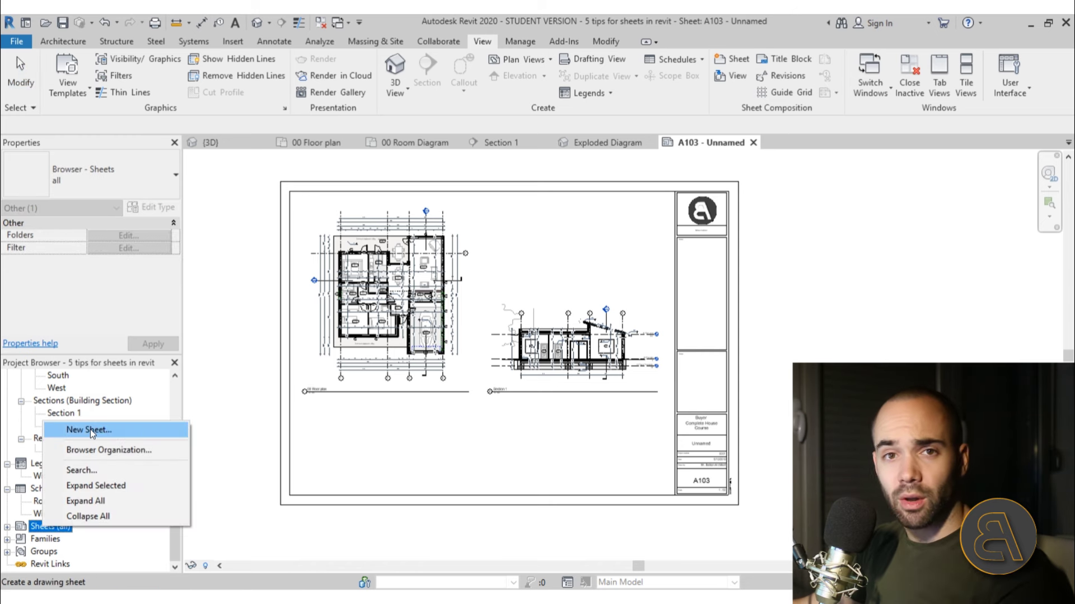
click(459, 423)
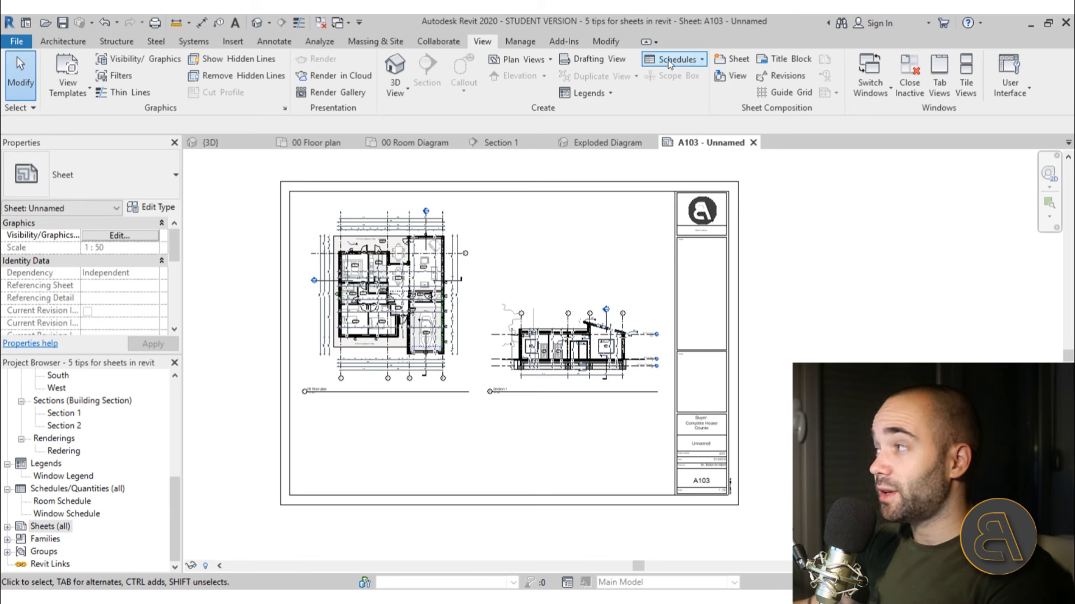
Step: Start a Sheet List schedule with Sheet Name and Sheet Number as scheduled fields
click(693, 61)
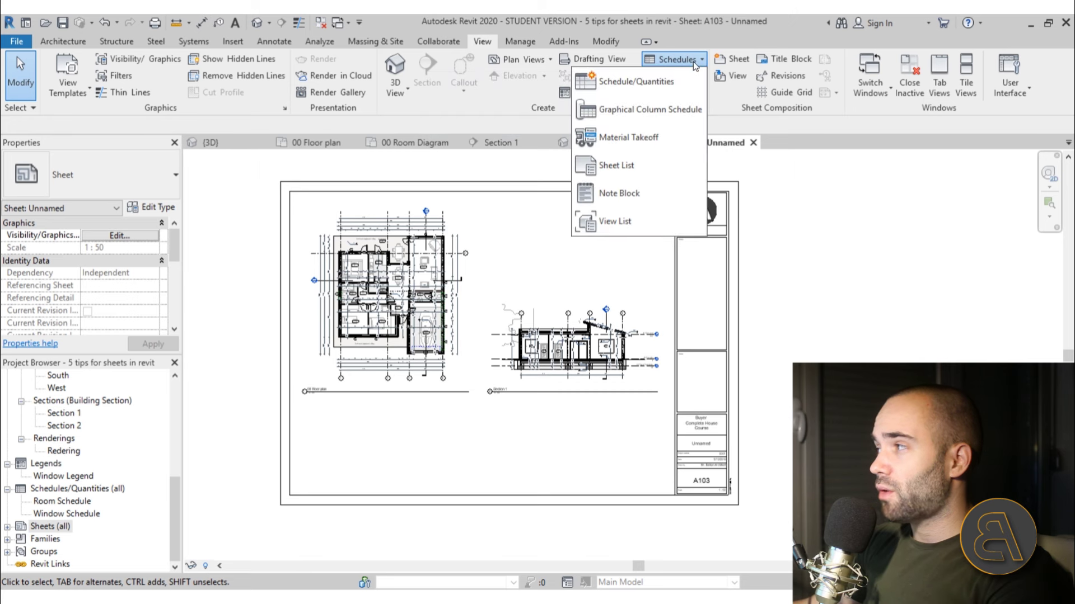
click(627, 166)
scroll(401, 346, down, 4)
click(383, 354)
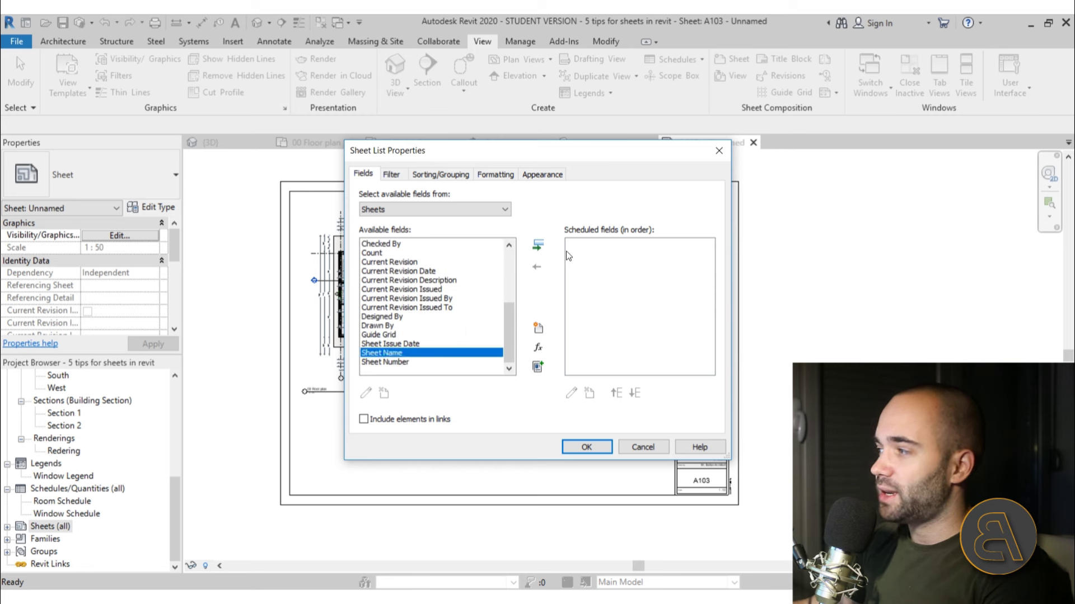
click(537, 245)
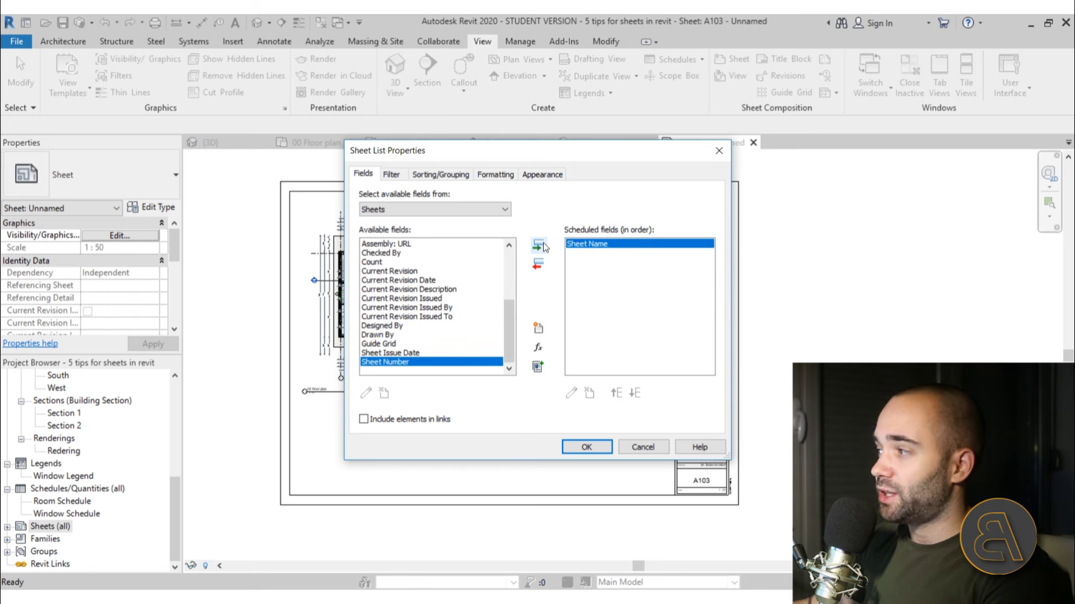
click(538, 245)
scroll(392, 315, up, 4)
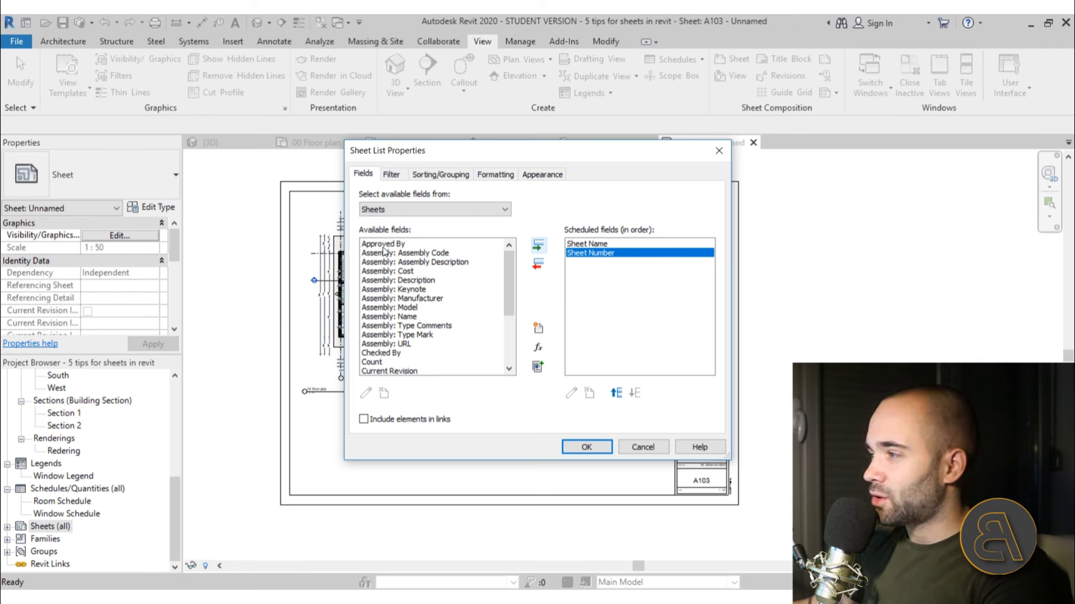
scroll(419, 249, down, 3)
key(s)
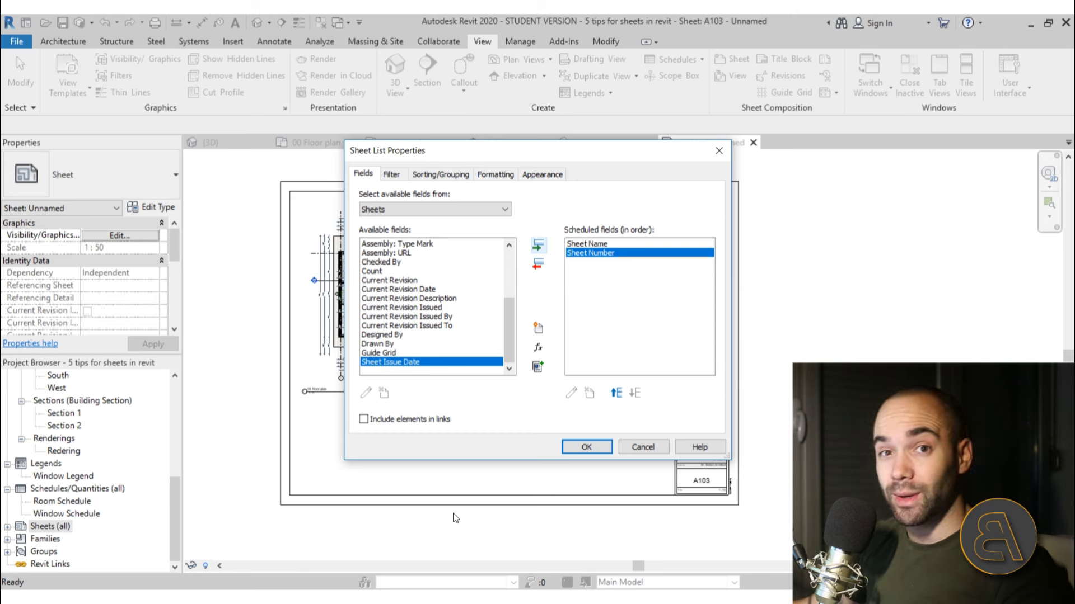
Step: Create the Sheet List schedule and insert placeholder sheet rows A104 through A114
click(586, 448)
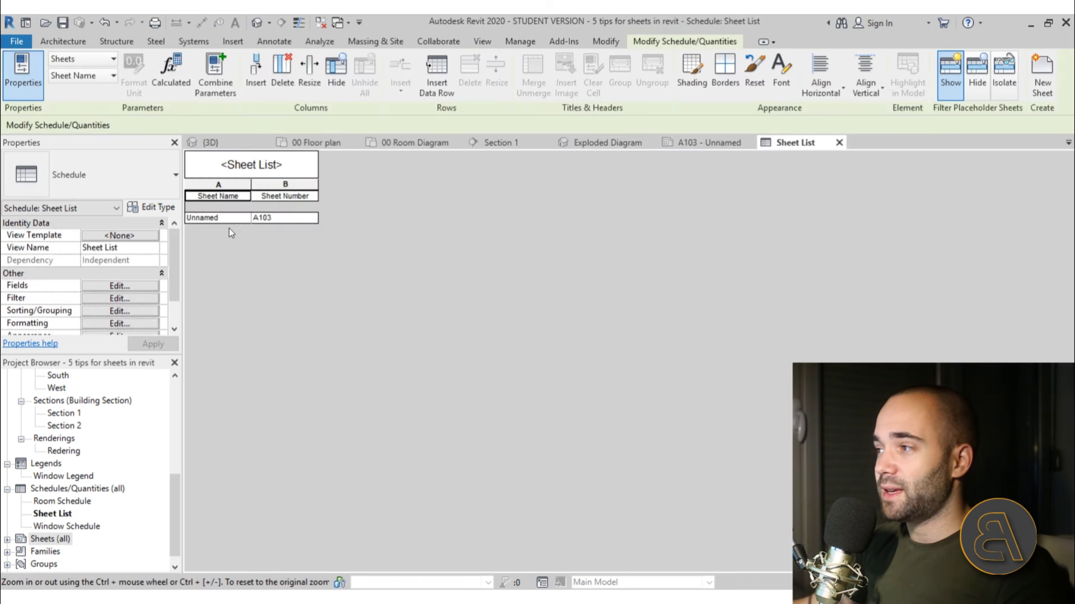
click(203, 218)
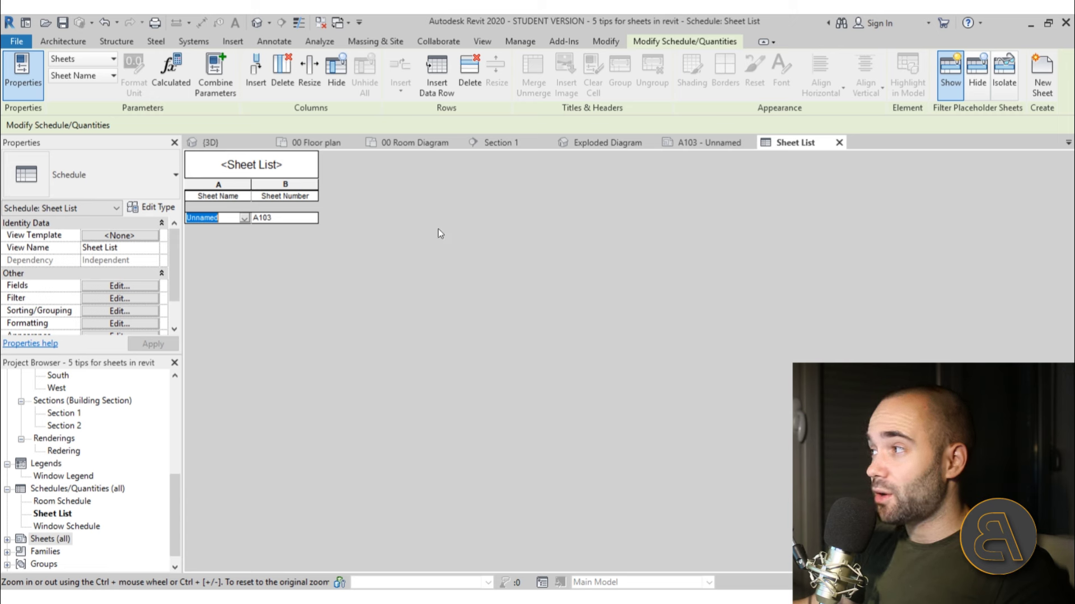
click(438, 89)
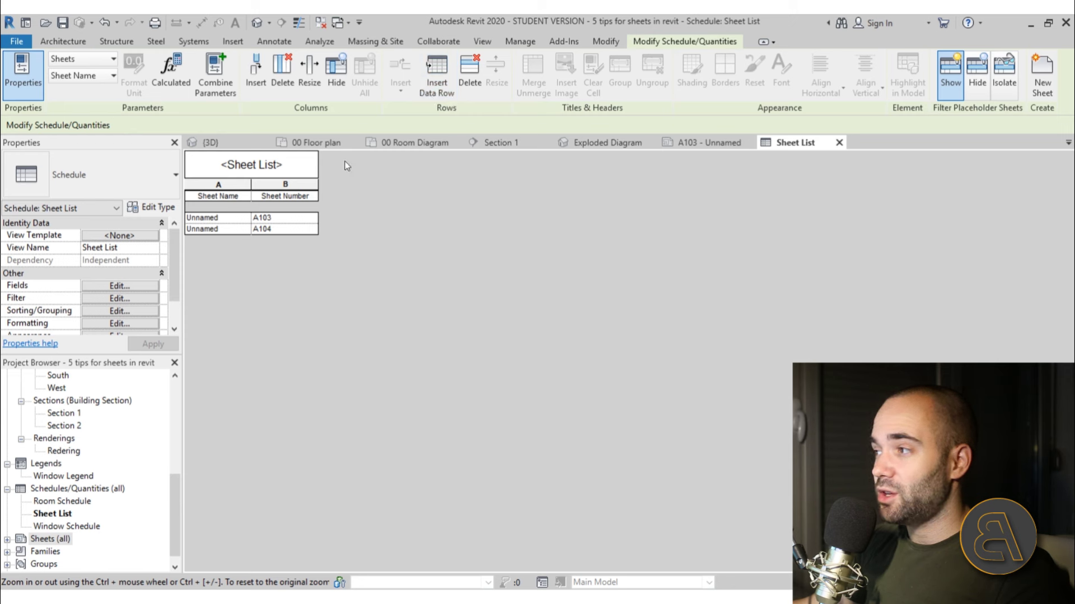
click(430, 90)
click(430, 90)
click(430, 89)
click(430, 89)
click(430, 90)
click(430, 90)
click(430, 90)
click(430, 90)
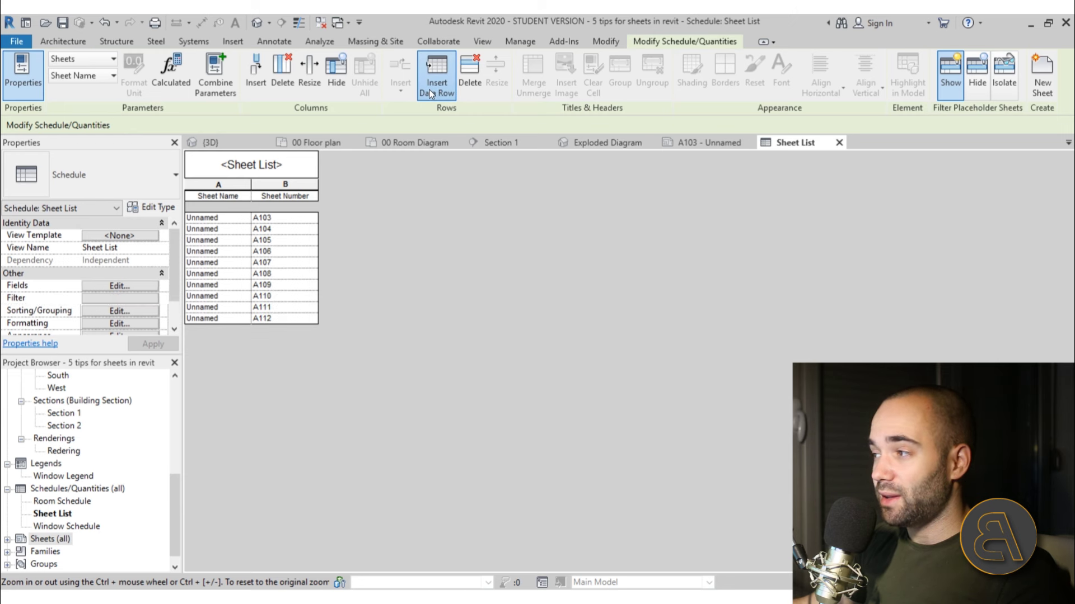
click(429, 89)
click(429, 89)
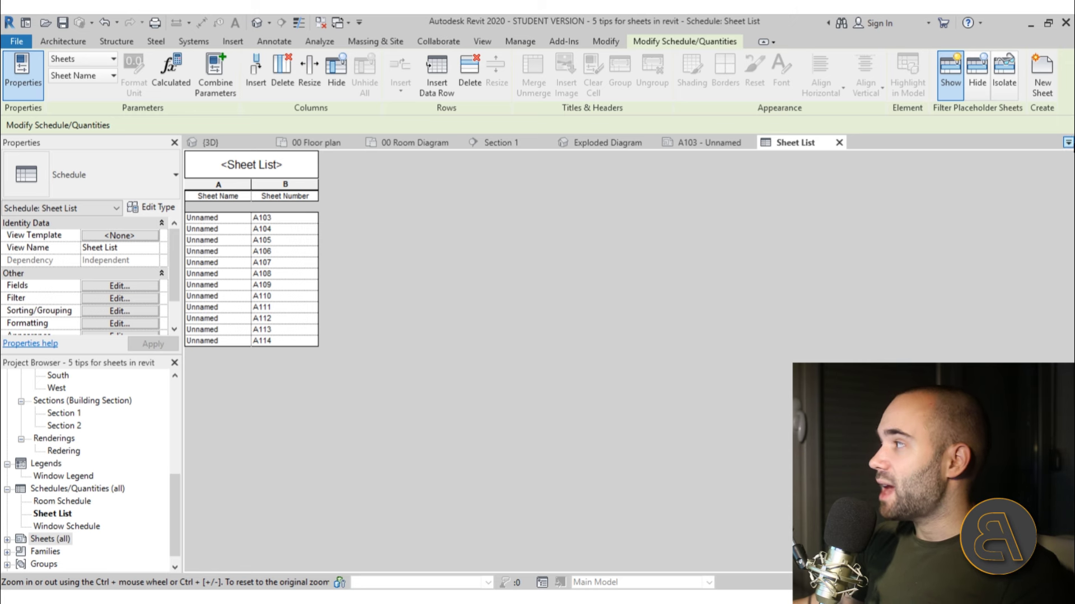
Step: Open New Sheet, cancel it, expand the project's sheets list, and reactivate the schedule
click(1040, 98)
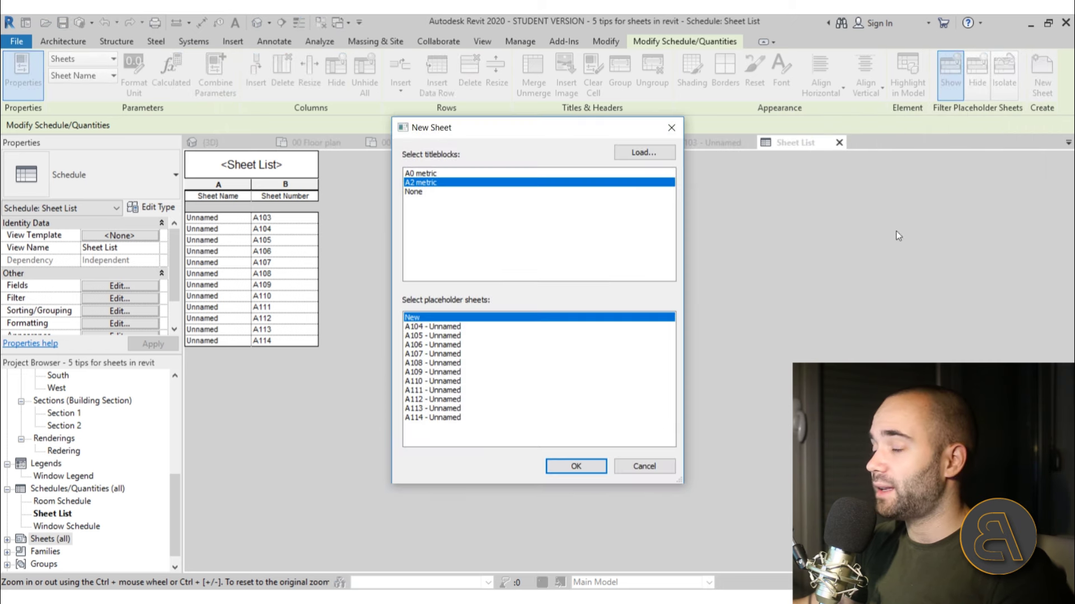
click(644, 467)
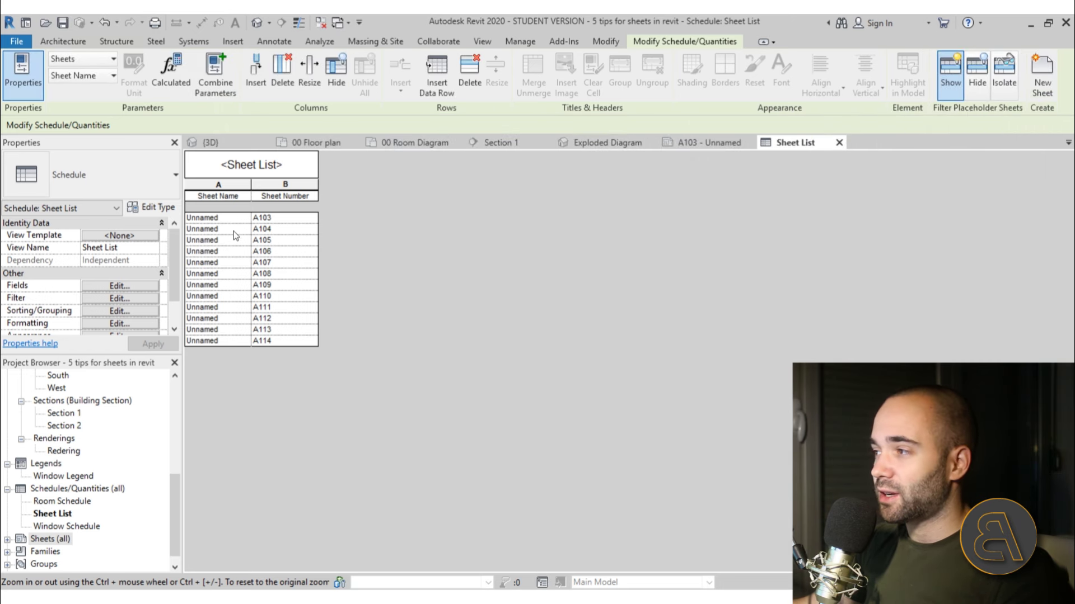
scroll(50, 523, down, 1)
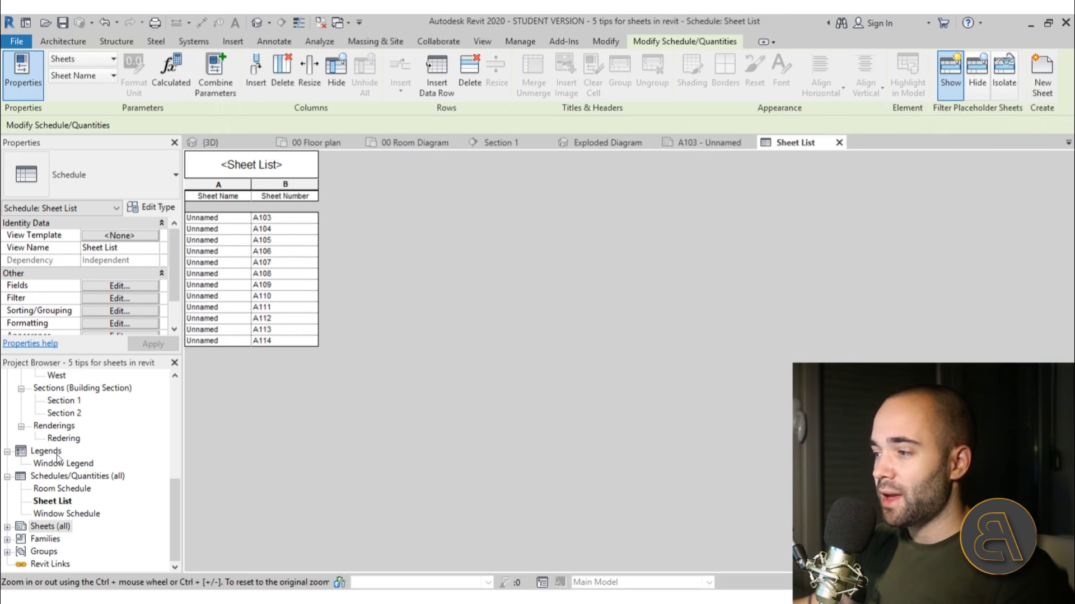
click(8, 528)
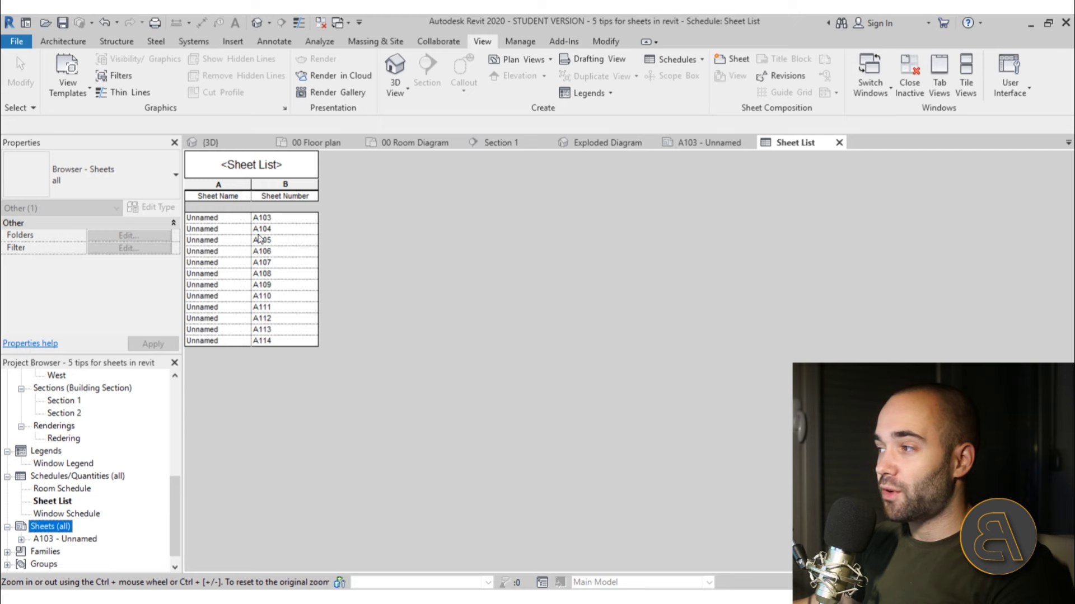
click(753, 316)
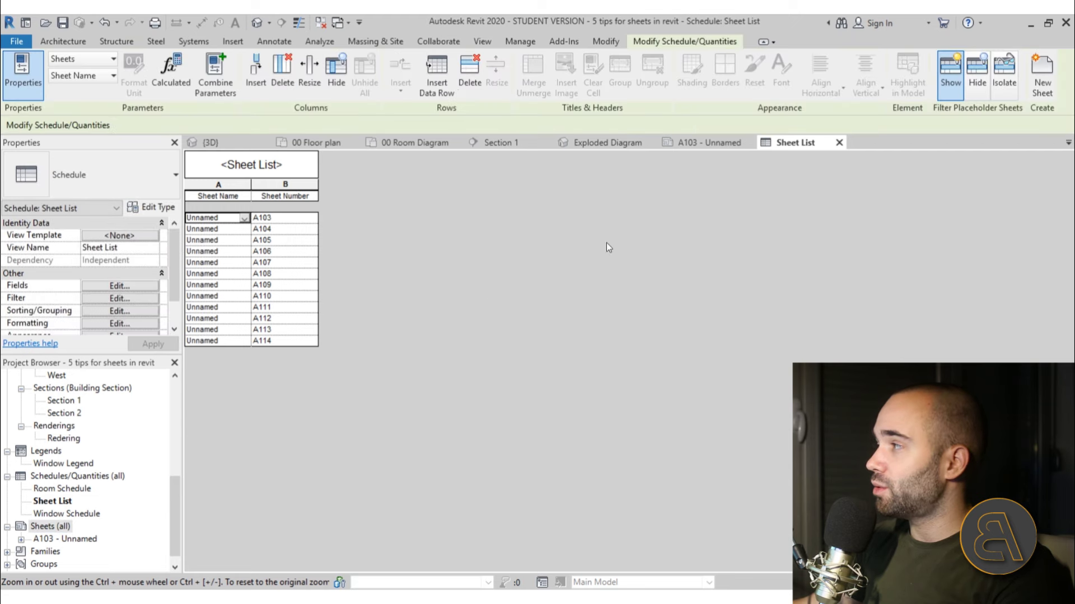
Step: Create real sheets from placeholders A104–A114 using the A0 metric titleblock
click(1041, 72)
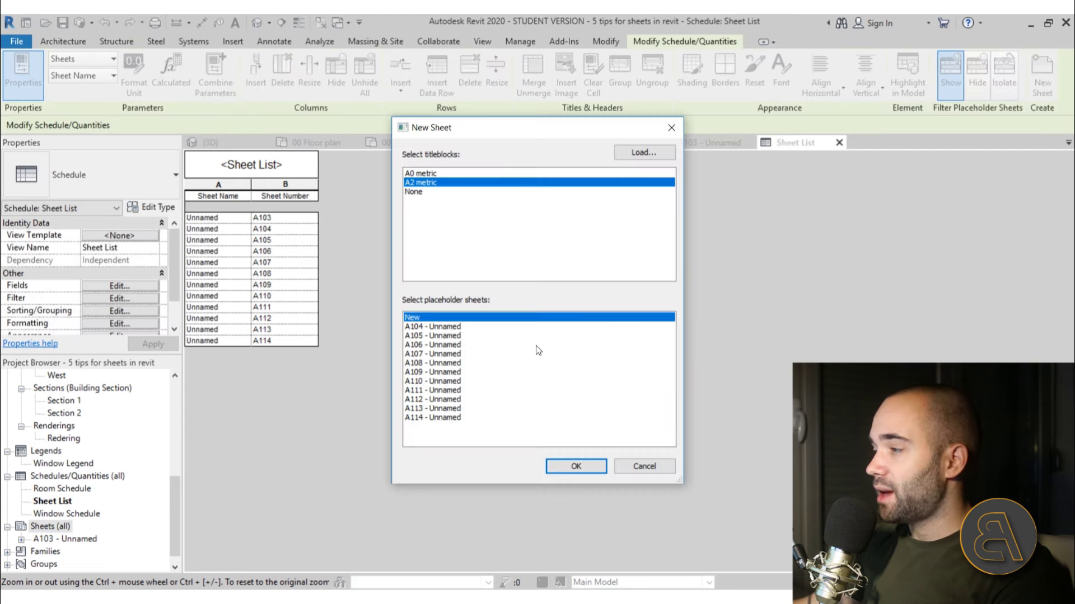
click(422, 174)
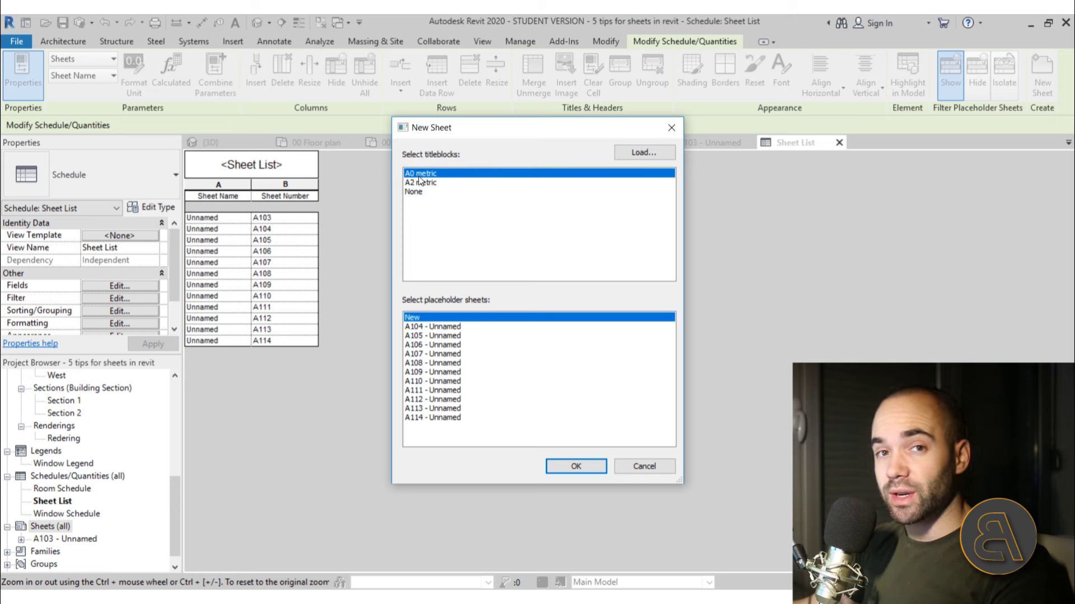
click(455, 327)
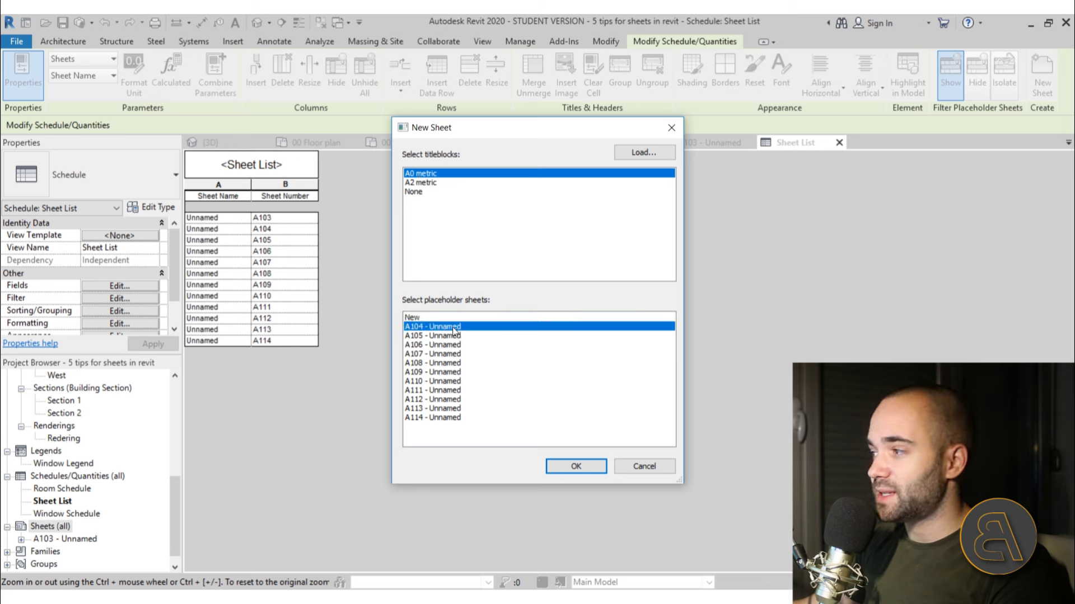
shift+click(441, 418)
click(443, 418)
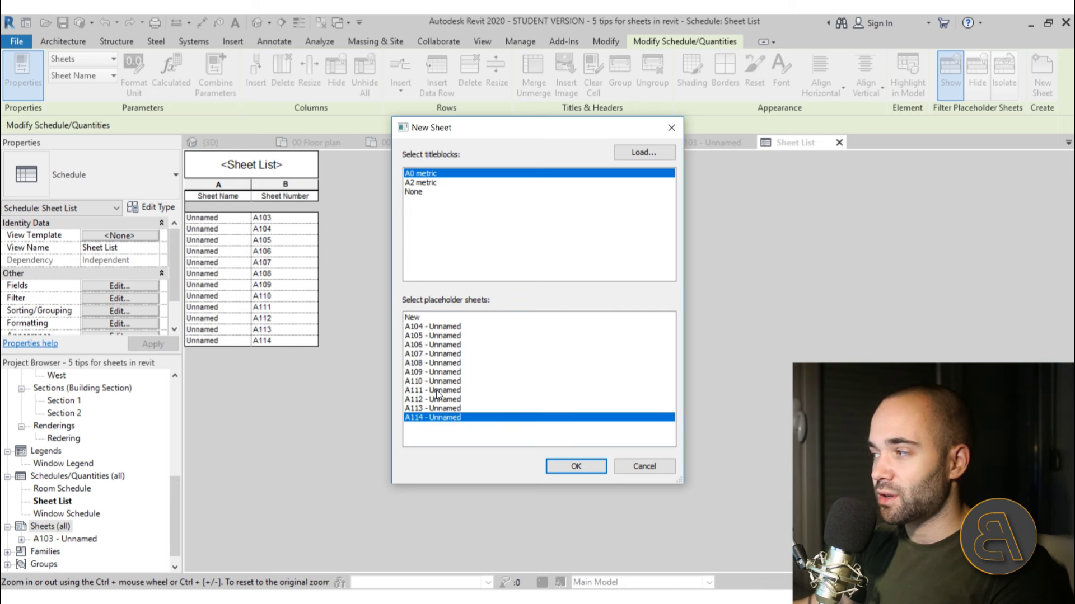
click(437, 327)
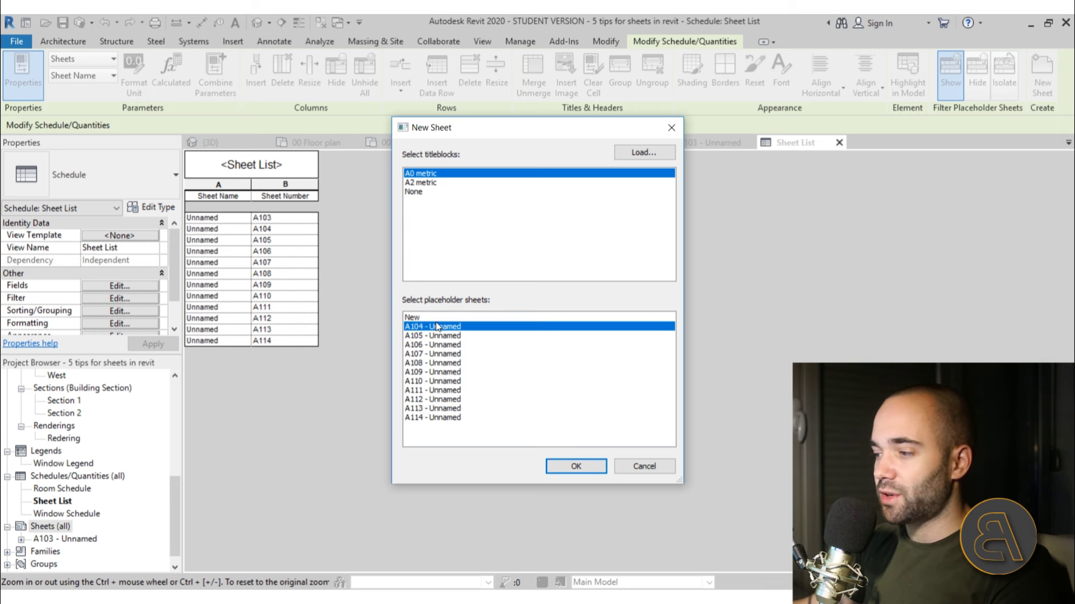
shift+click(452, 418)
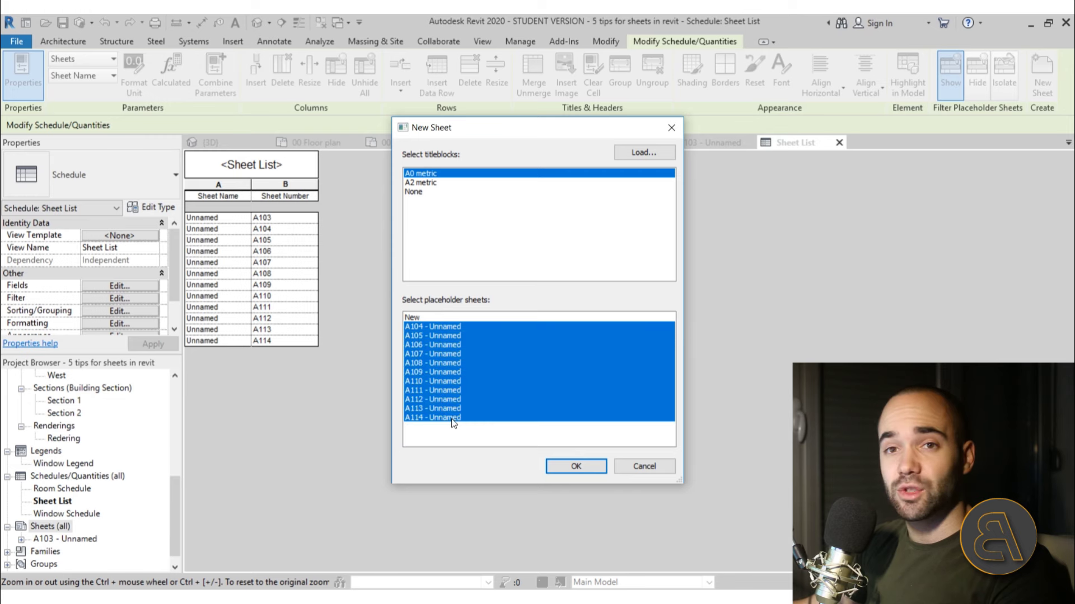
click(553, 470)
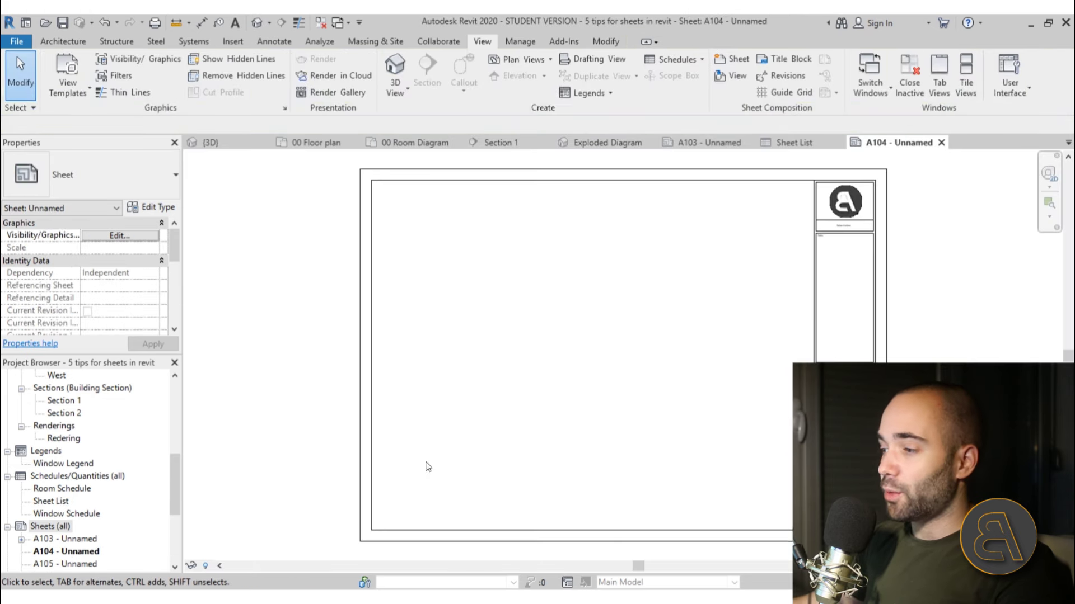
Step: Open sheet A103 from the Project Browser and check its floor-plan viewport
scroll(82, 454, down, 4)
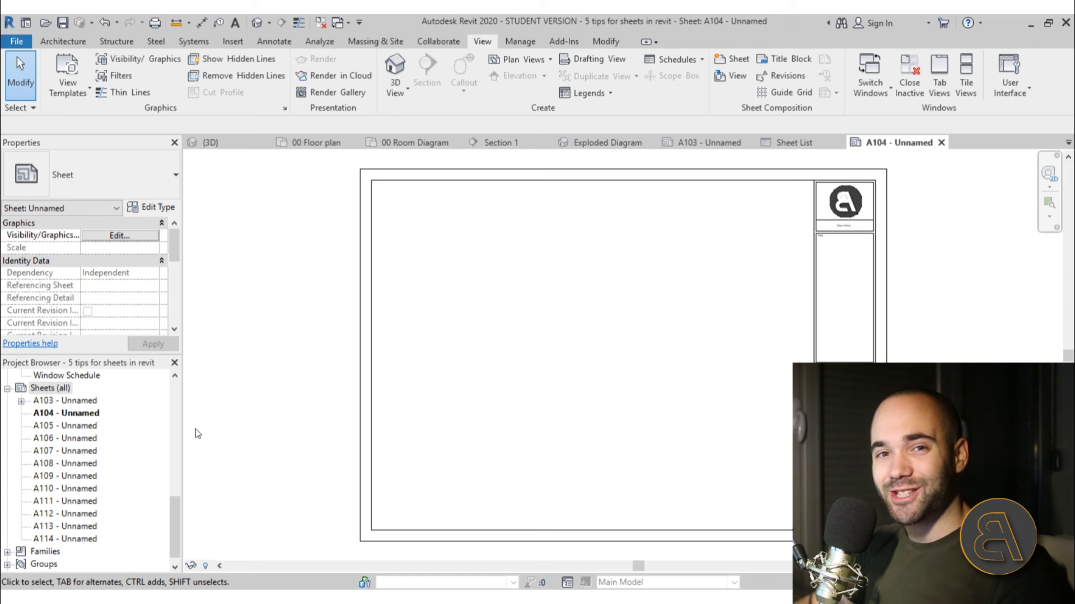
middle_drag(705, 336, 654, 336)
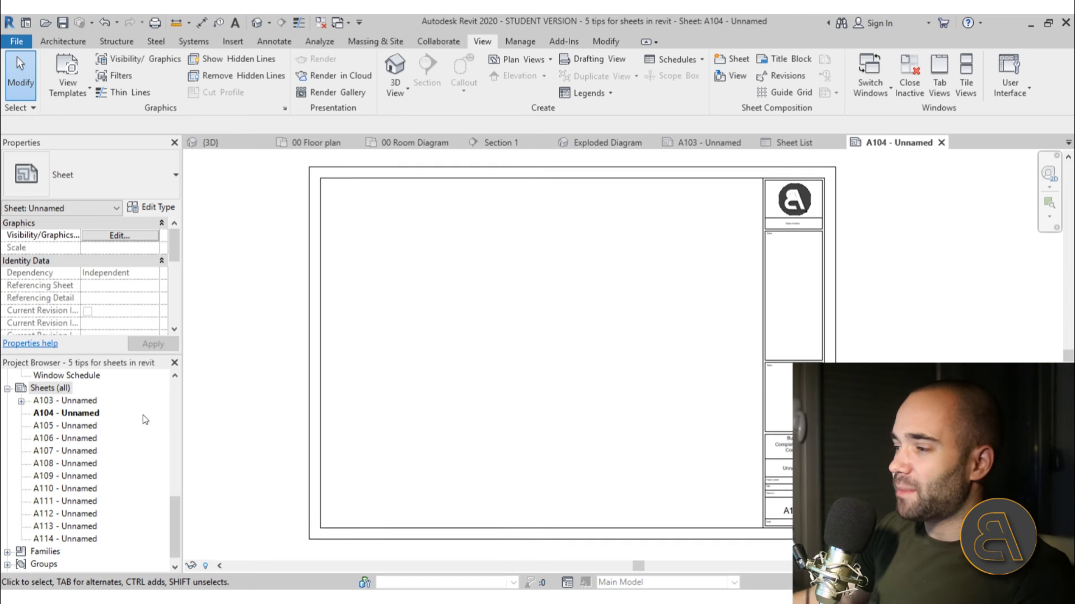
click(77, 404)
double_click(77, 404)
click(386, 392)
click(377, 456)
scroll(337, 246, up, 6)
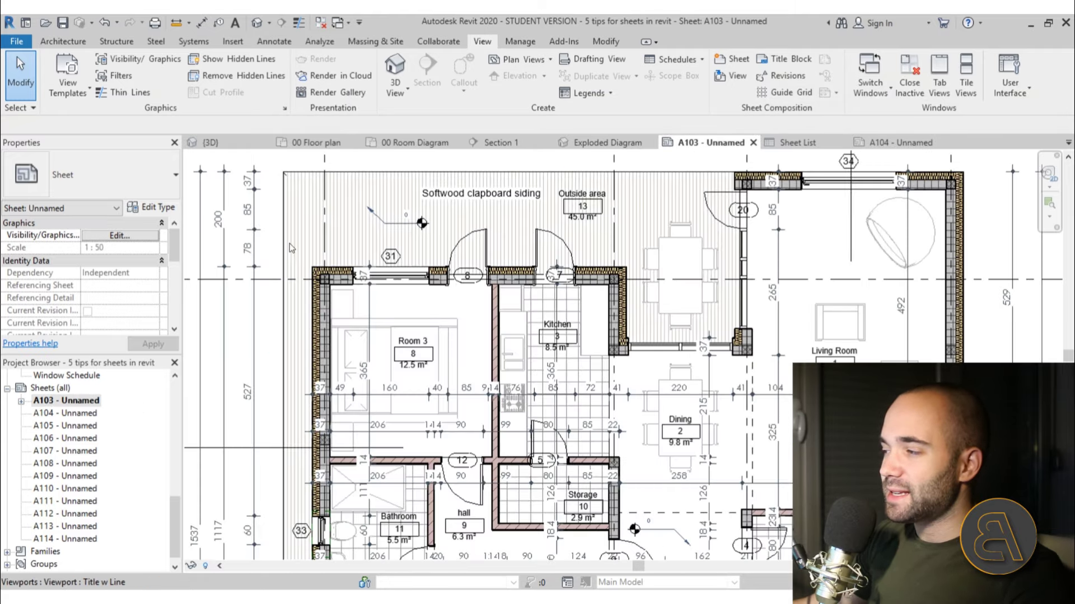
scroll(275, 305, down, 6)
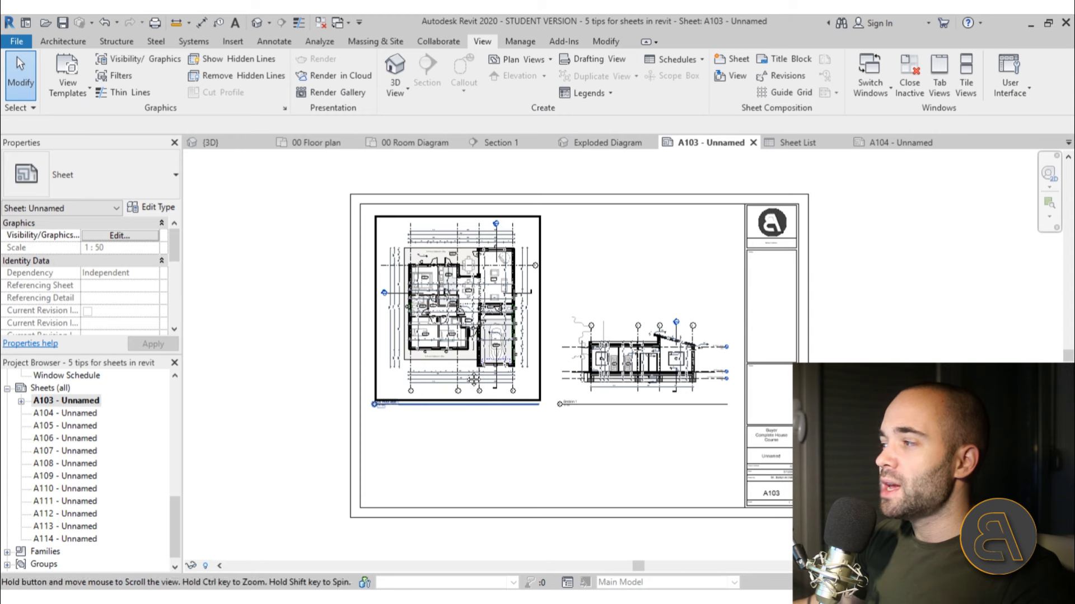
Step: Flip to 00 Room Diagram and A104, then return to sheet A103 and shift it left
click(442, 144)
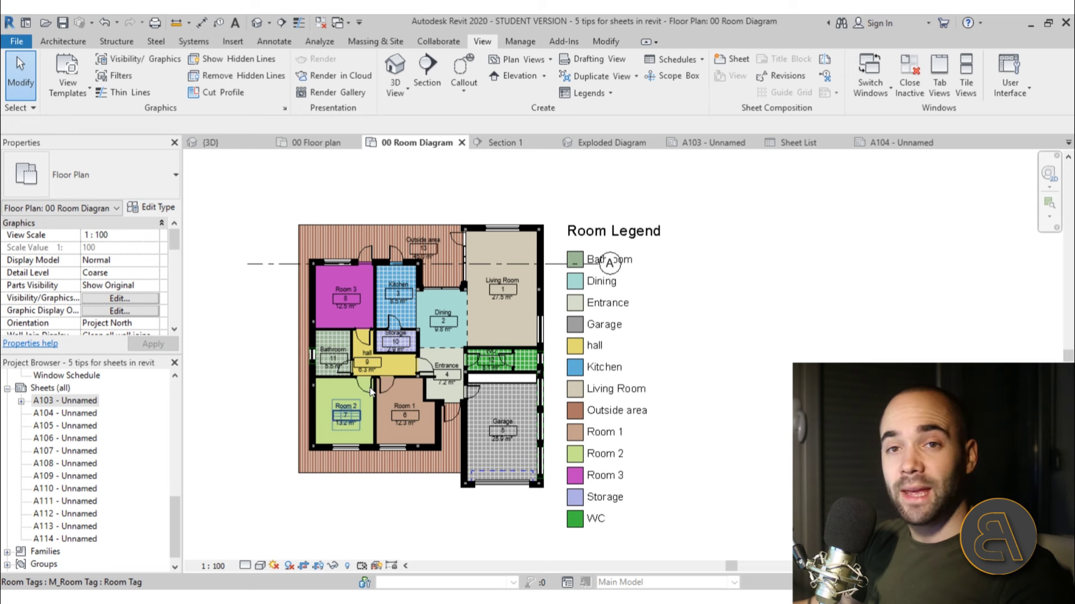
click(899, 144)
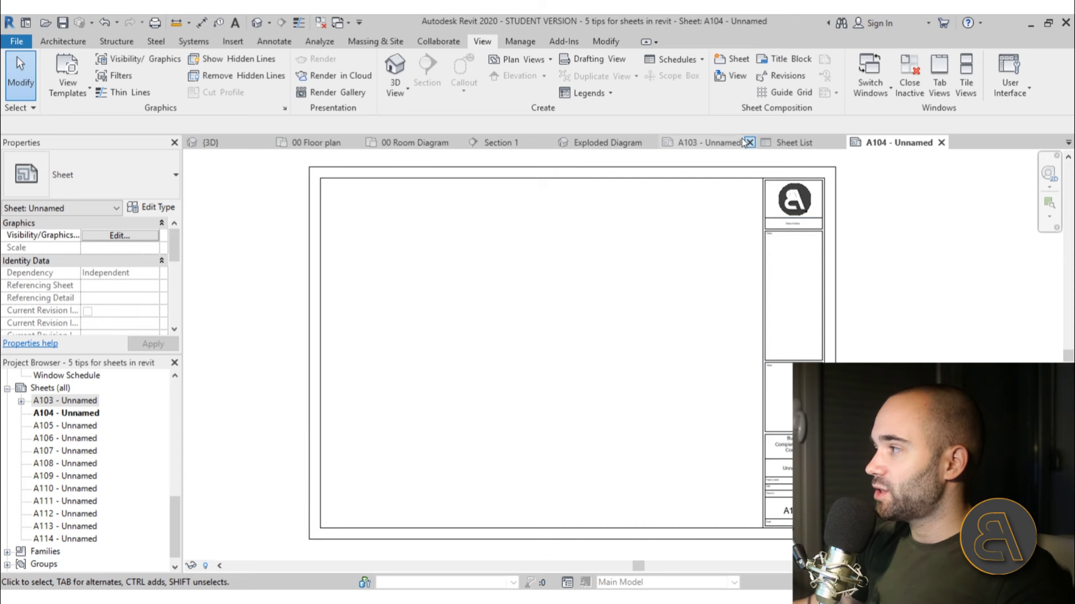
click(722, 143)
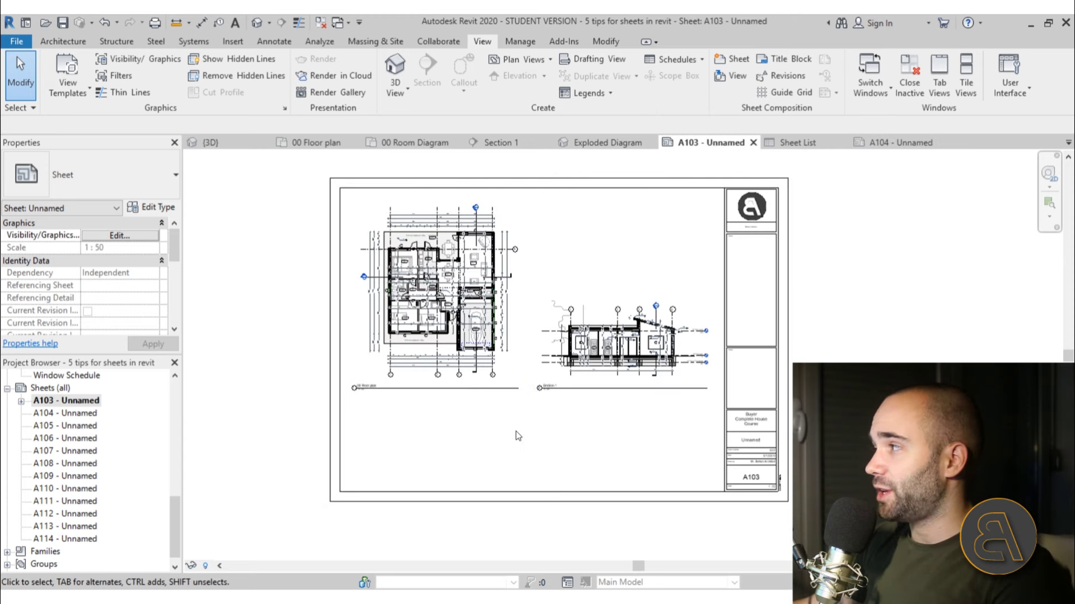
click(617, 183)
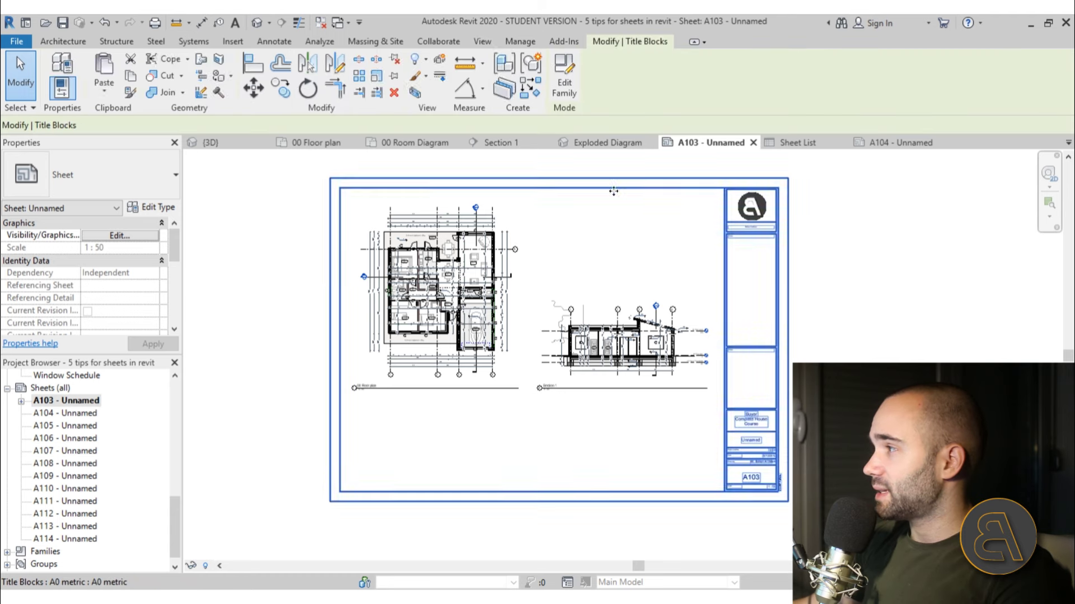
middle_drag(592, 243, 533, 236)
click(533, 236)
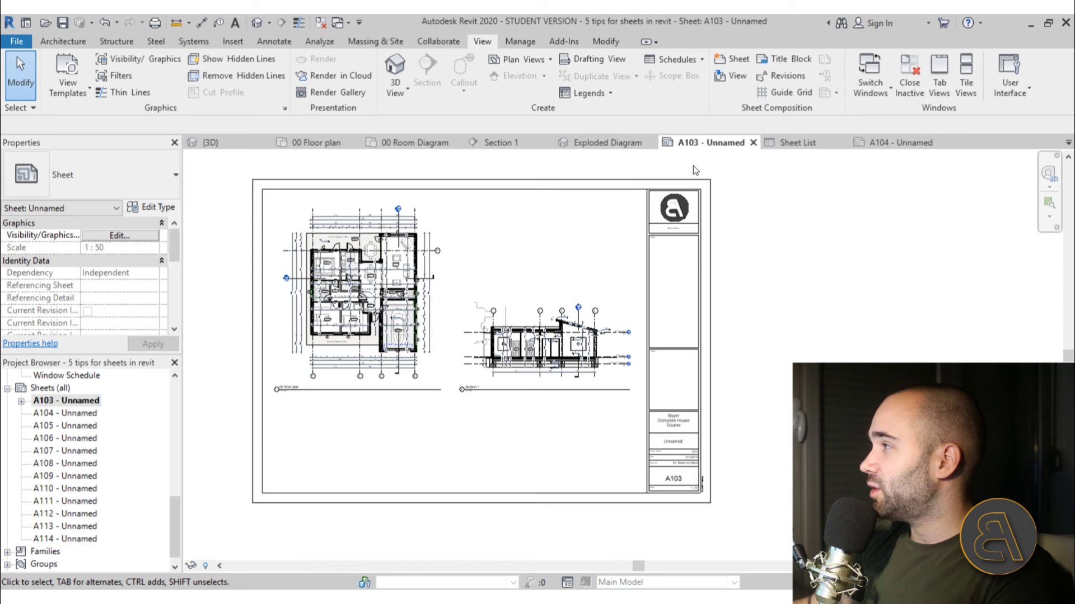
Step: Create a new guide grid named 'floor plan guid grid' on sheet A103
click(790, 92)
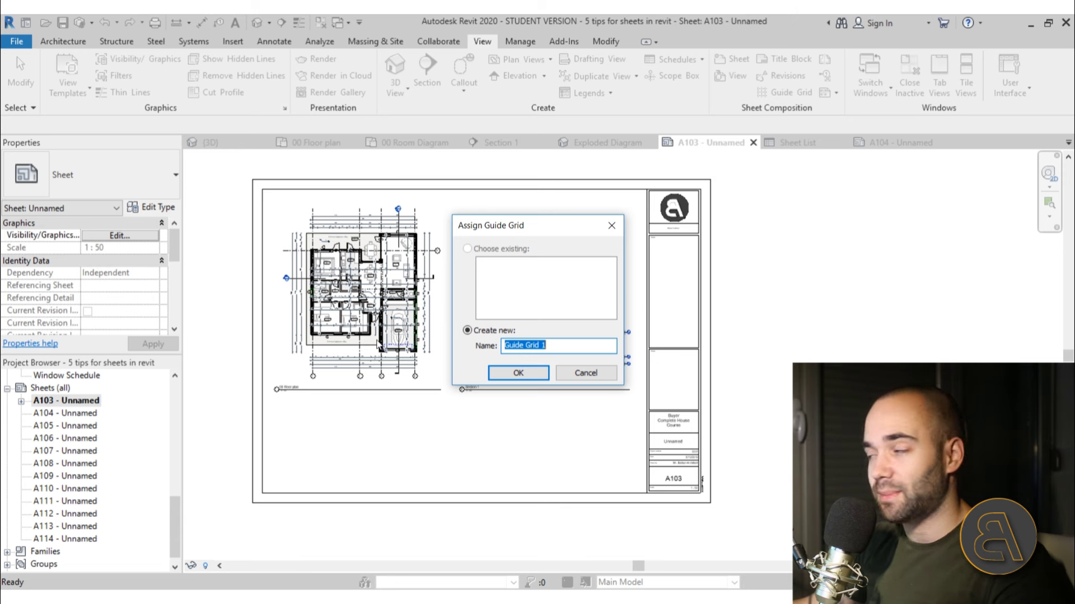
text(fld)
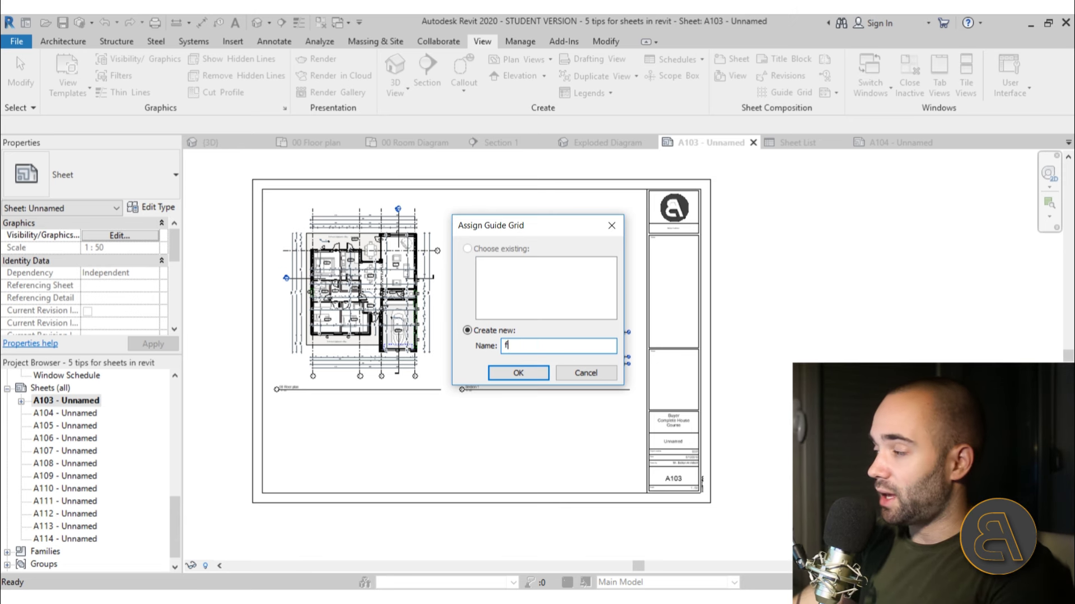
key(BackSpace)
key(BackSpace)
text(loor plan)
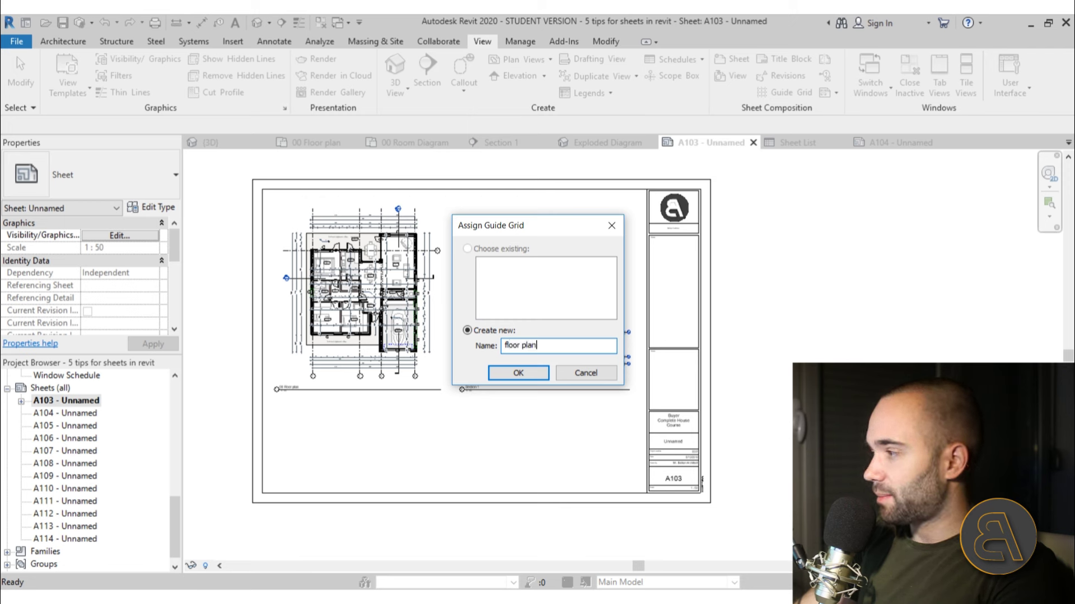
text( guid grid)
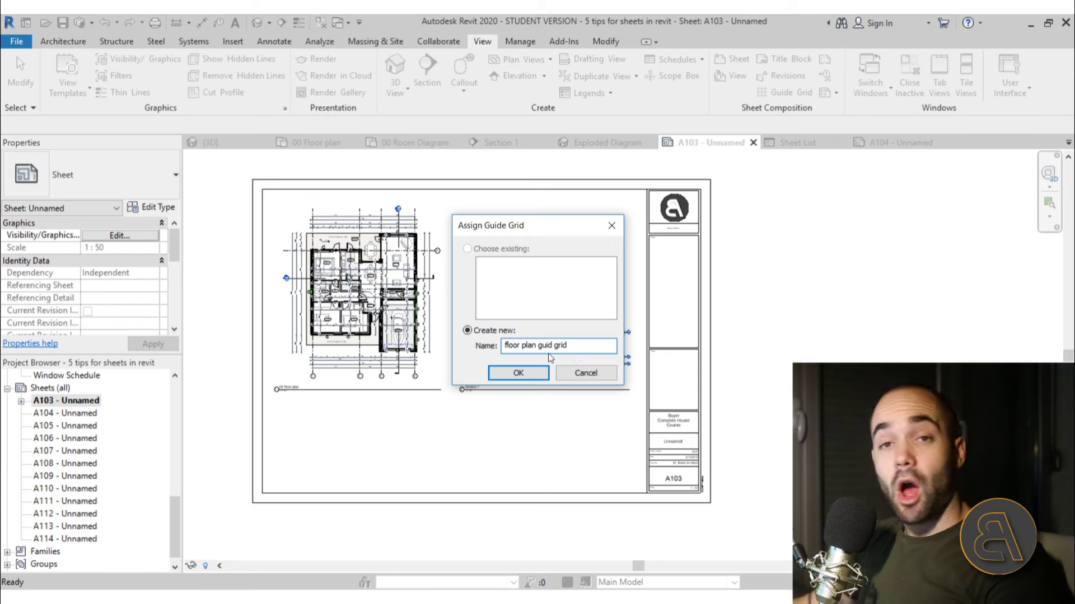
click(519, 372)
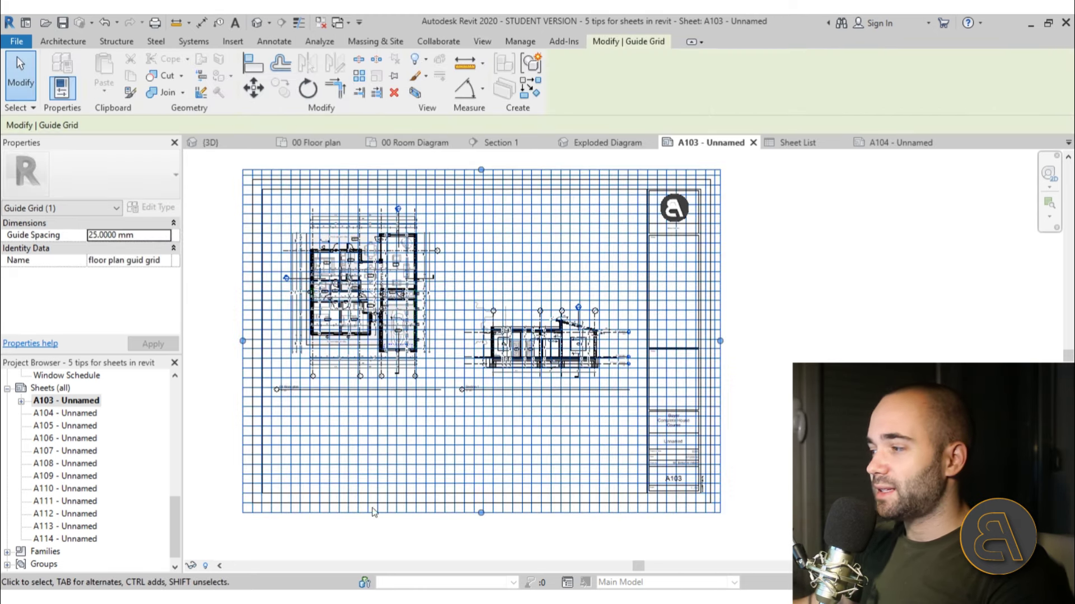
Step: Drag the guide grid's top, left, bottom and right edges in to the sheet border
click(372, 547)
click(481, 171)
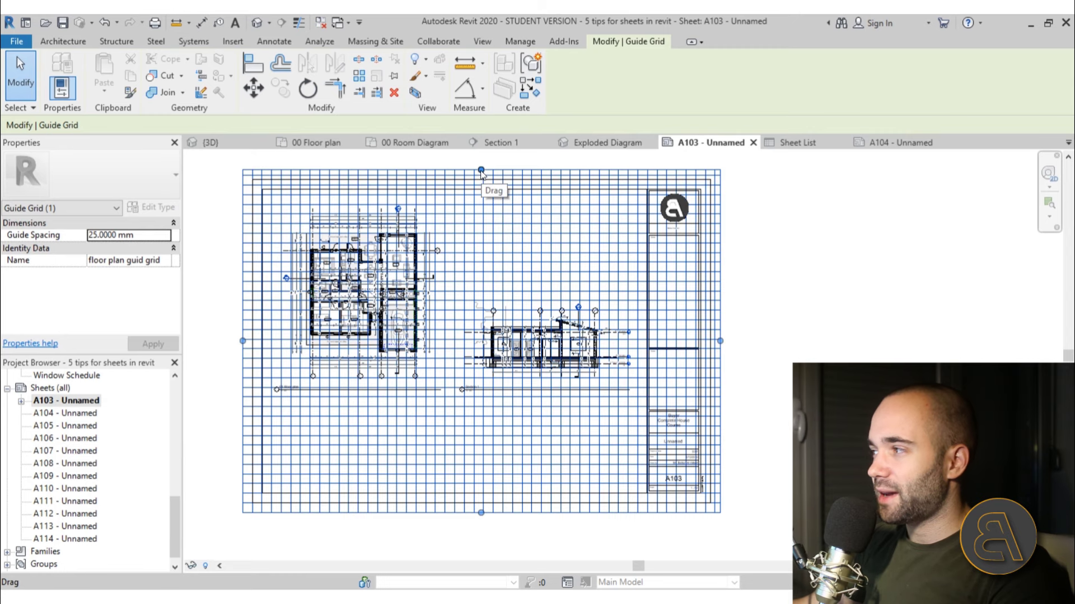
drag(484, 169, 482, 196)
drag(242, 354, 265, 354)
drag(492, 513, 493, 490)
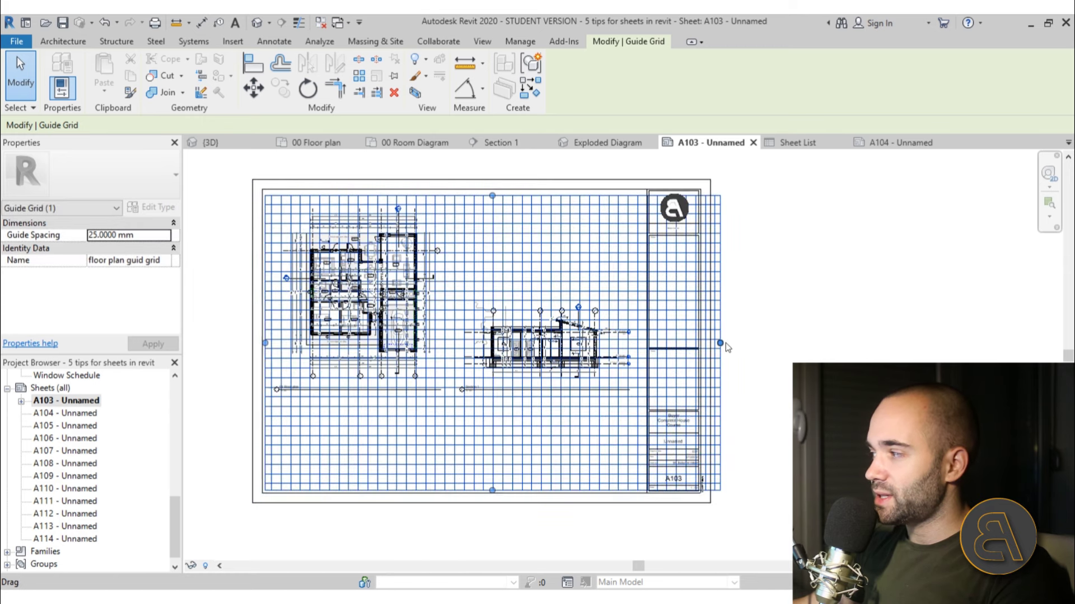
drag(644, 348, 643, 347)
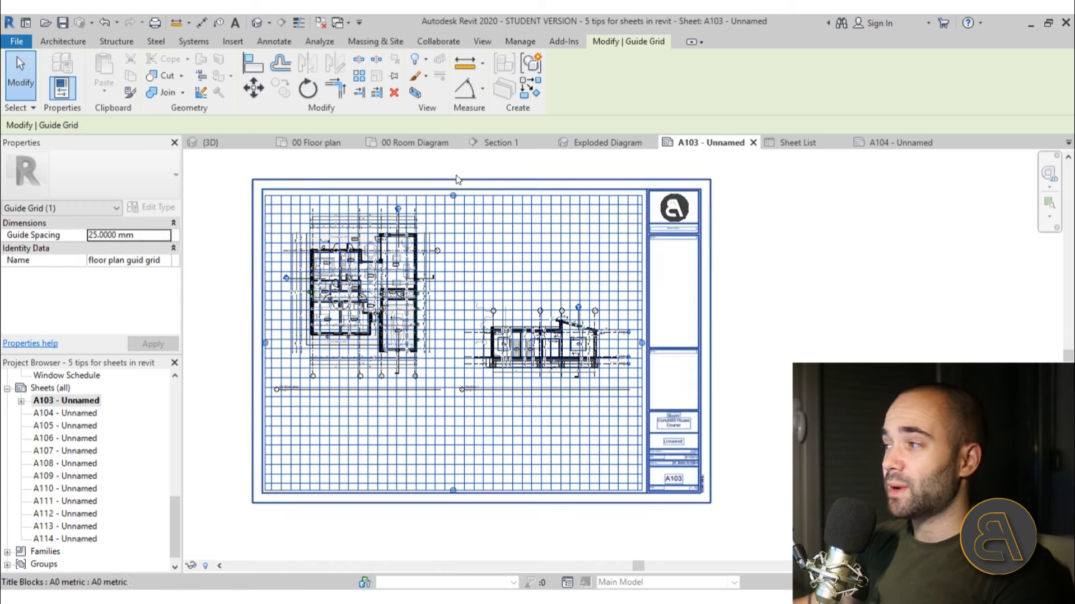
click(452, 207)
click(452, 207)
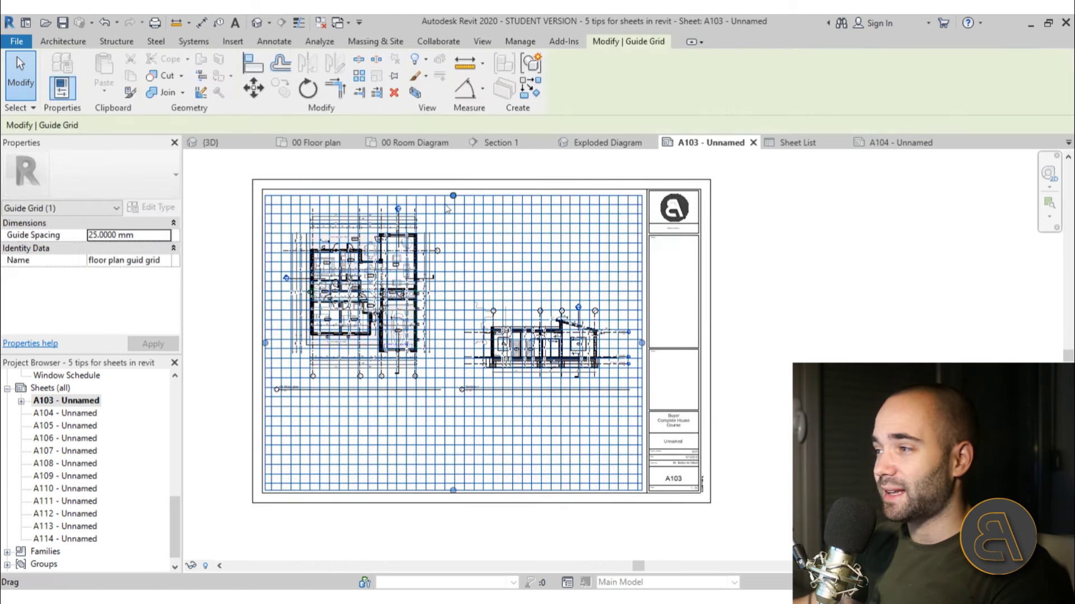
Step: Set the guide grid's Guide Spacing to 50 mm and apply, then switch to sheet A104
click(94, 236)
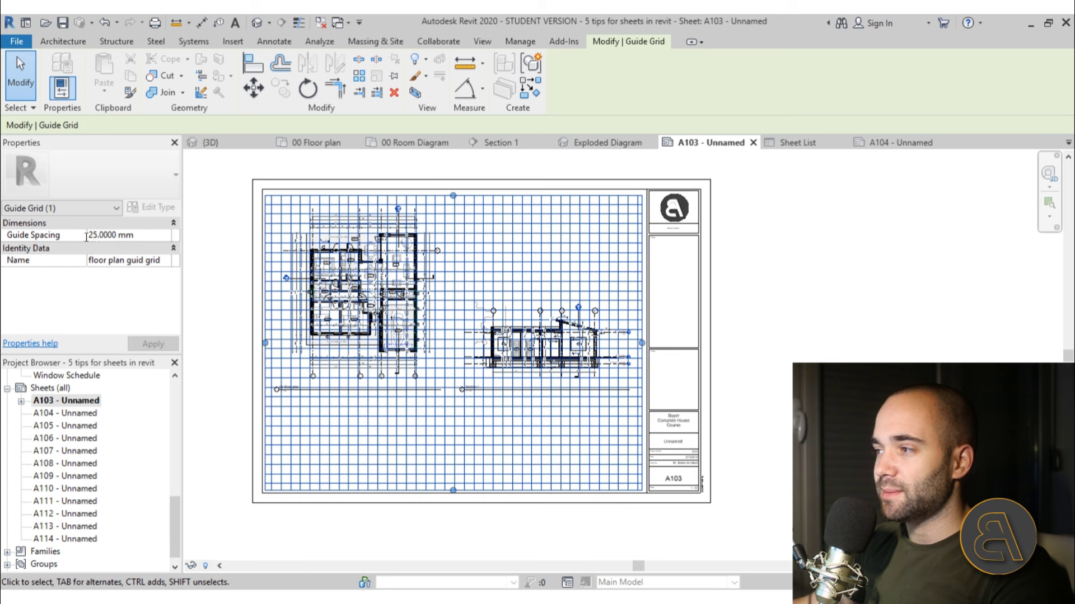
key(BackSpace)
text(0)
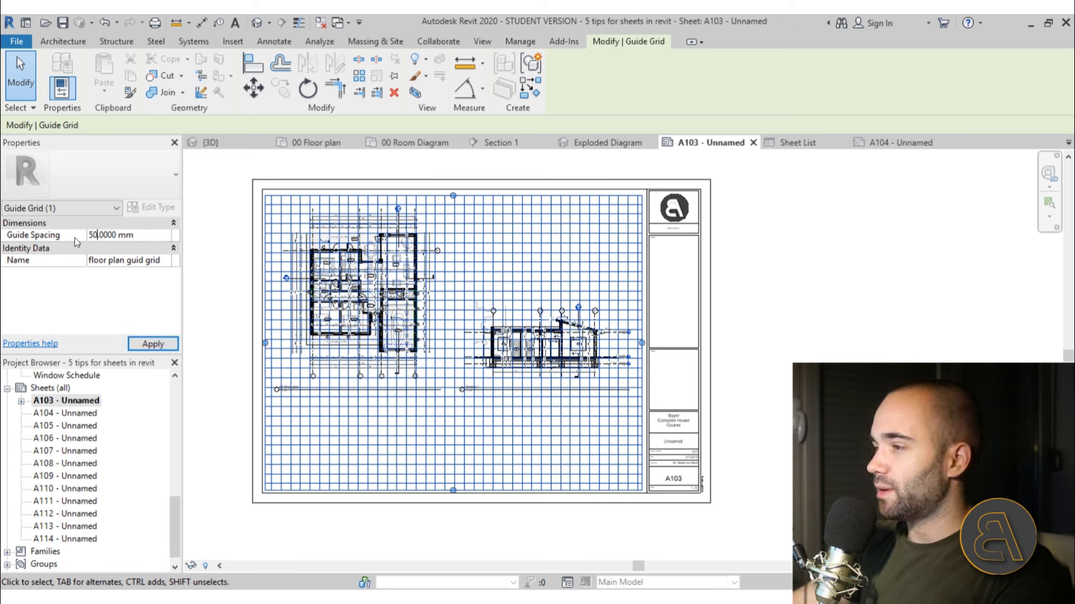
click(147, 344)
click(338, 163)
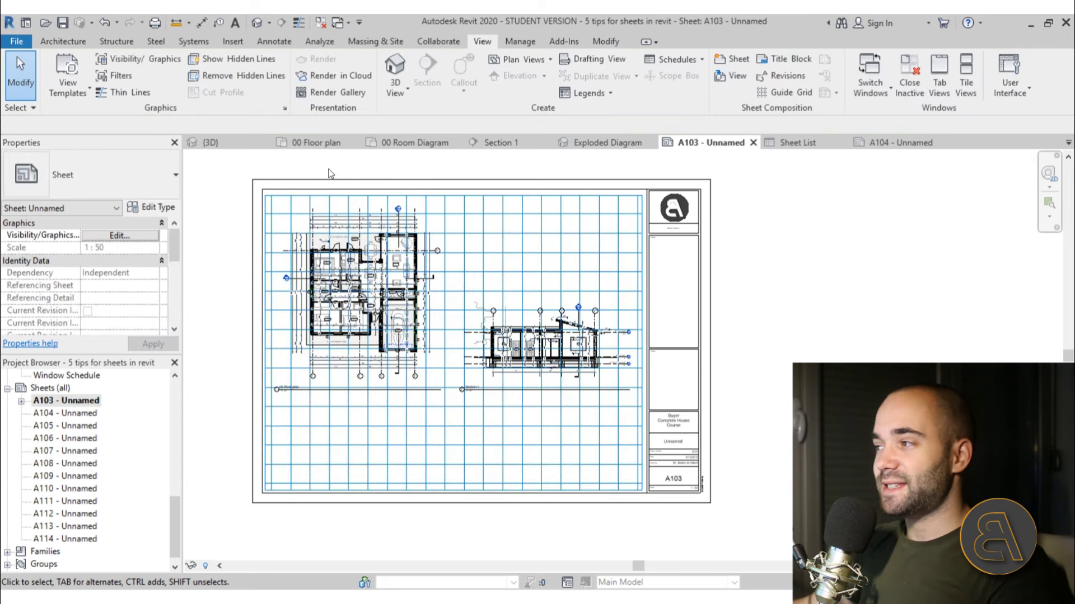
click(385, 444)
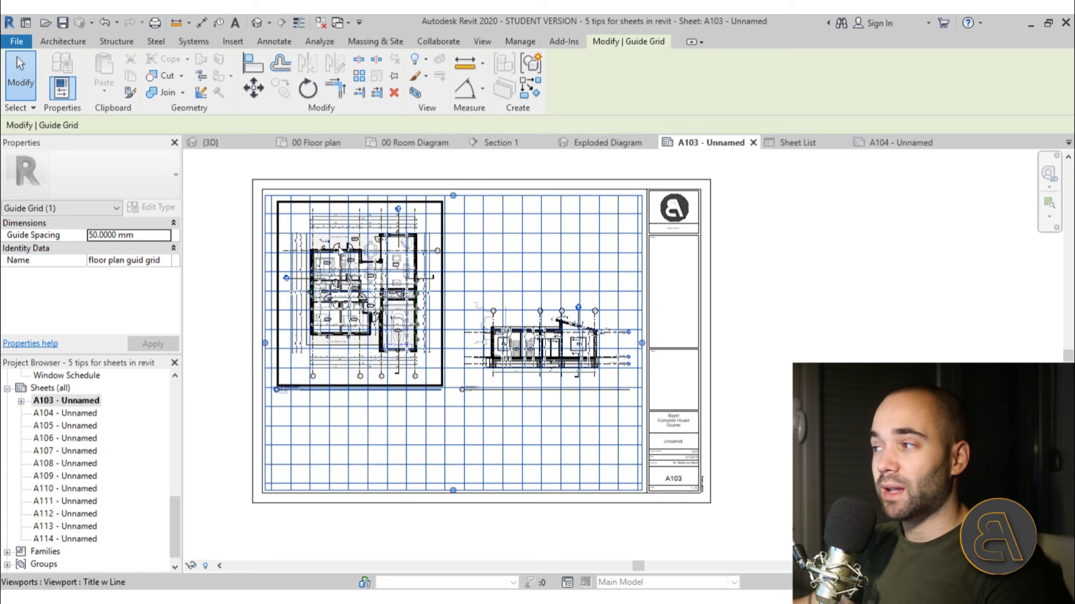
scroll(315, 248, up, 5)
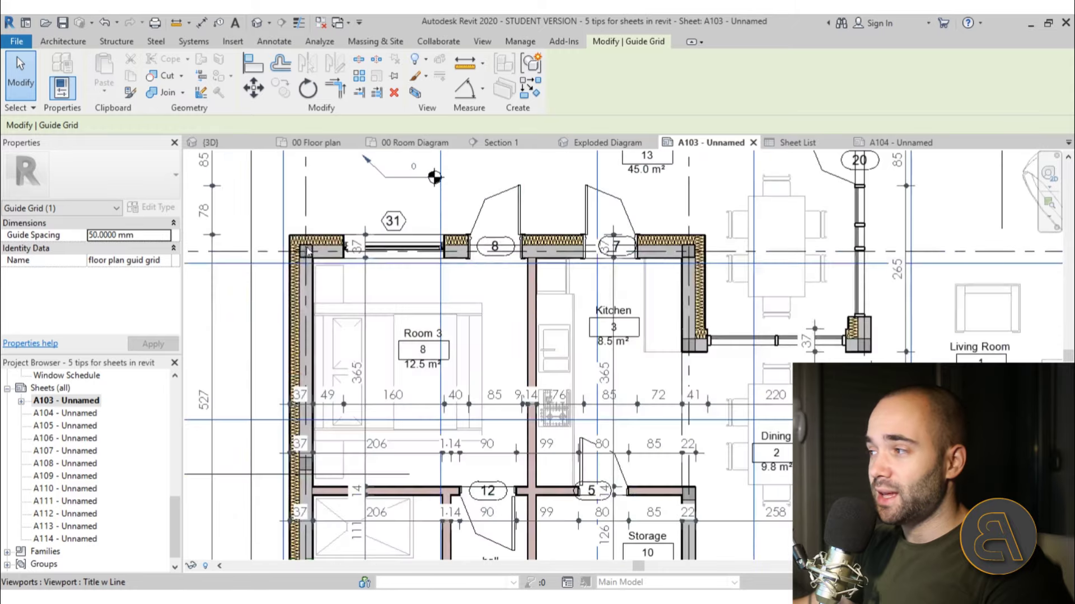
scroll(310, 252, down, 5)
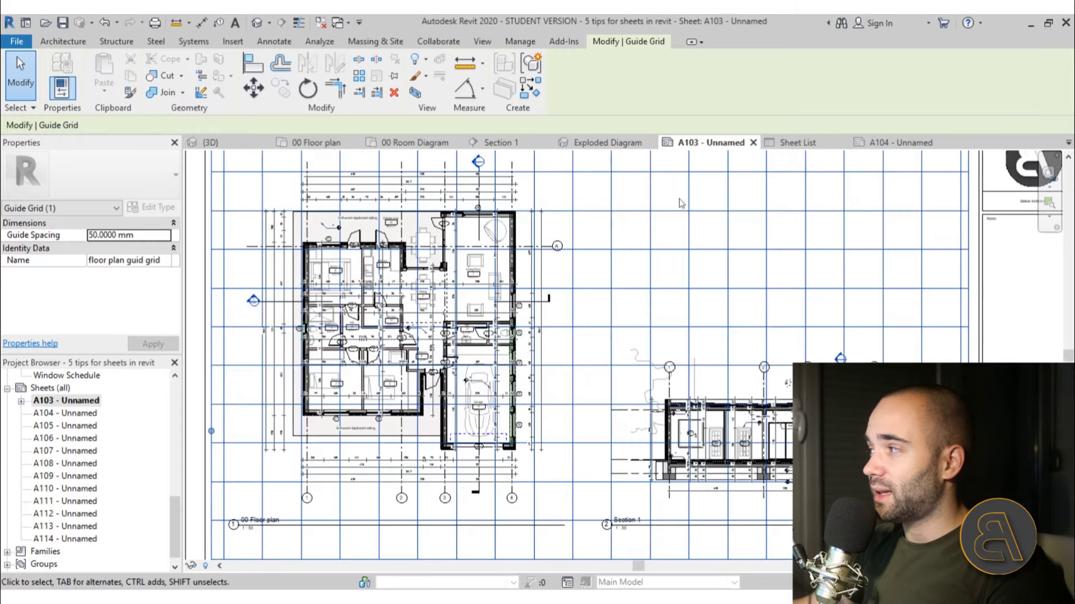
click(901, 143)
Step: Place the 00 Room Diagram plan near the top-left of sheet A104
click(529, 300)
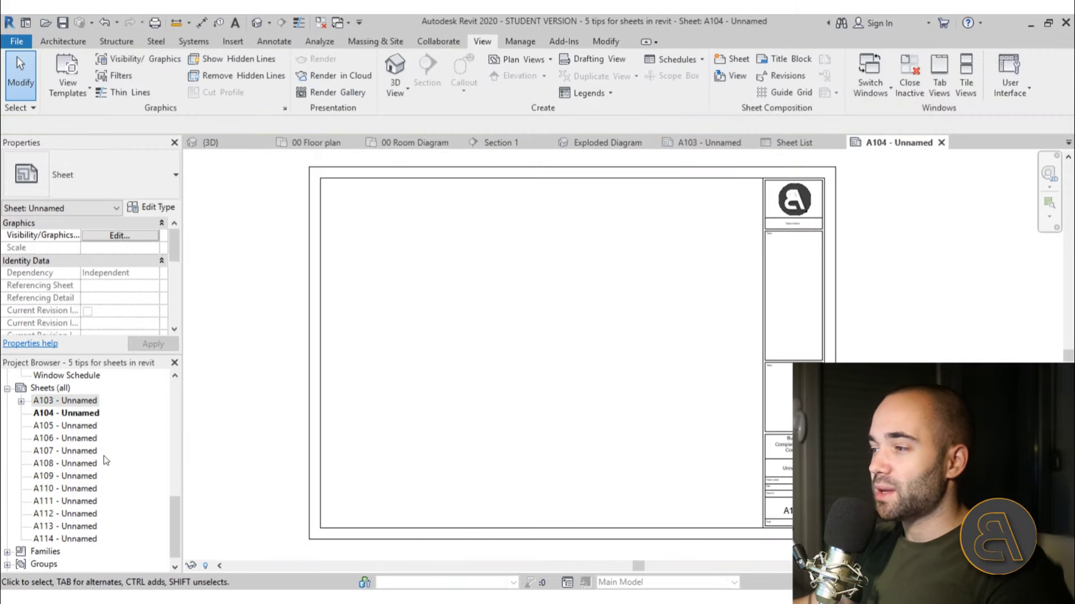
scroll(103, 455, up, 7)
scroll(84, 436, up, 2)
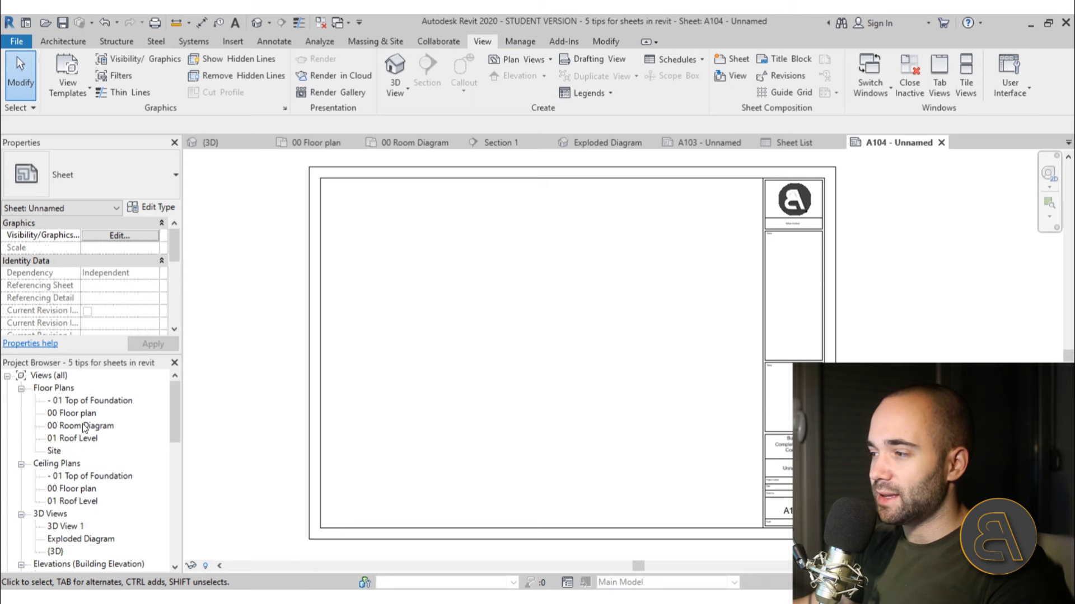
drag(69, 427, 216, 423)
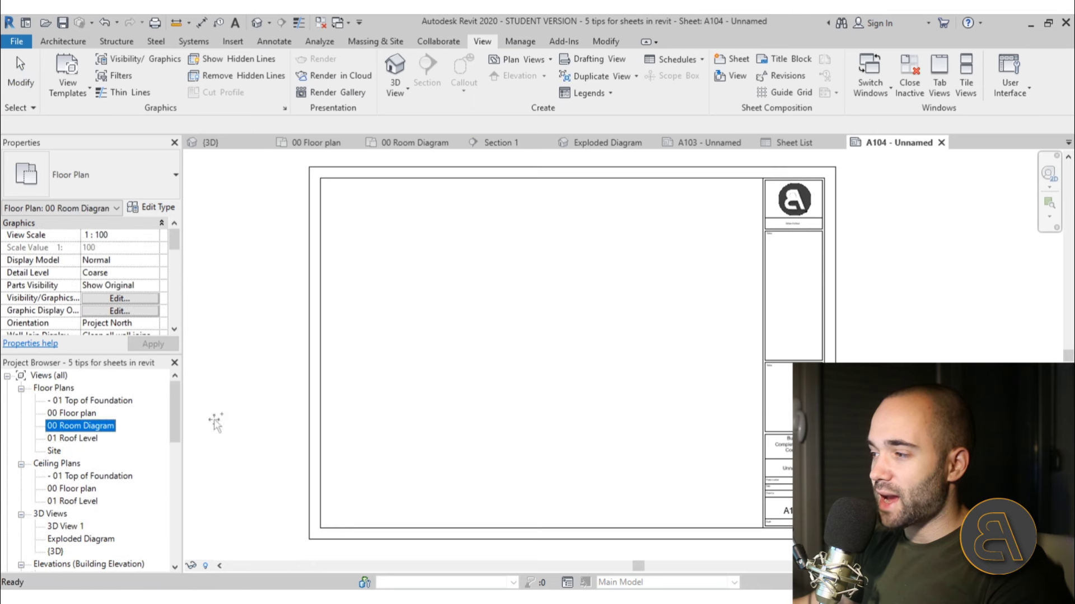
click(424, 262)
click(434, 361)
Step: Switch back to sheet A103
scroll(392, 240, up, 10)
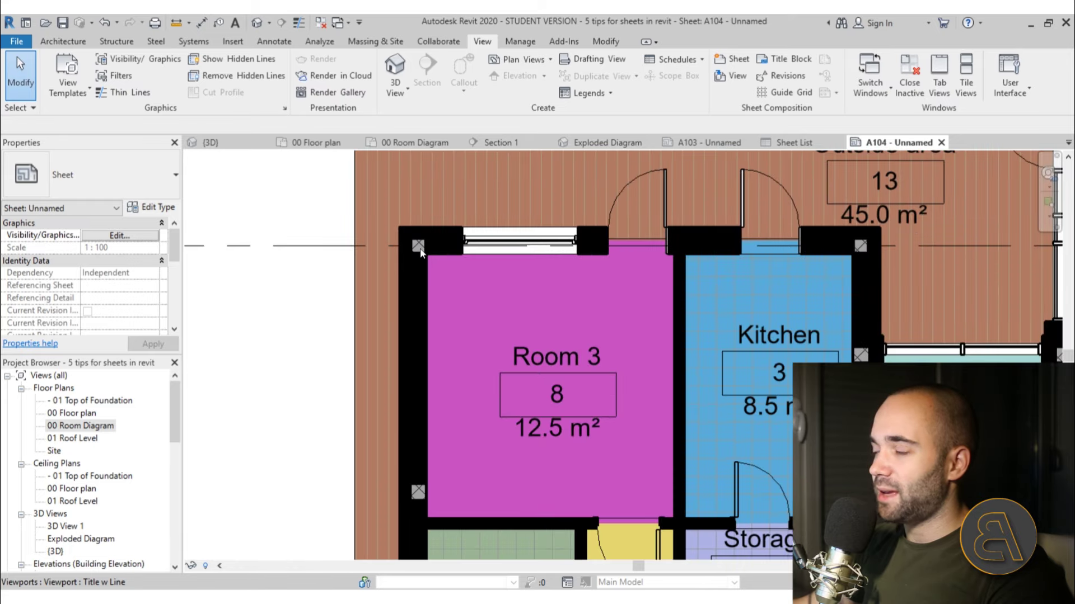
scroll(421, 253, down, 10)
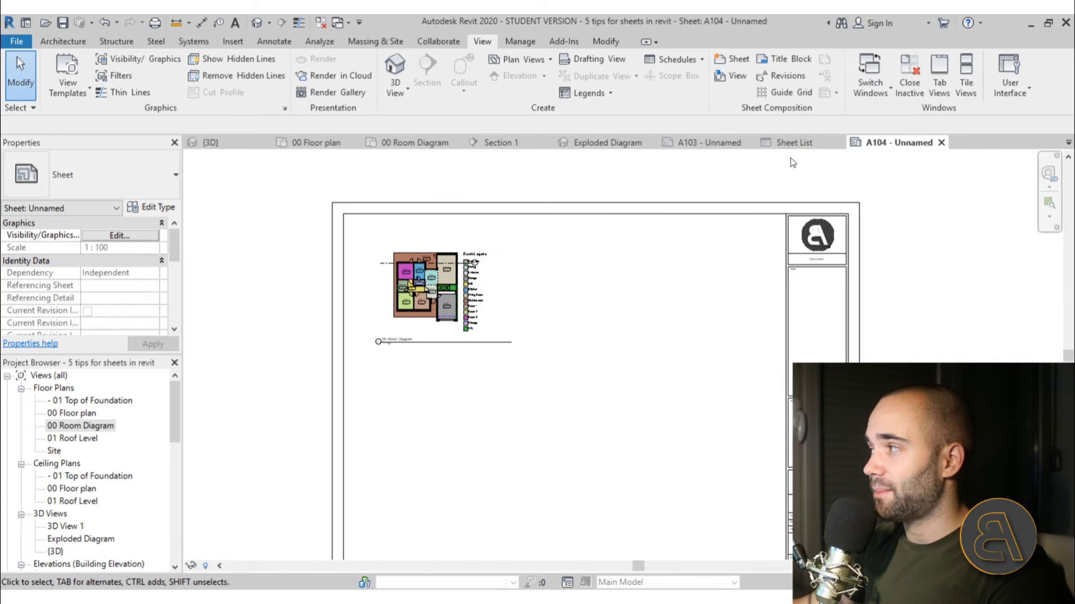
click(715, 143)
scroll(621, 235, down, 5)
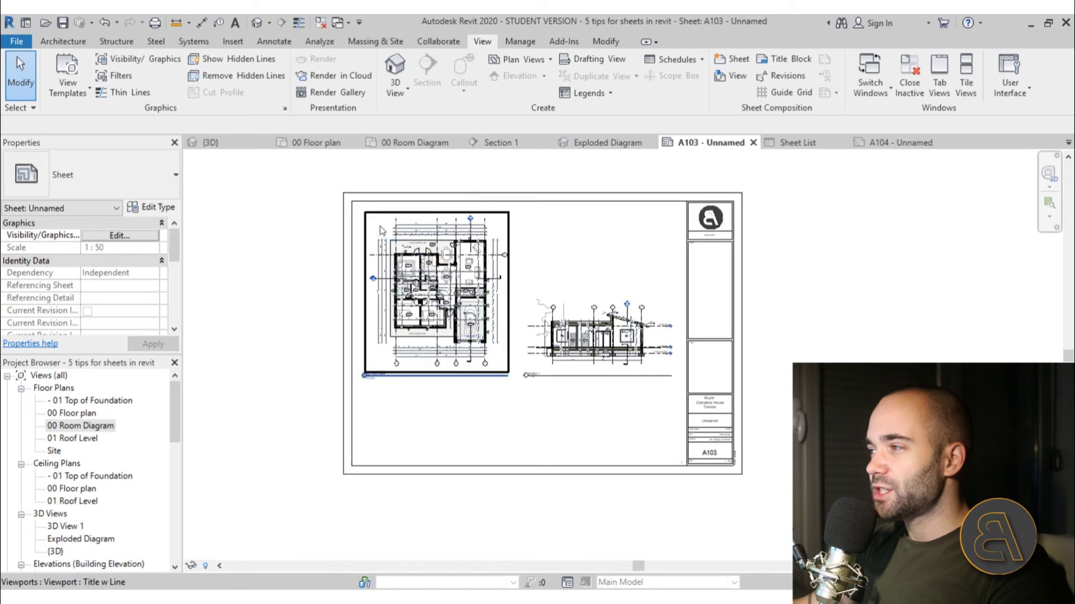
Step: Set the guide grid's spacing to 100 mm
click(375, 211)
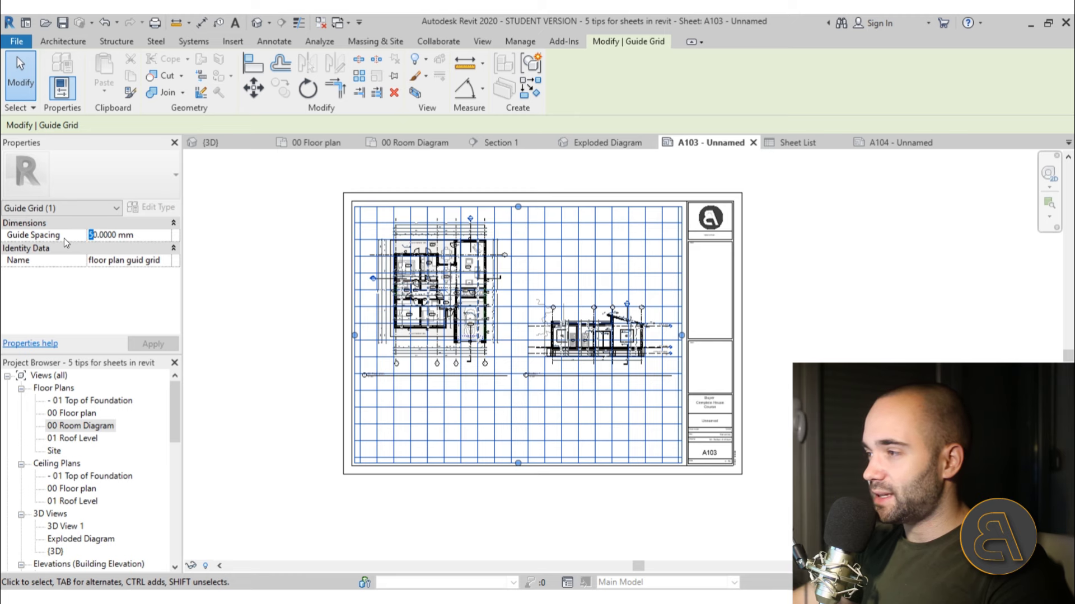
text(10)
click(142, 344)
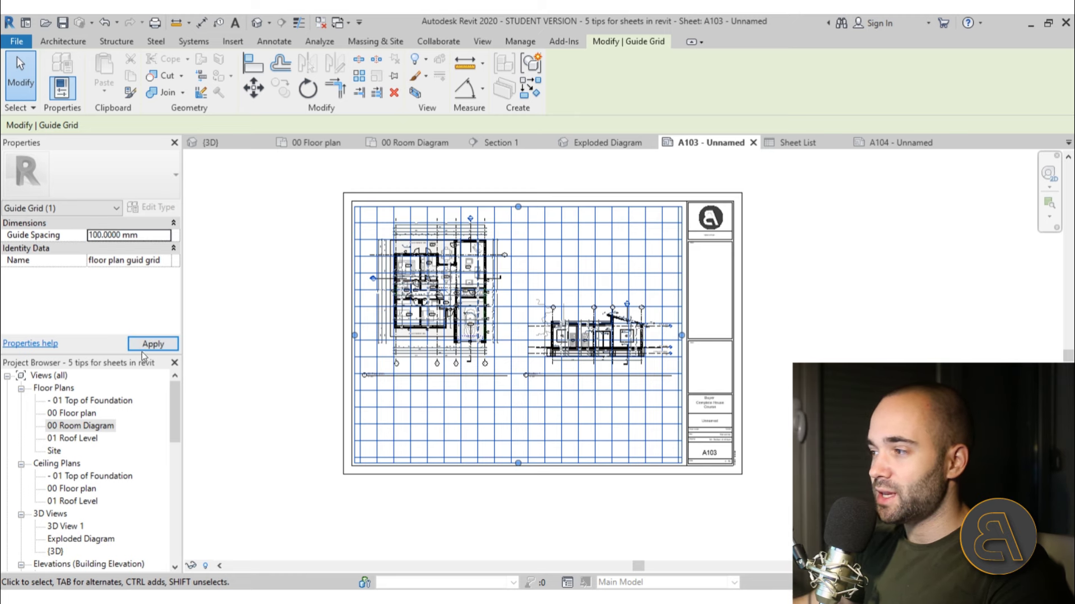
Step: Reselect the guide grid and shift it slightly down the sheet
click(327, 266)
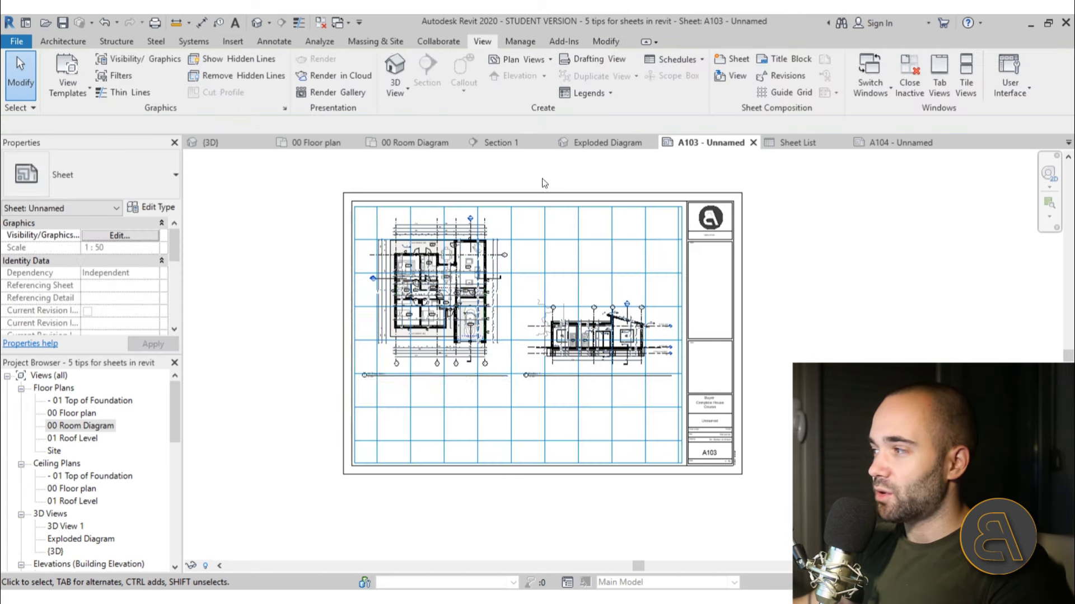
scroll(529, 219, up, 2)
click(529, 222)
drag(508, 221, 506, 237)
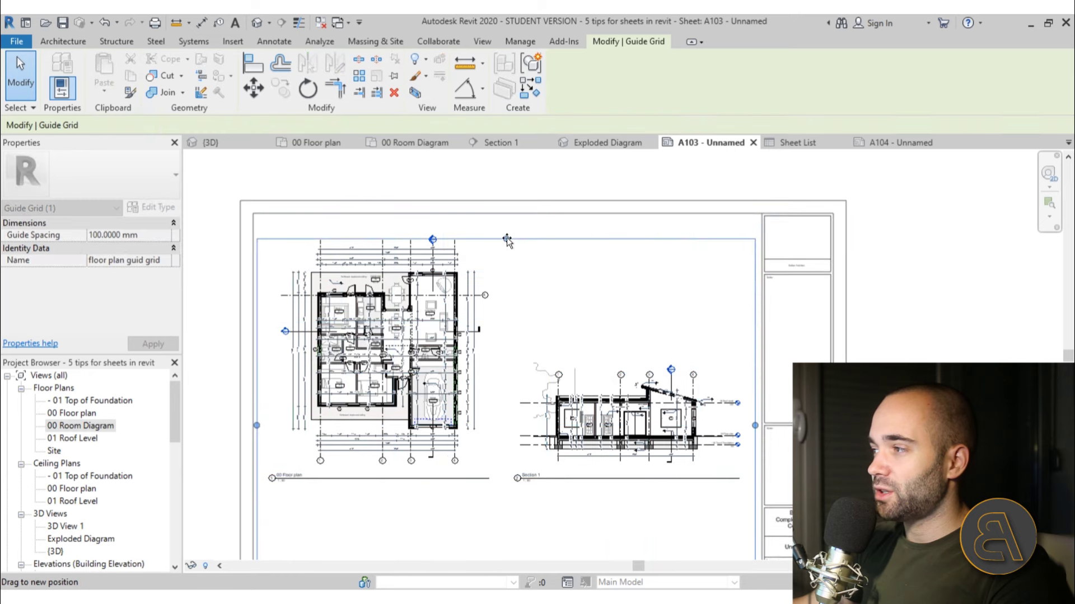
Step: Pull the guide grid's bottom edge up and right edge in to cover the plan's upper-left corner
scroll(506, 237, down, 2)
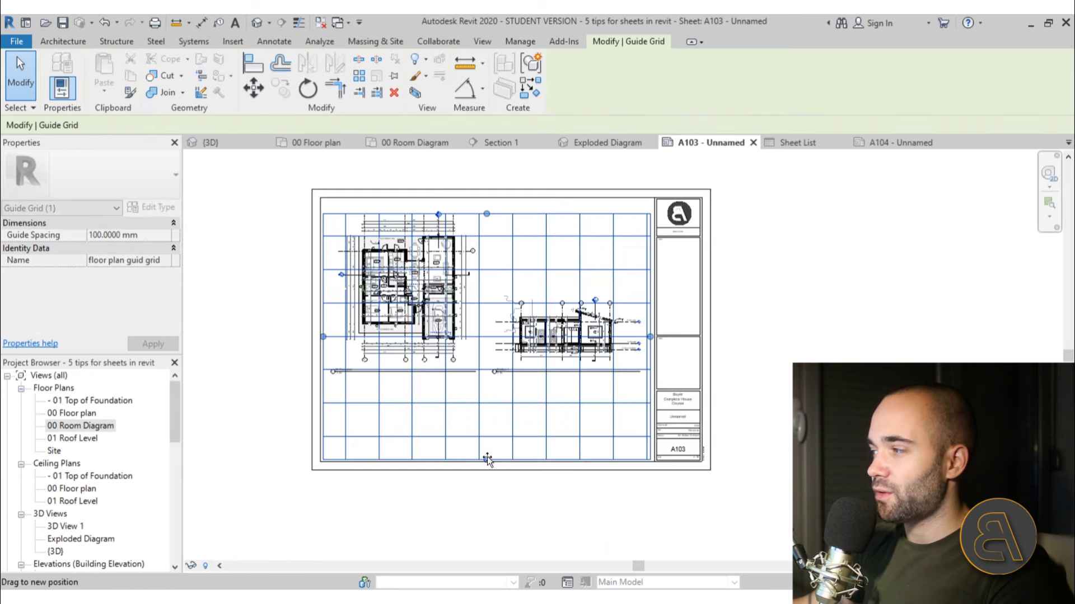
drag(492, 293, 491, 262)
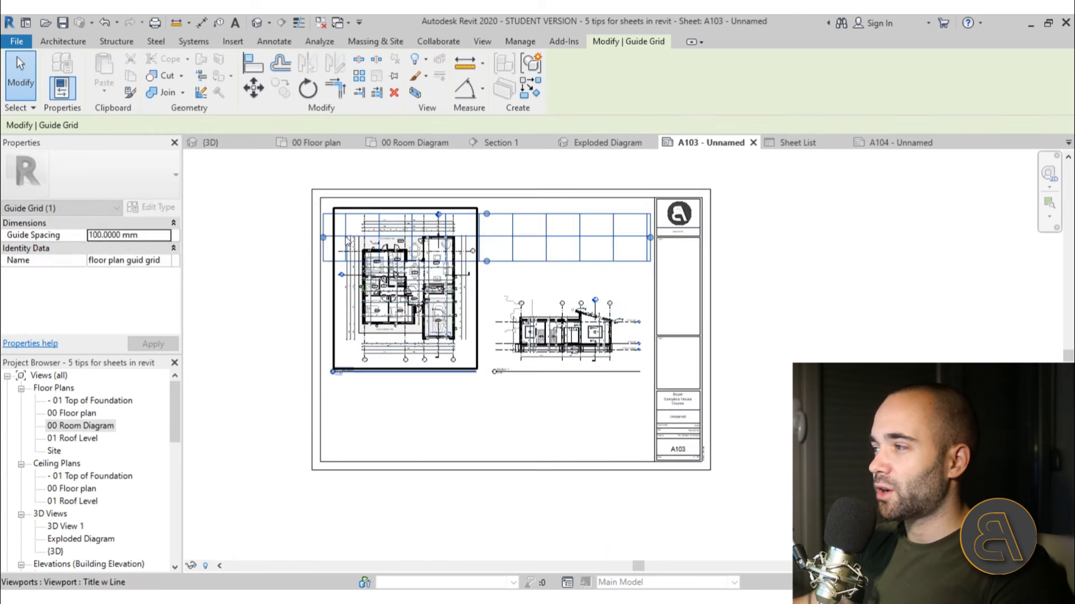
scroll(331, 241, up, 2)
scroll(330, 242, up, 3)
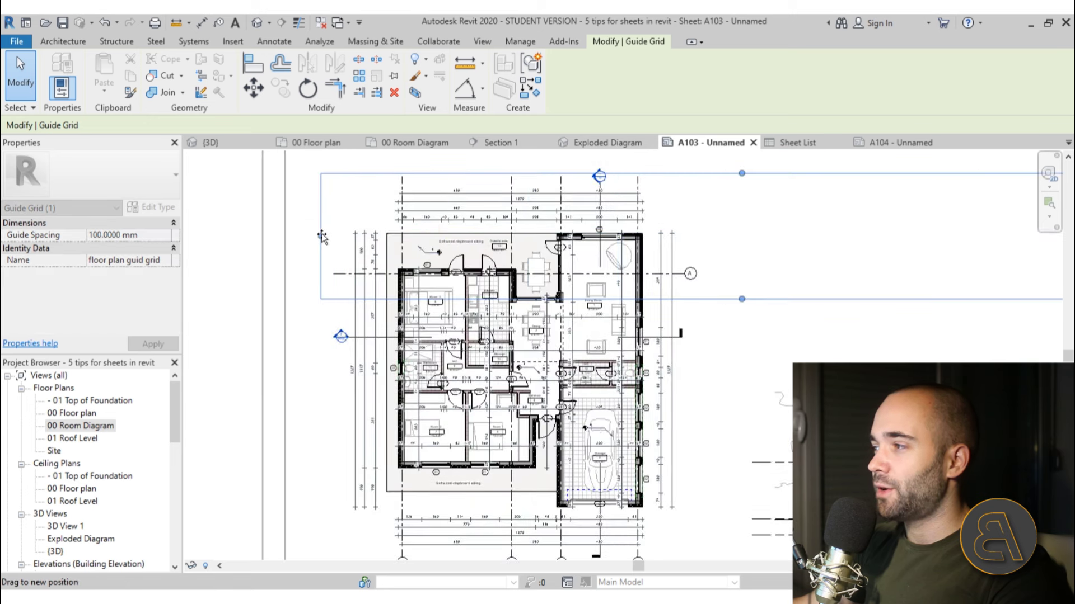
scroll(311, 247, down, 3)
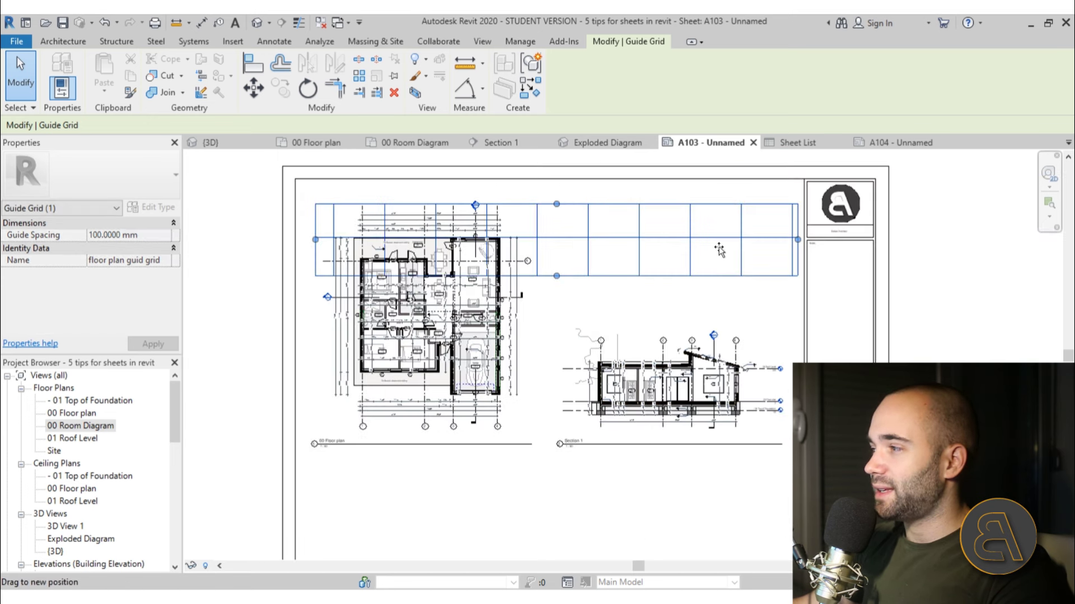
drag(389, 265, 381, 263)
scroll(336, 249, up, 5)
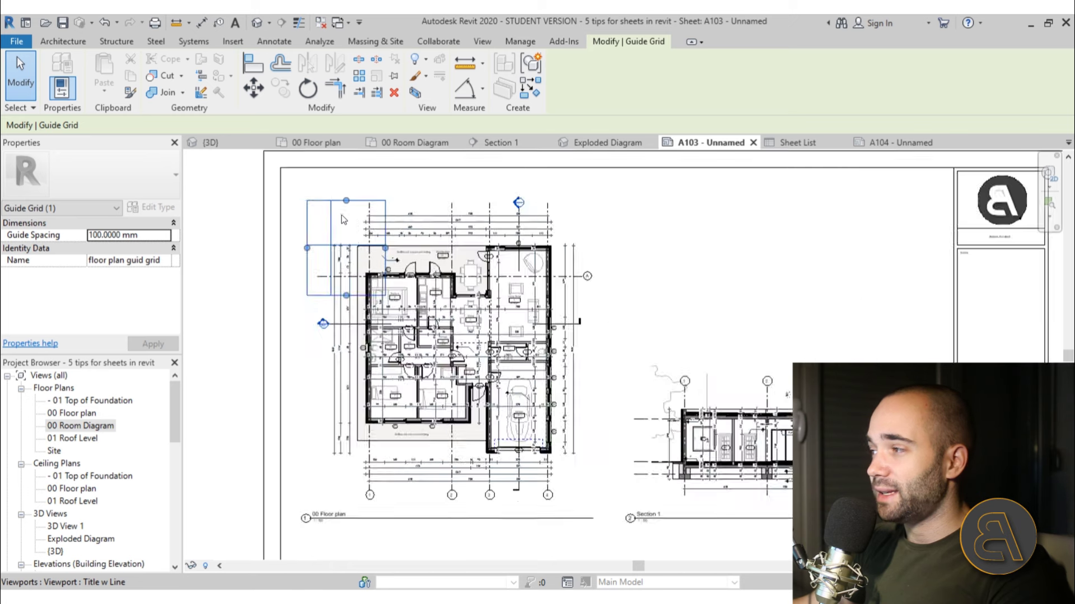
scroll(324, 324, up, 3)
click(319, 250)
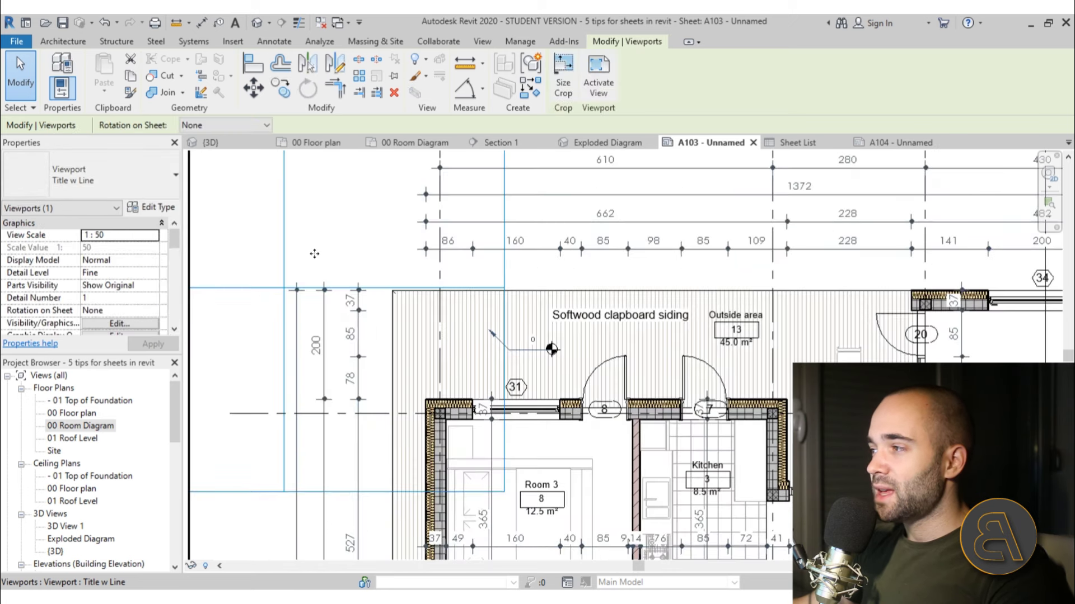
scroll(320, 218, down, 4)
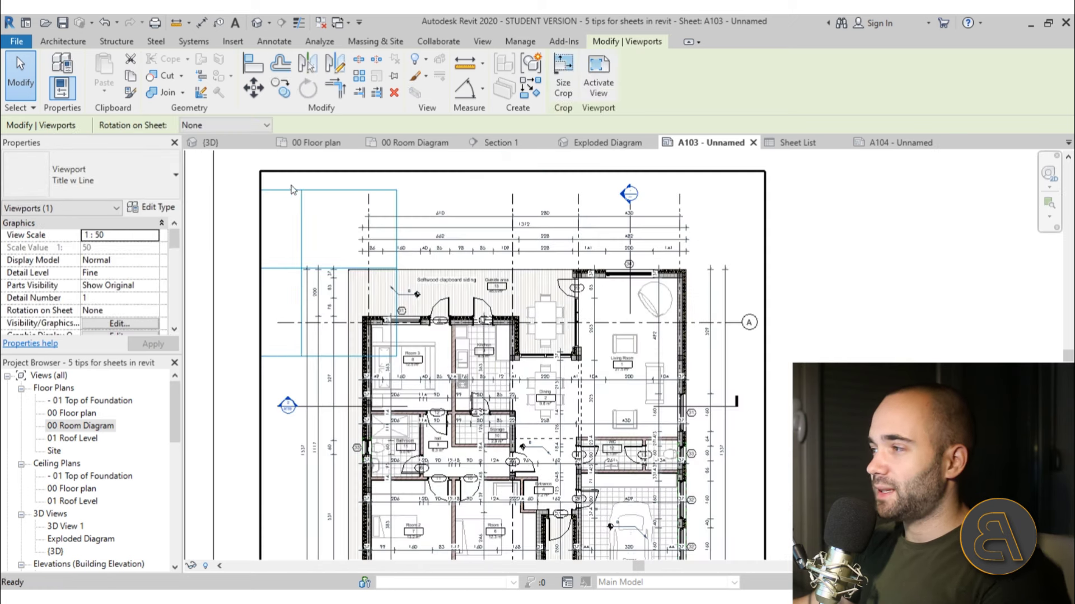
key(Escape)
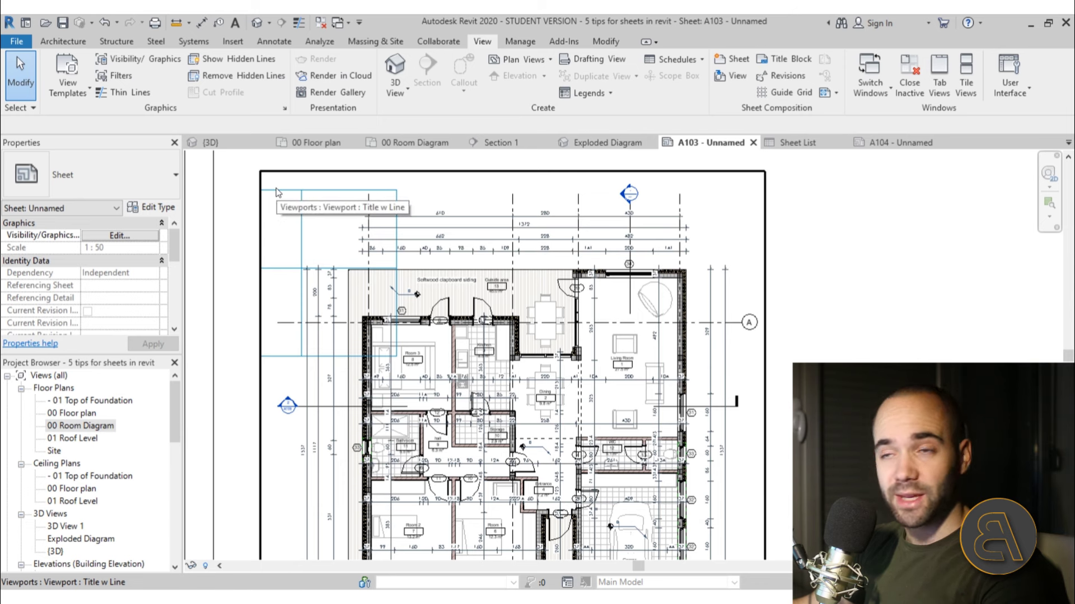
Step: Start moving the guide grid, picking one of its intersections as the base point
click(278, 190)
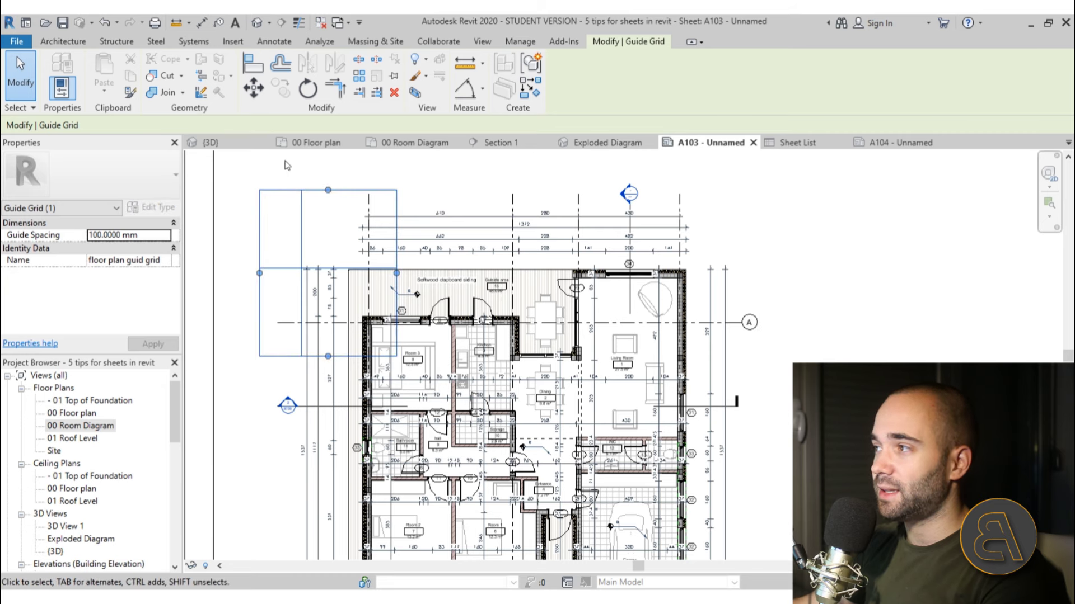
click(253, 90)
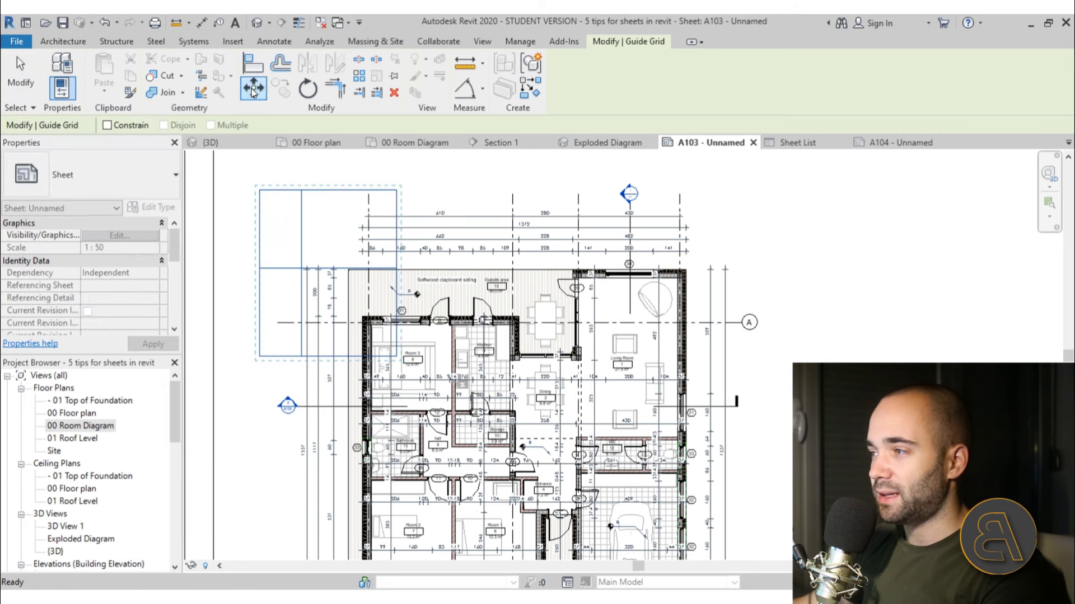
scroll(302, 269, up, 5)
click(295, 270)
Step: Snap that grid intersection onto the floor plan's upper-left wall corner
scroll(362, 291, down, 3)
scroll(363, 291, down, 1)
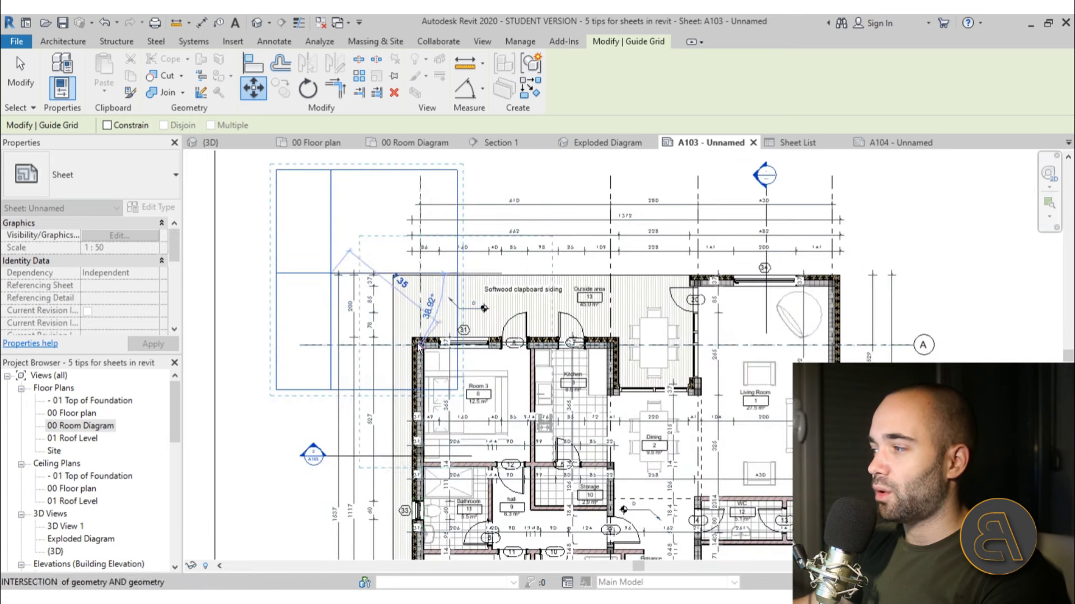
scroll(421, 350, up, 4)
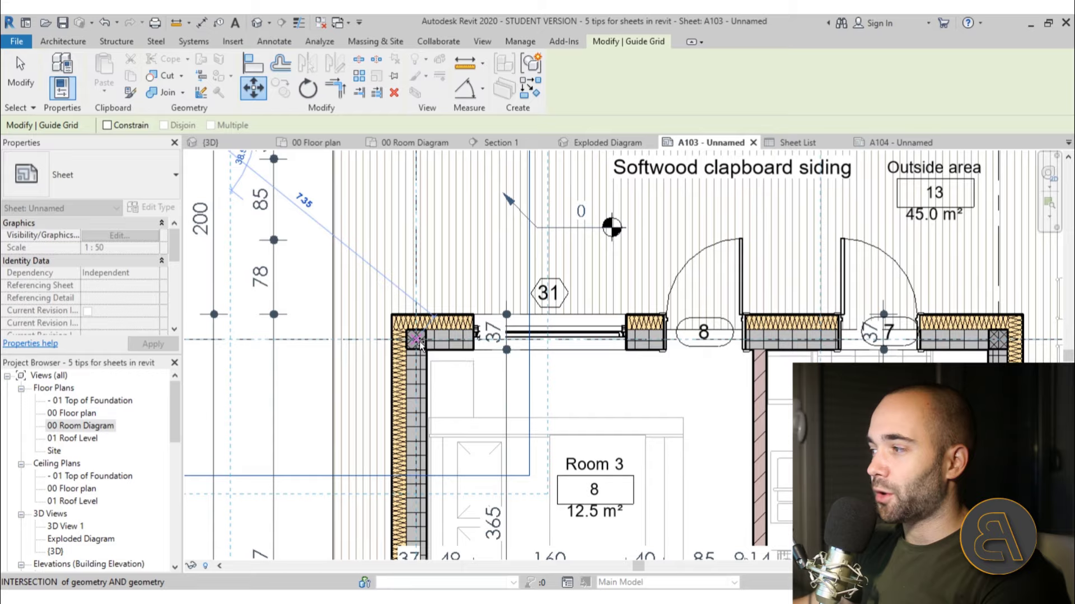
scroll(420, 342, down, 6)
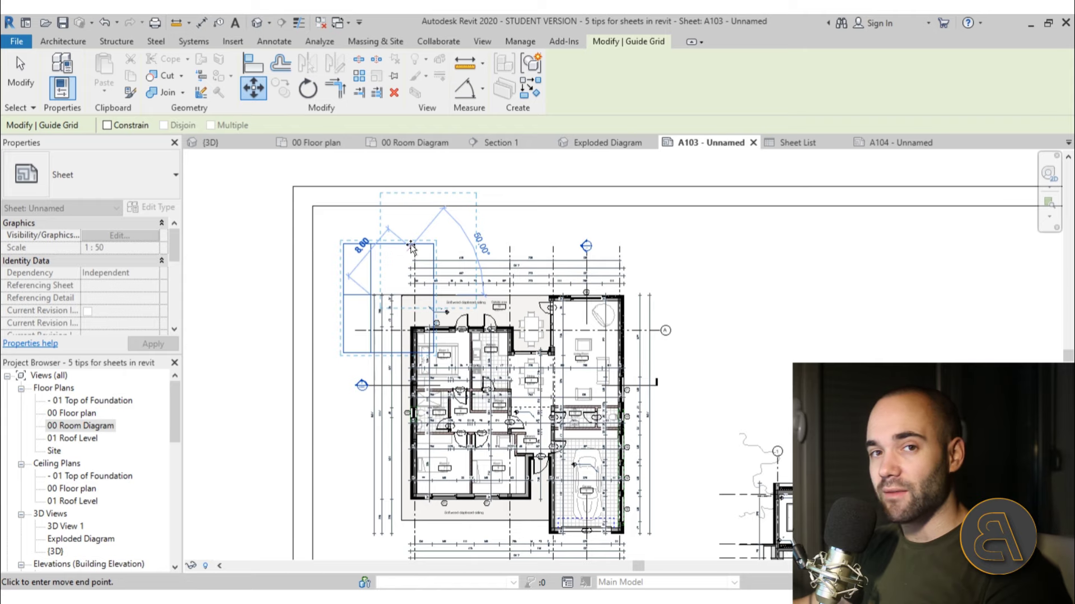
scroll(330, 305, up, 6)
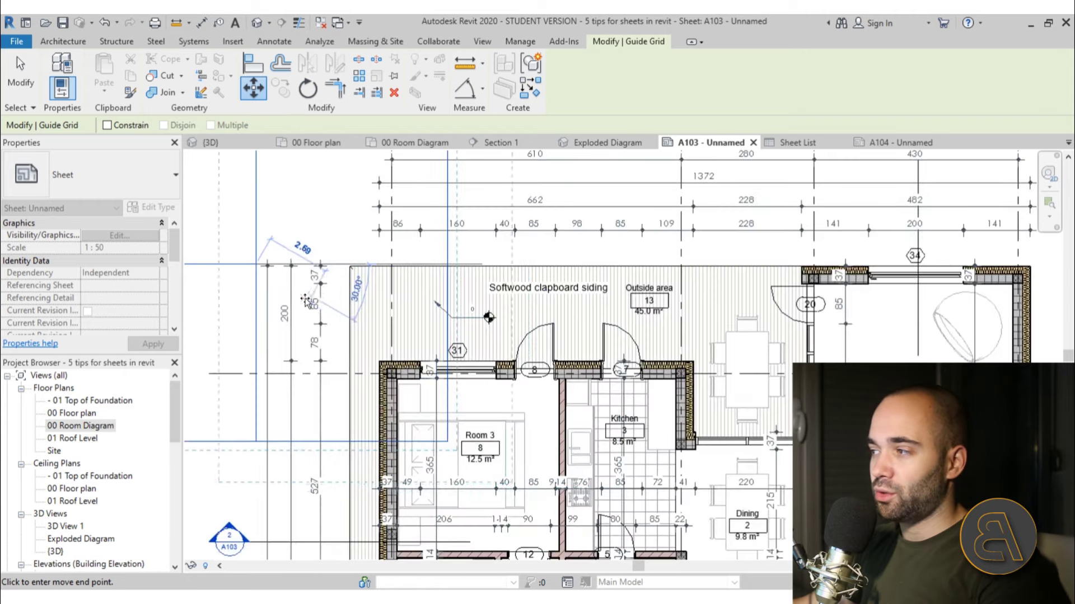
scroll(330, 280, down, 3)
scroll(346, 229, up, 3)
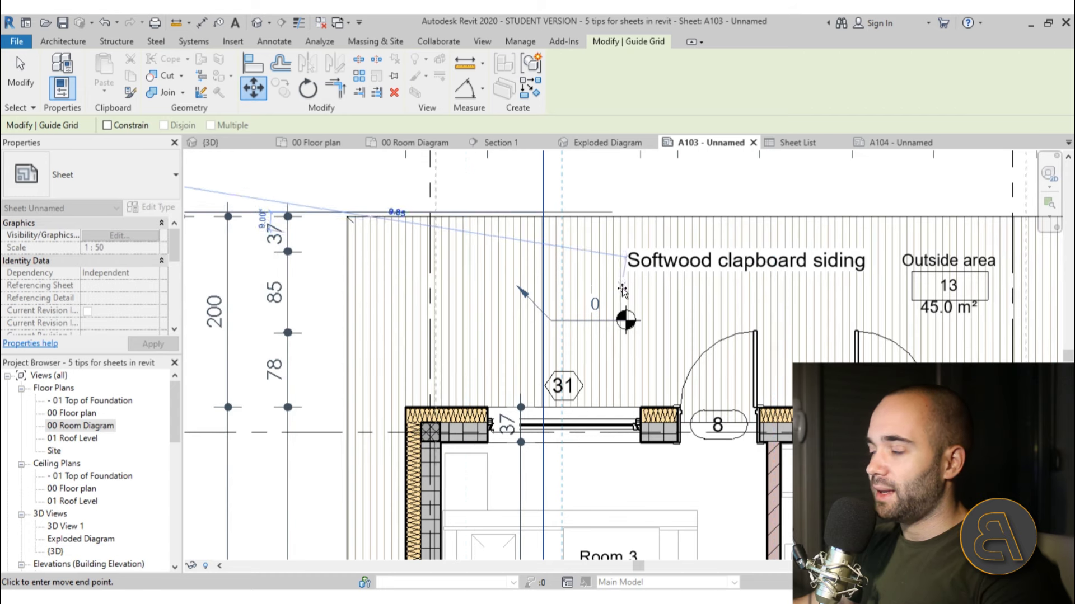
scroll(378, 268, down, 2)
scroll(402, 353, up, 4)
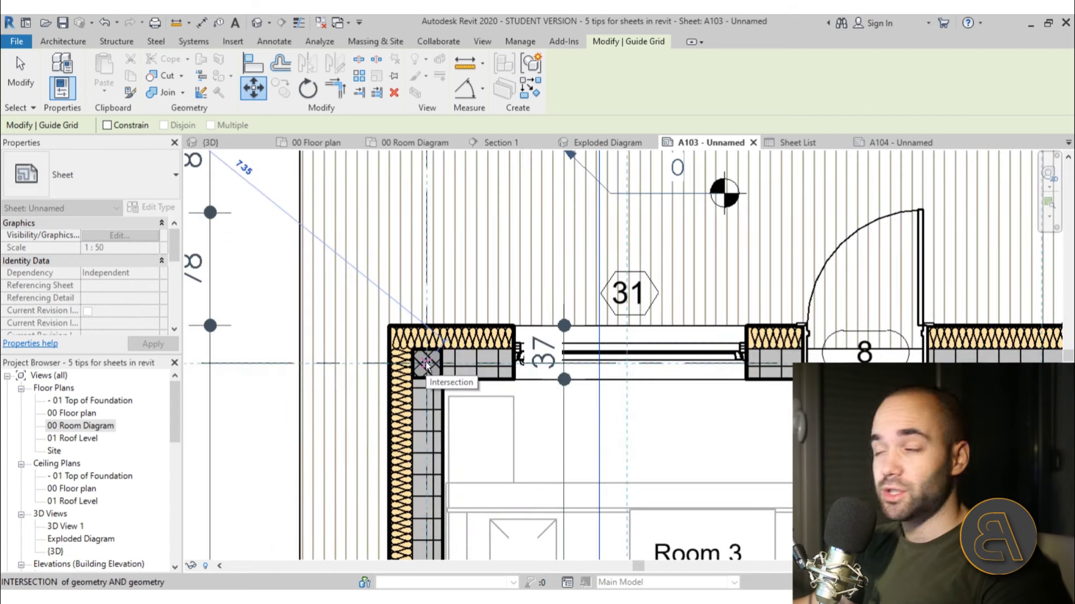
click(426, 364)
scroll(384, 257, down, 5)
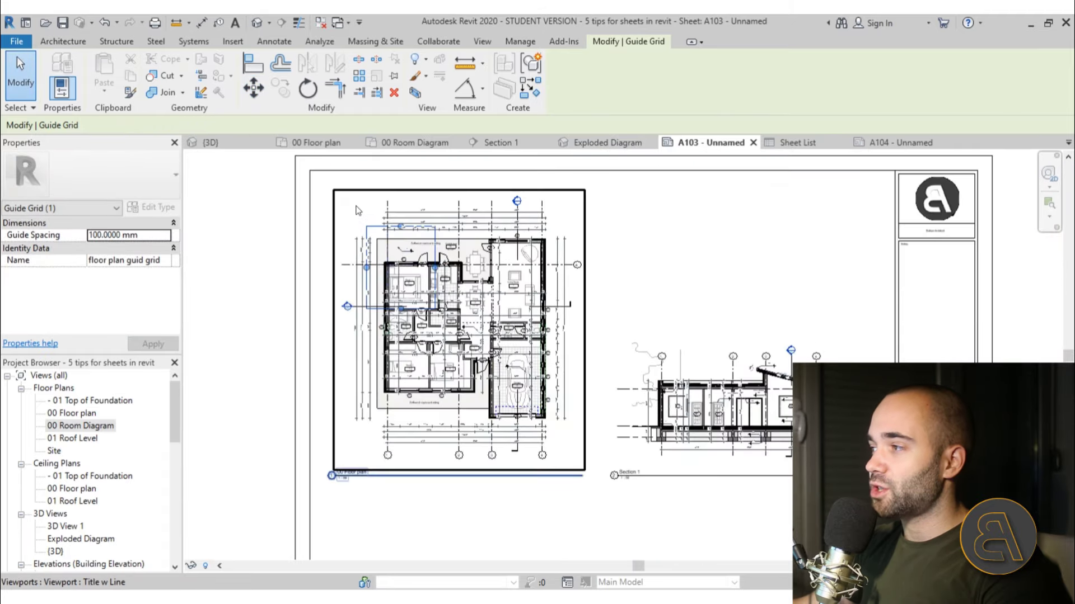
Step: Select and deselect the floor plan viewport, guide grid and title block on sheet A103
click(358, 226)
key(Escape)
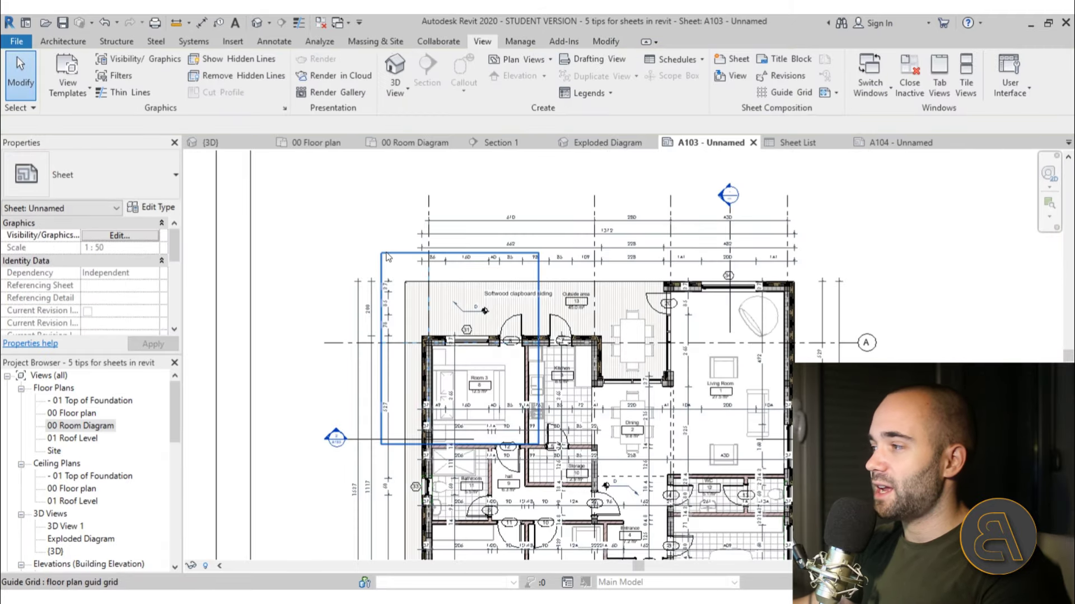
click(387, 257)
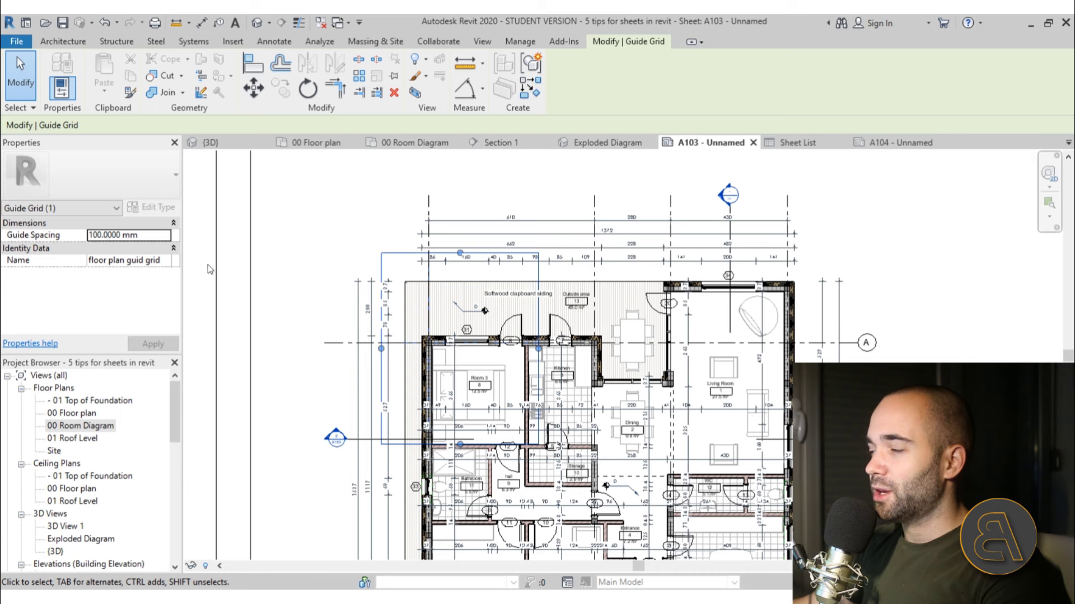
key(Escape)
scroll(297, 283, down, 5)
click(286, 284)
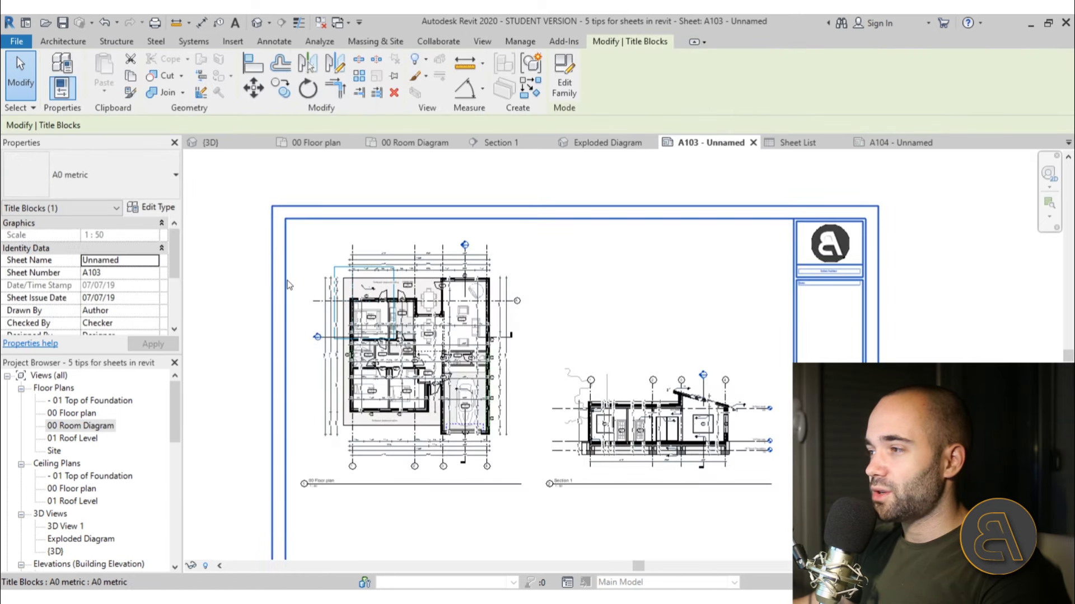
scroll(114, 272, down, 3)
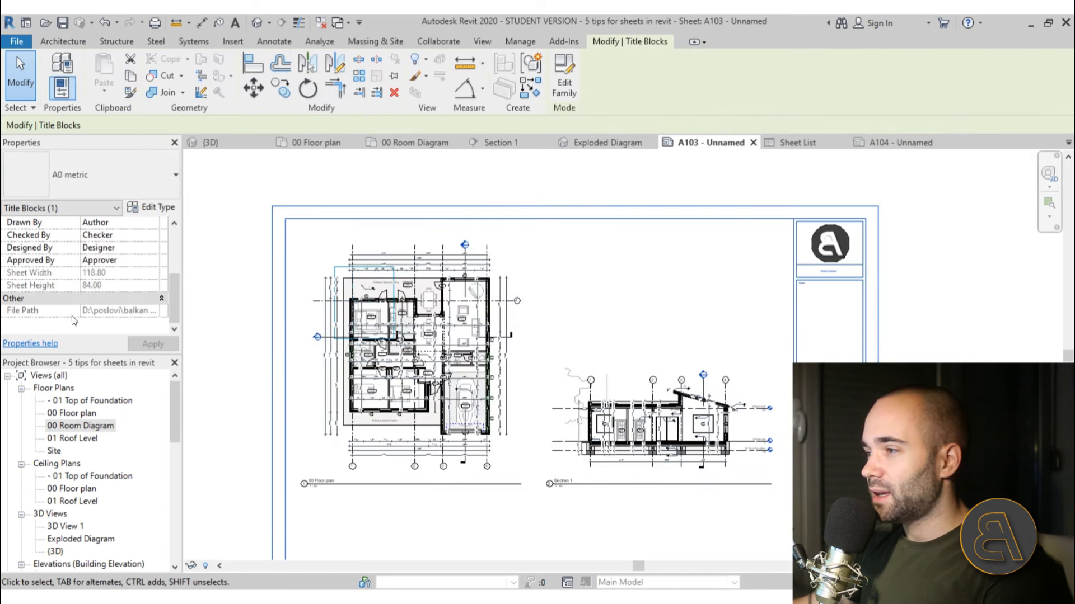
key(Escape)
scroll(128, 278, up, 3)
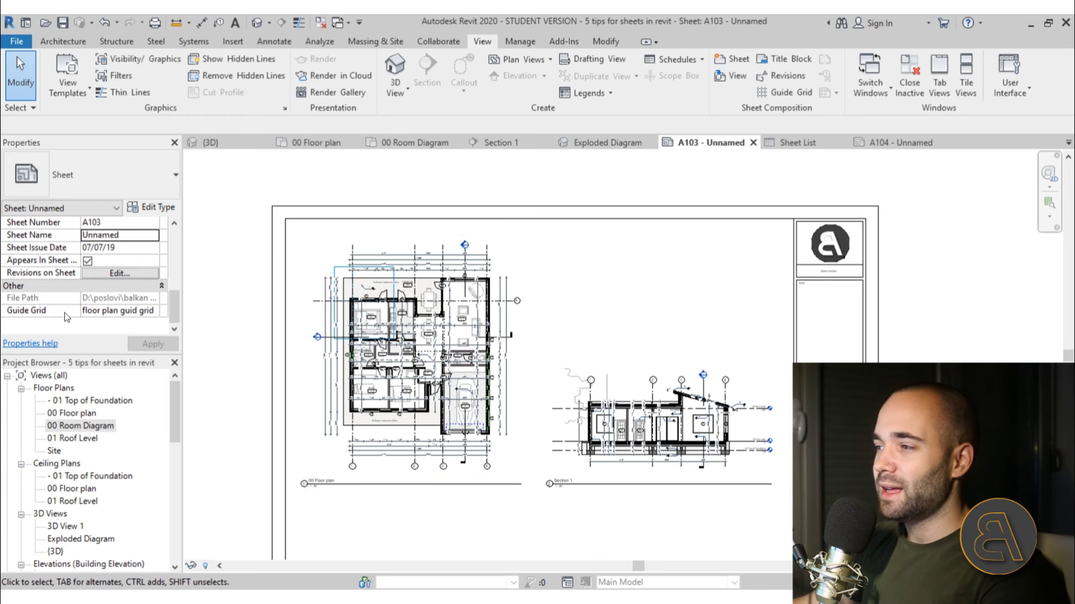
Step: Assign the floor plan guid grid to sheet A103
click(154, 312)
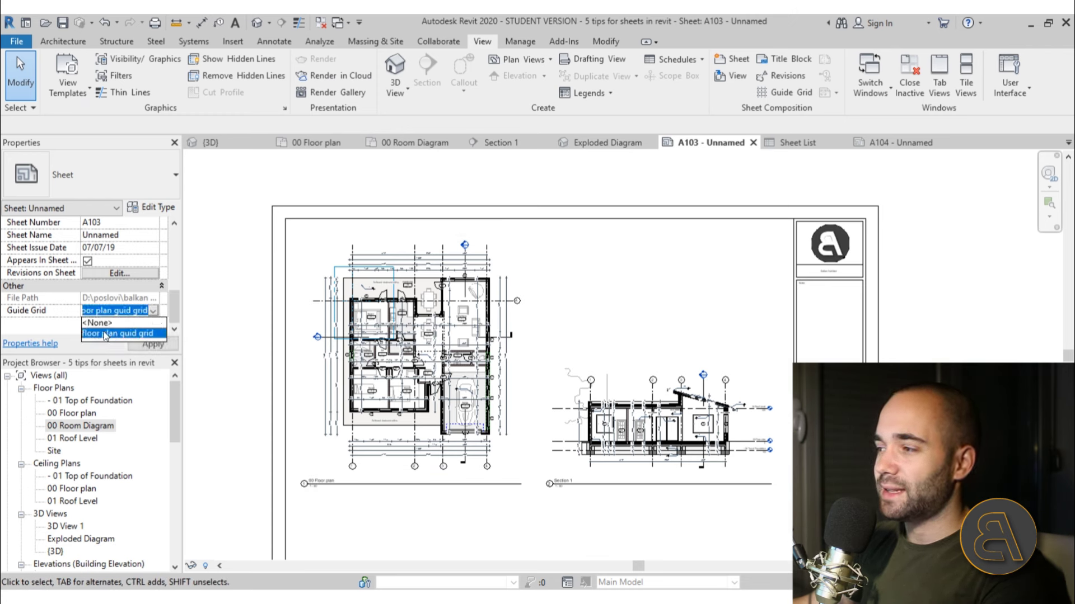
click(102, 334)
click(151, 312)
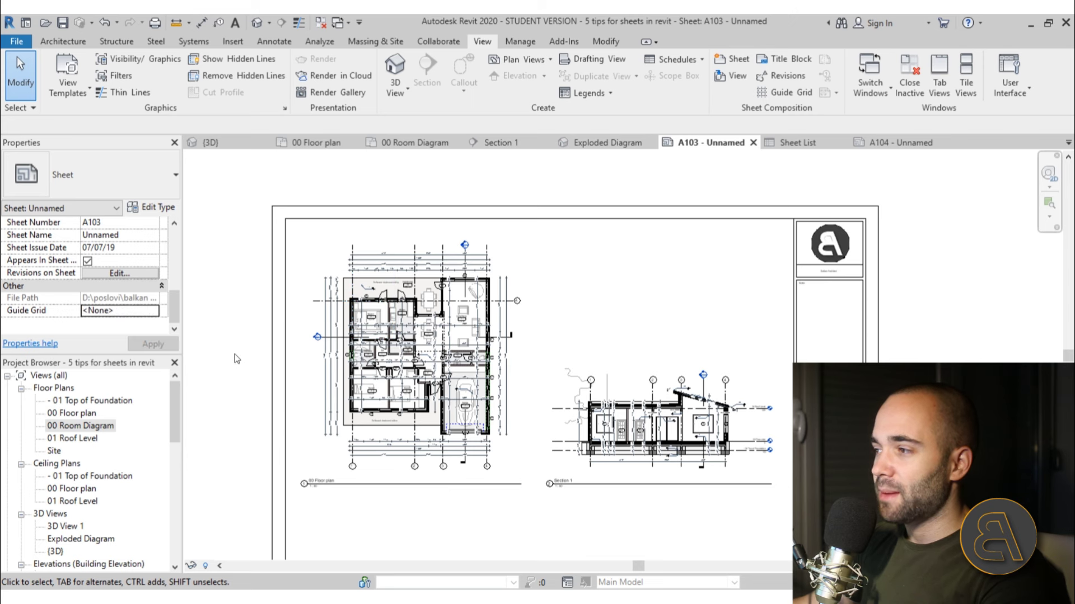
click(153, 311)
click(129, 334)
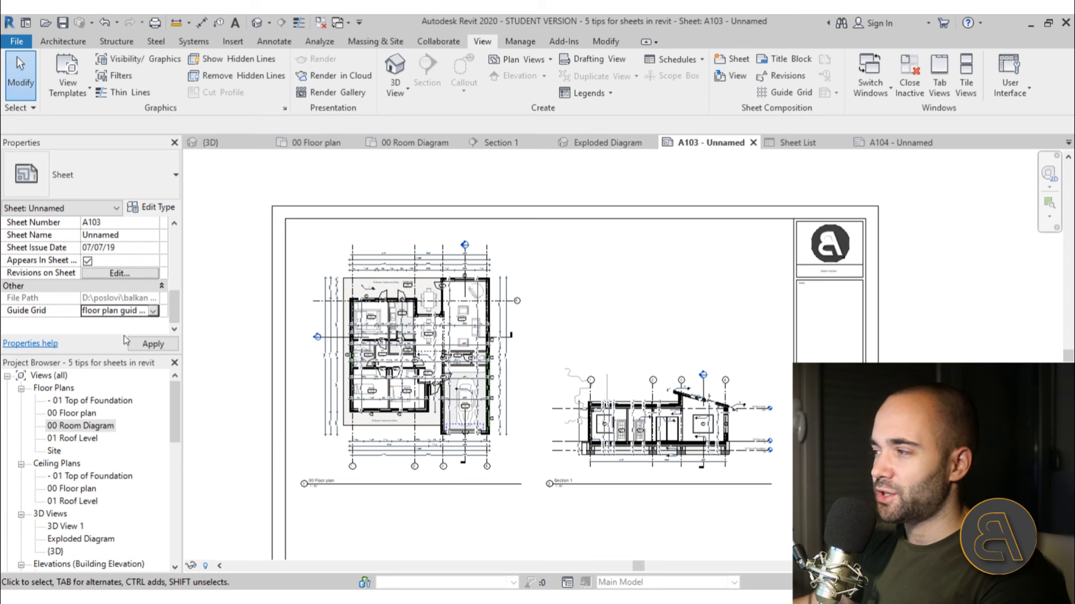
scroll(392, 291, up, 6)
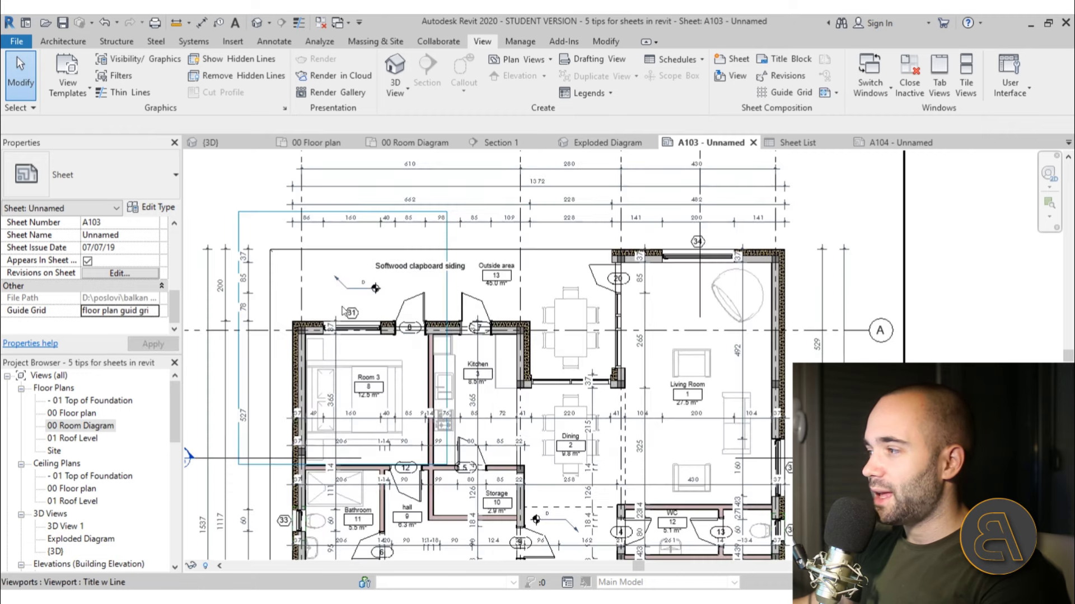
scroll(394, 291, down, 3)
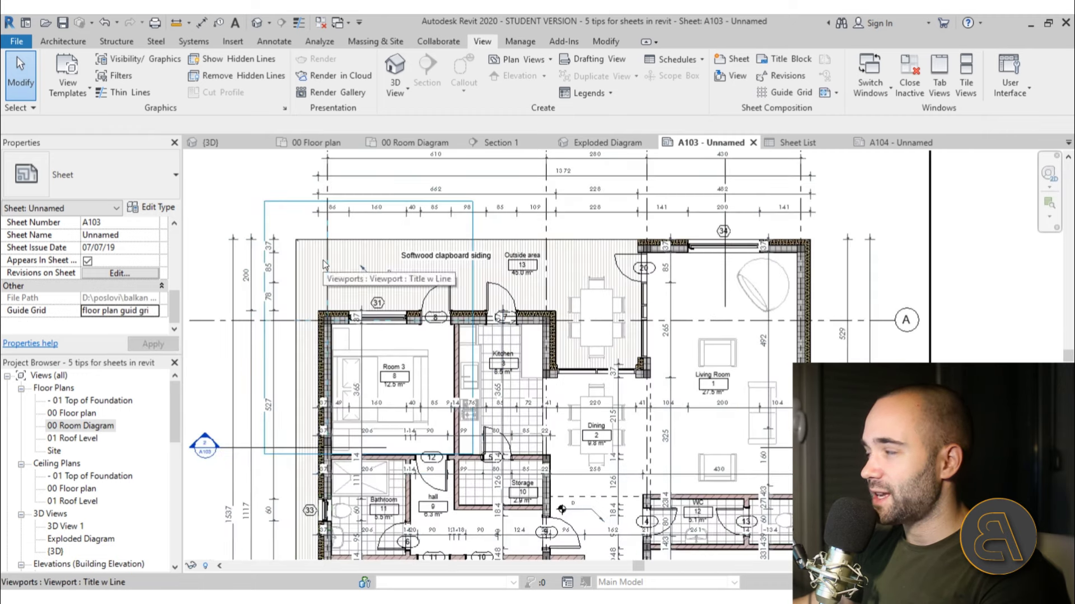
Step: Switch to sheet A104 and assign it the floor plan guid grid
click(894, 145)
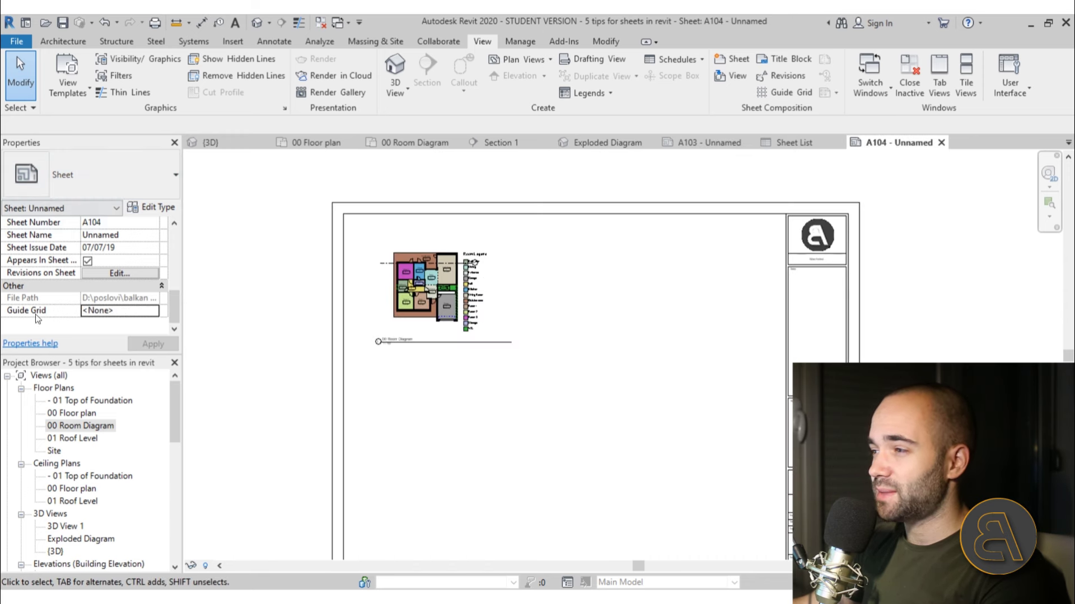
click(146, 312)
click(162, 311)
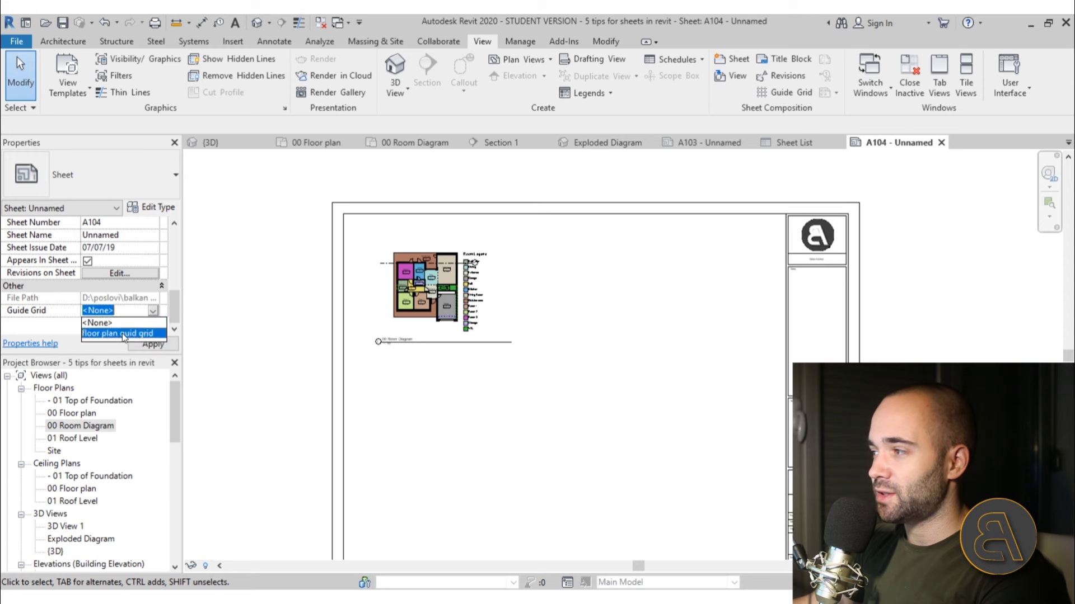
click(127, 331)
Step: Move the room diagram viewport so its corner snaps onto a guide grid intersection
scroll(420, 301, up, 4)
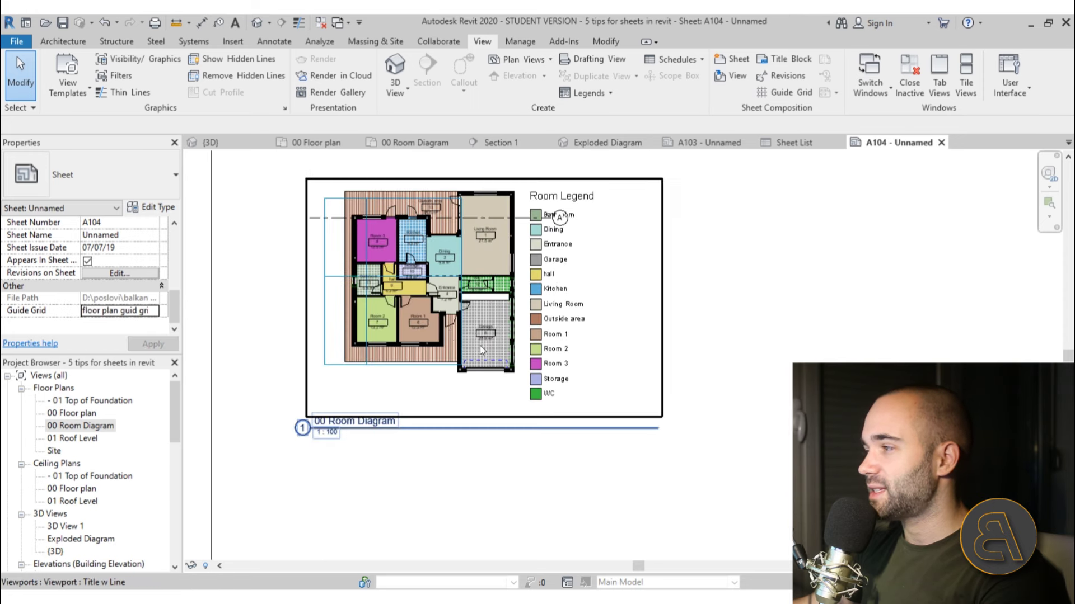
drag(507, 371, 562, 415)
scroll(399, 297, up, 3)
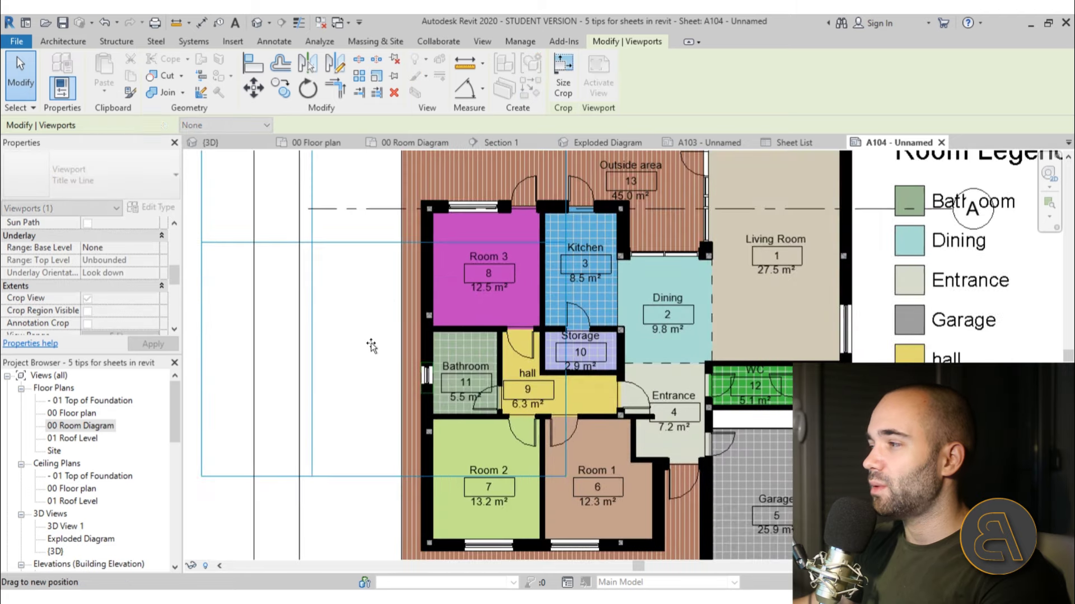
click(242, 90)
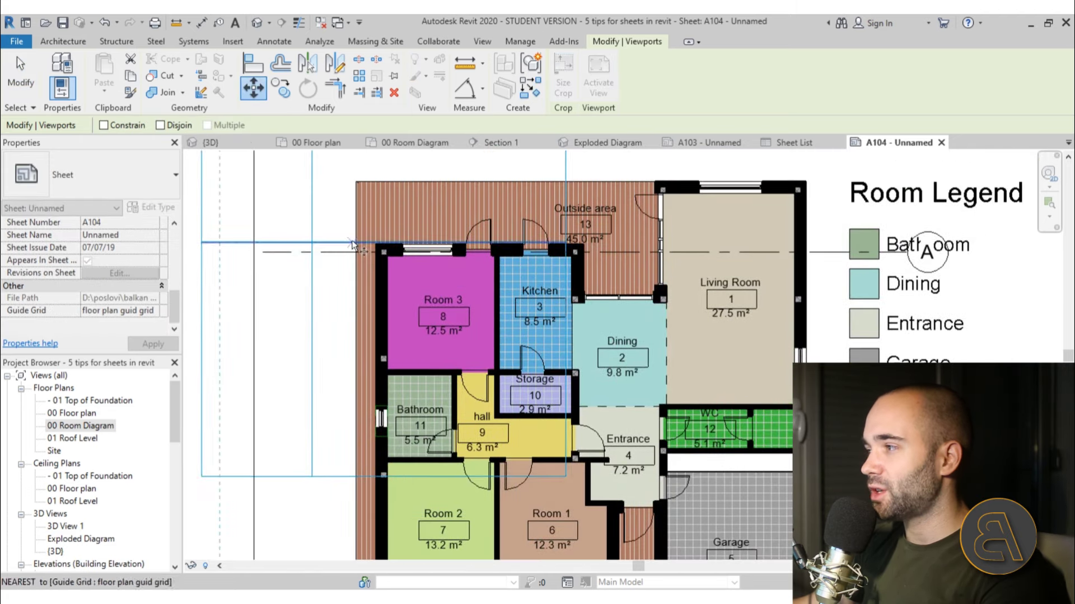
scroll(385, 256, up, 5)
click(374, 239)
scroll(374, 240, down, 5)
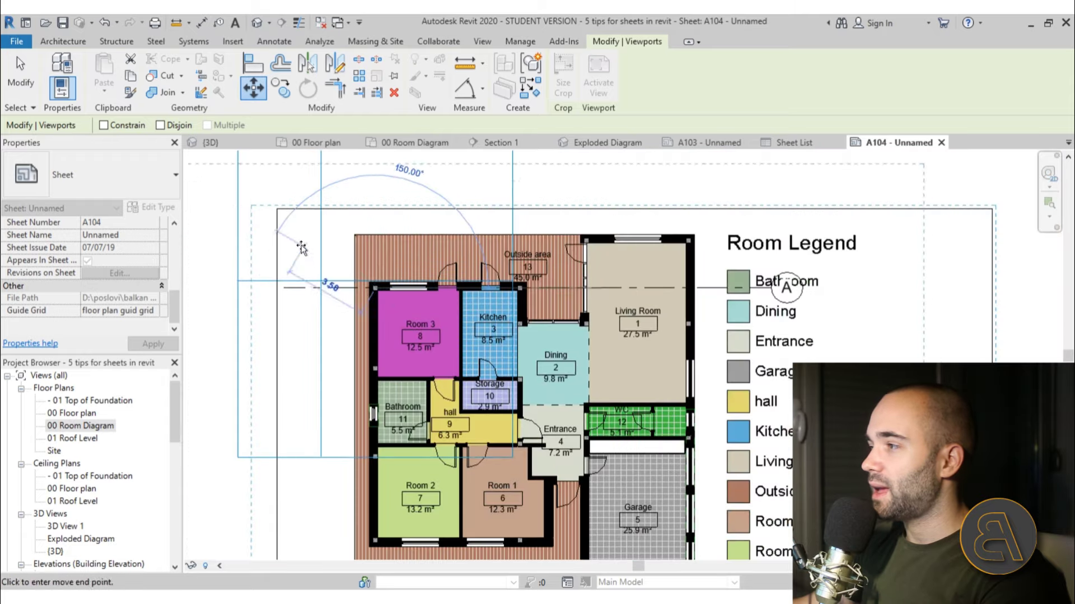
click(320, 282)
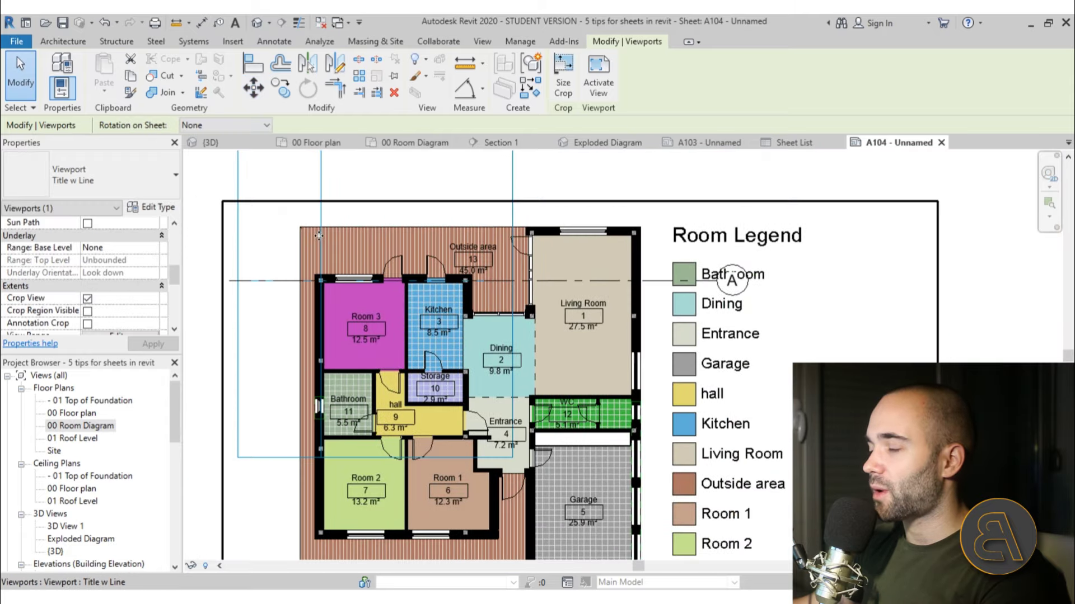
key(Escape)
Step: Set sheet A104's guide grid back to <None>
scroll(484, 306, down, 8)
scroll(435, 278, up, 2)
click(156, 307)
click(139, 323)
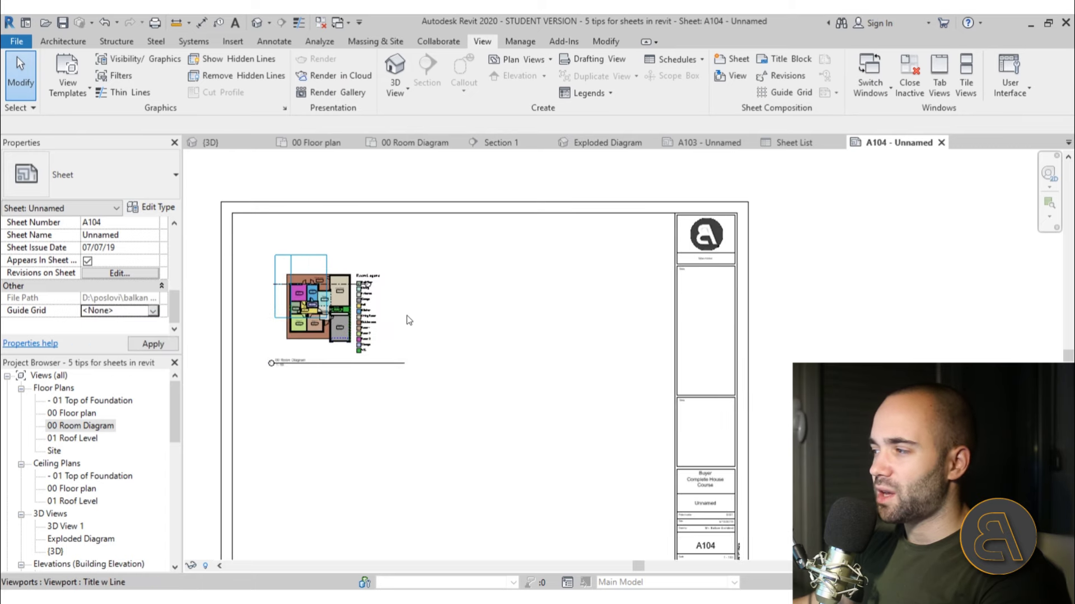
Step: Set sheet A103's guide grid to <None>
click(716, 143)
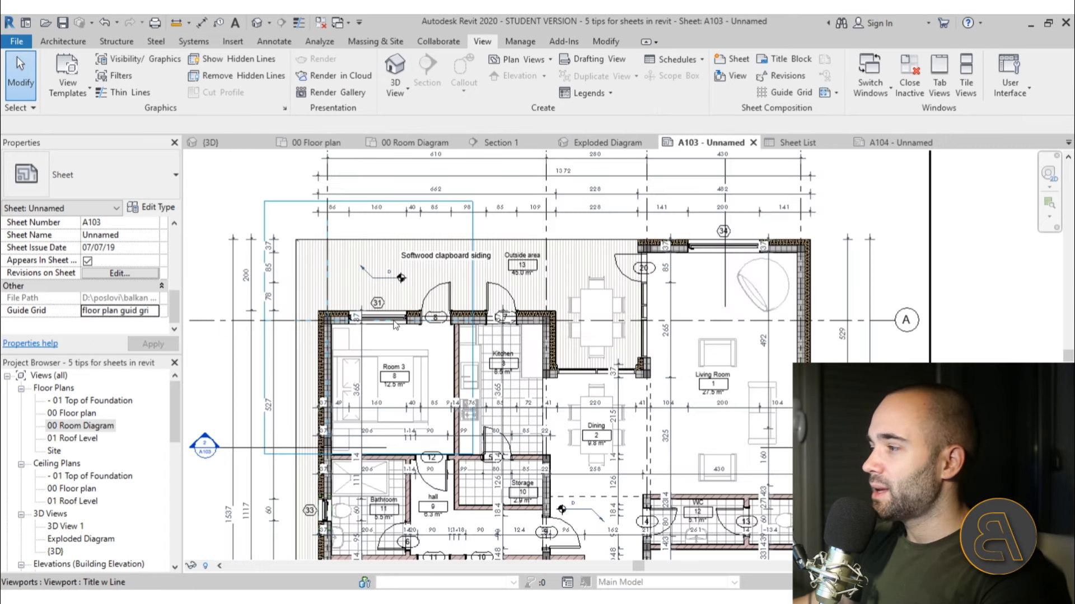
click(136, 324)
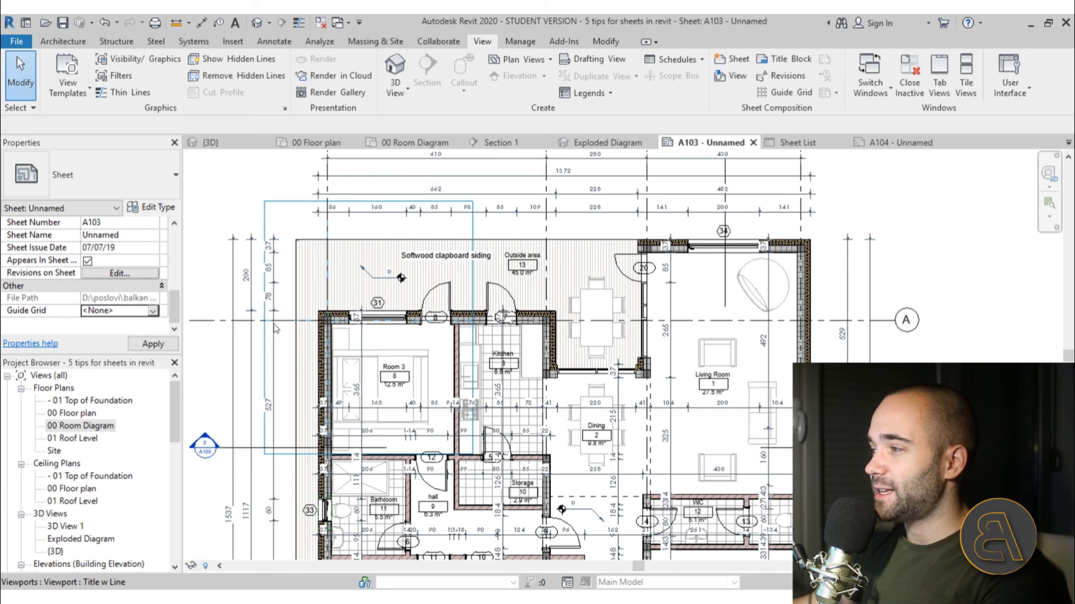
scroll(416, 371, down, 6)
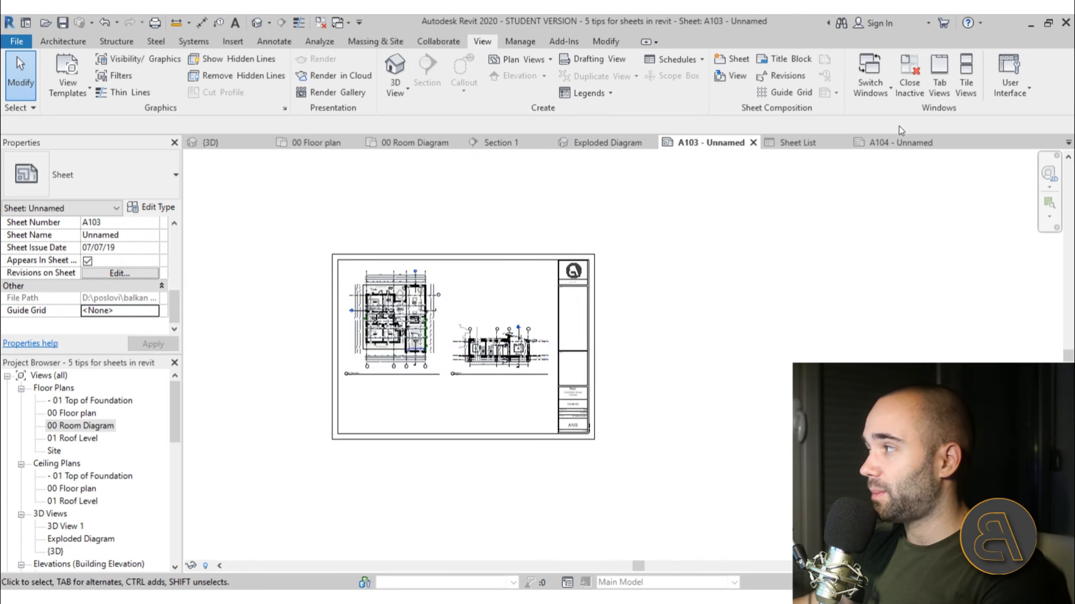
Step: Return to sheet A104 and scroll the Project Browser down to Sheets
click(898, 143)
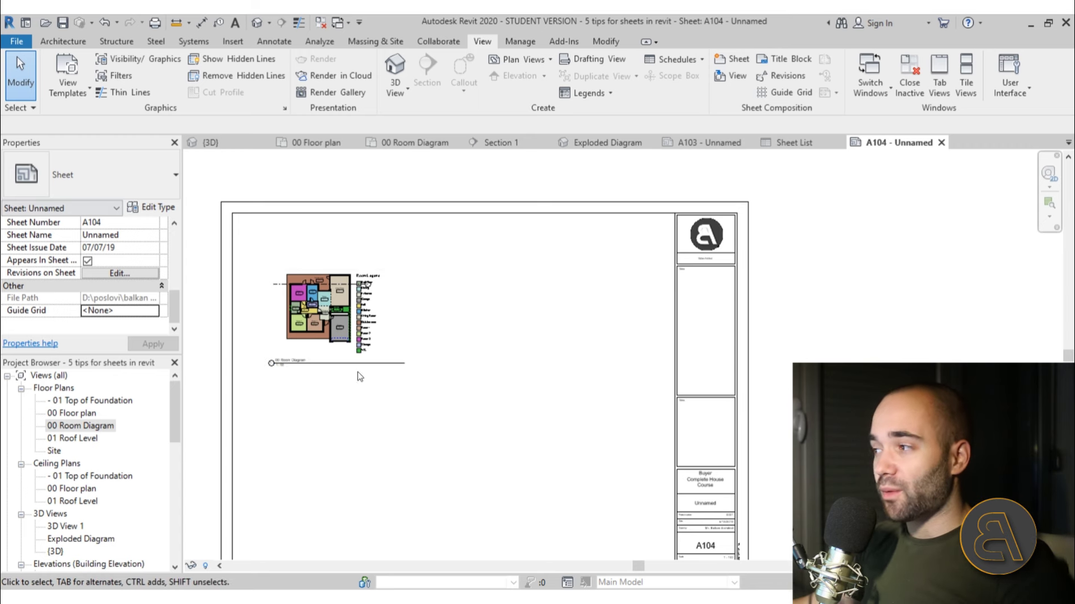
scroll(473, 313, down, 3)
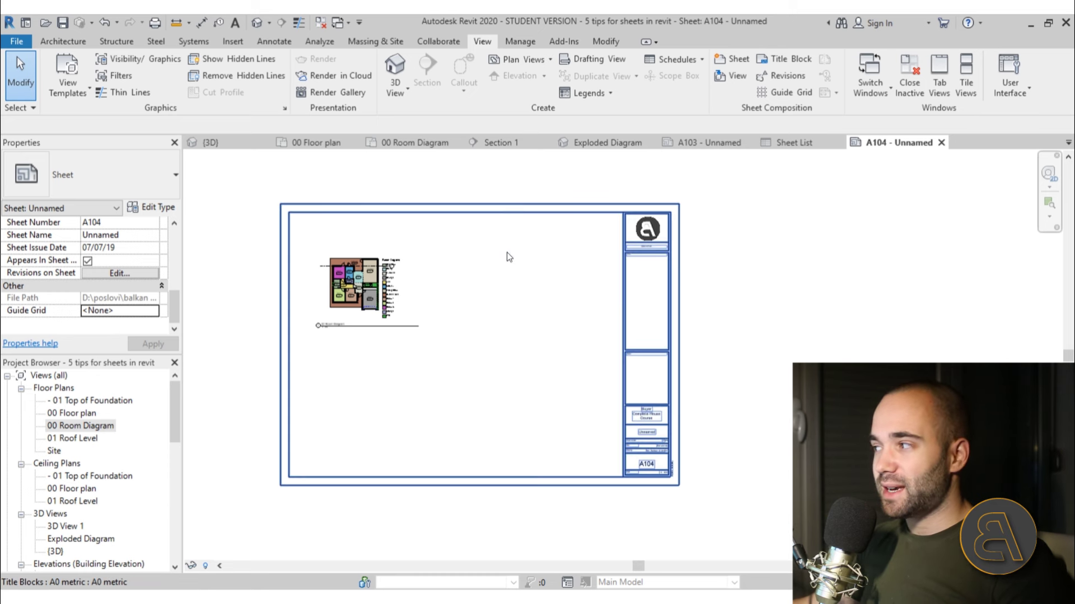
scroll(103, 447, down, 2)
scroll(102, 443, down, 5)
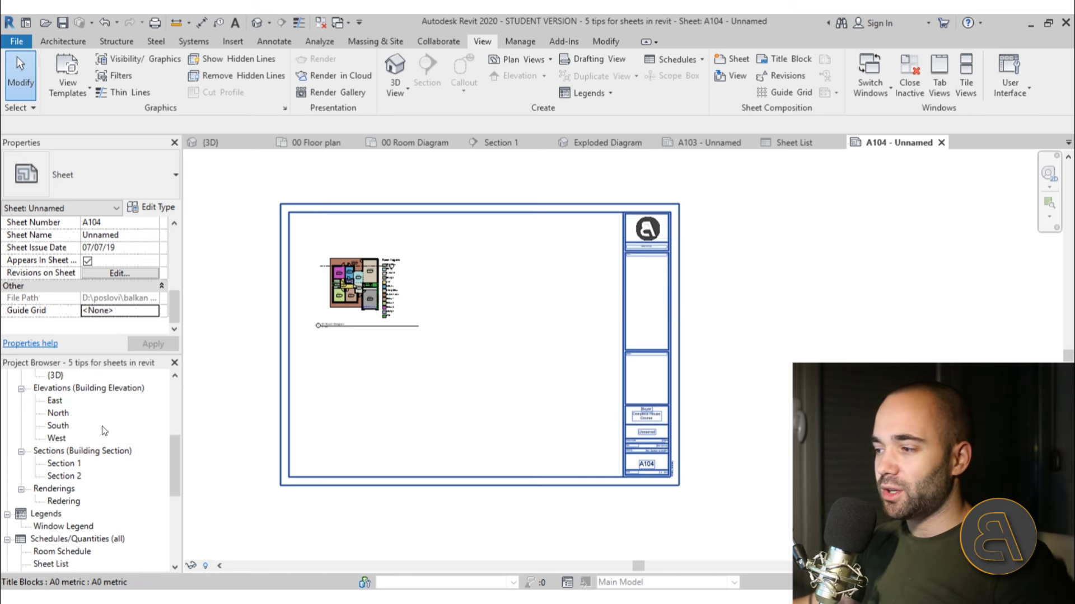
scroll(98, 456, down, 2)
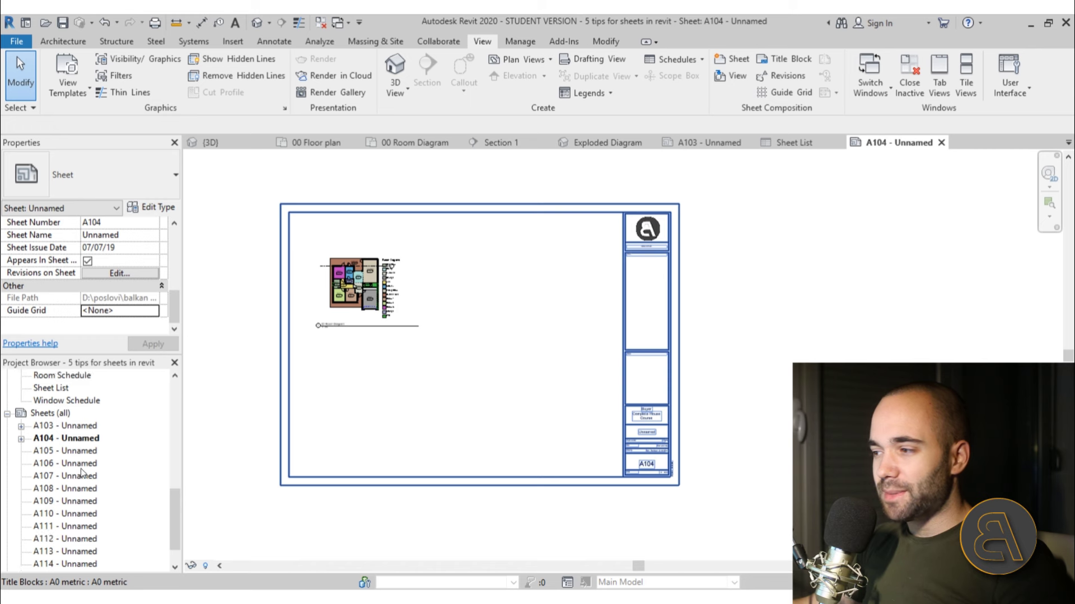
Step: Start a new sheet from Sheets (all) and choose to load another title block
right_click(43, 414)
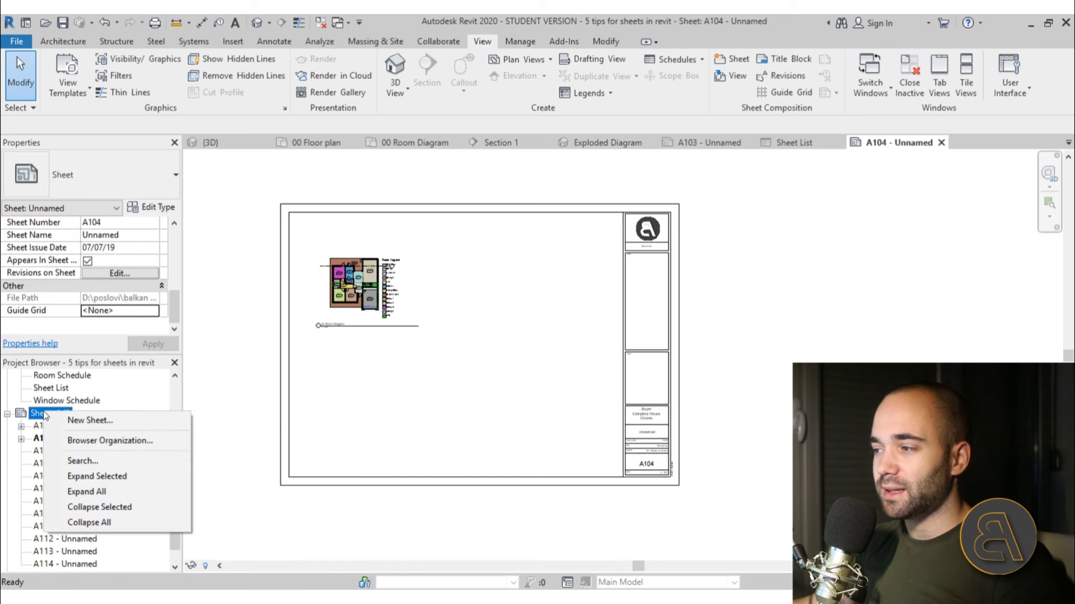
click(64, 424)
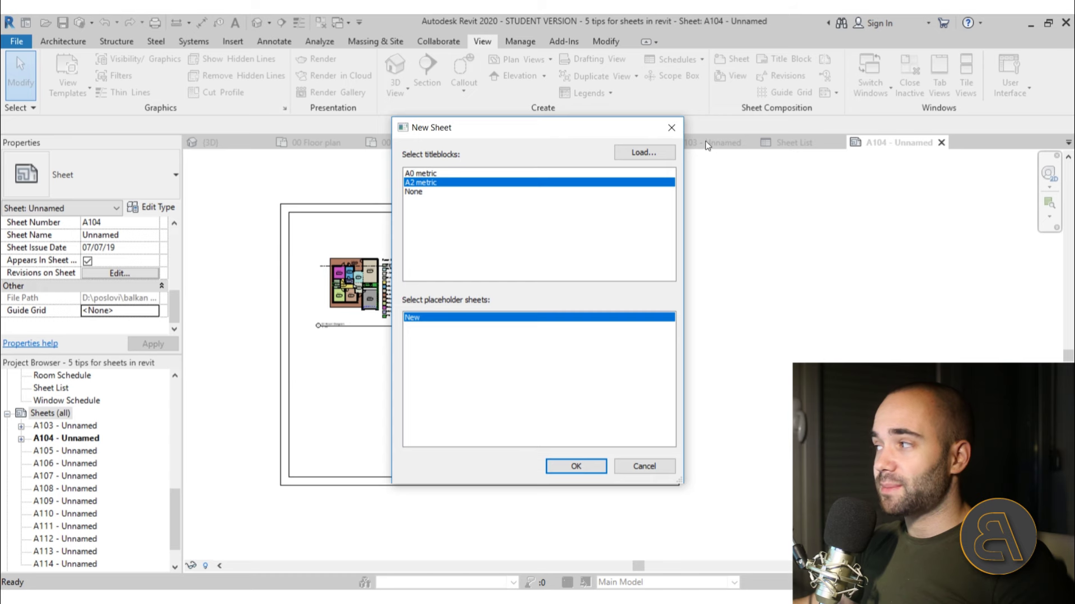
click(654, 153)
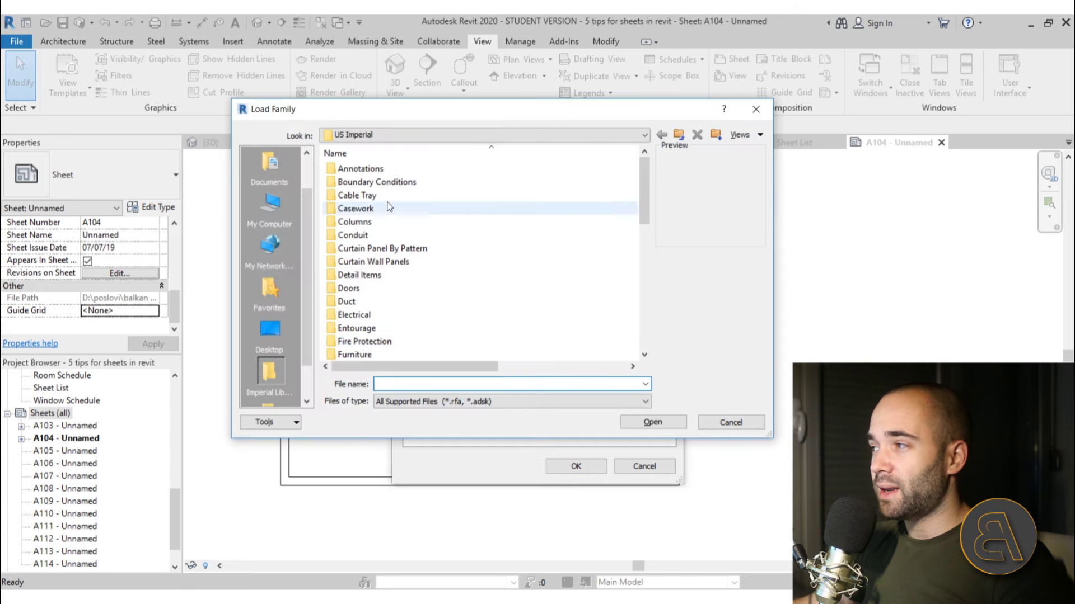
Step: Browse into the imperial Titleblocks folder, then back up to the Libraries folder
scroll(377, 226, down, 8)
scroll(377, 226, down, 2)
scroll(376, 235, up, 7)
scroll(376, 247, down, 8)
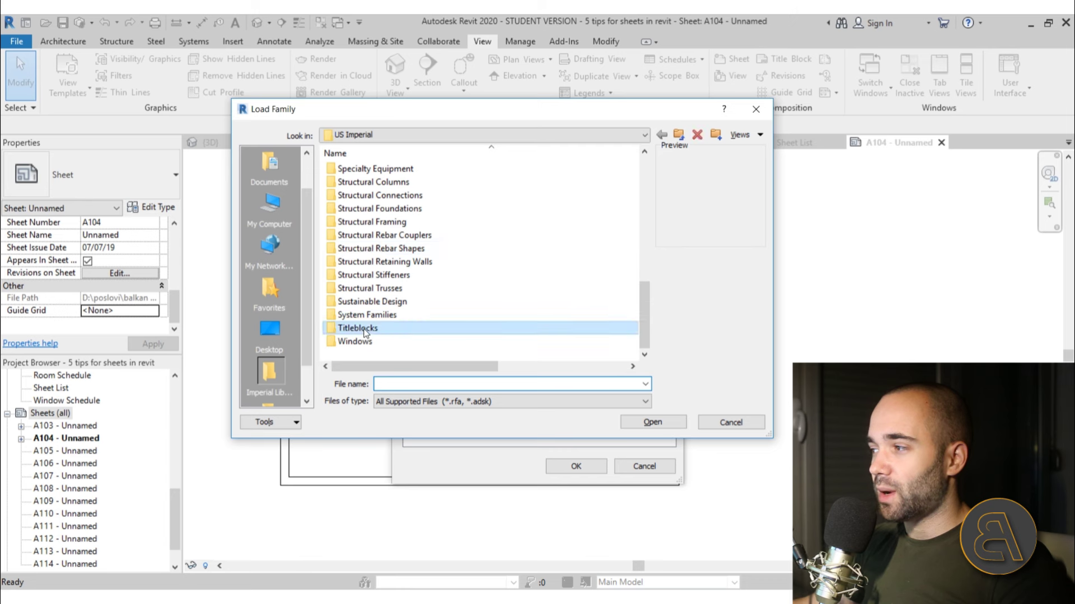
double_click(361, 328)
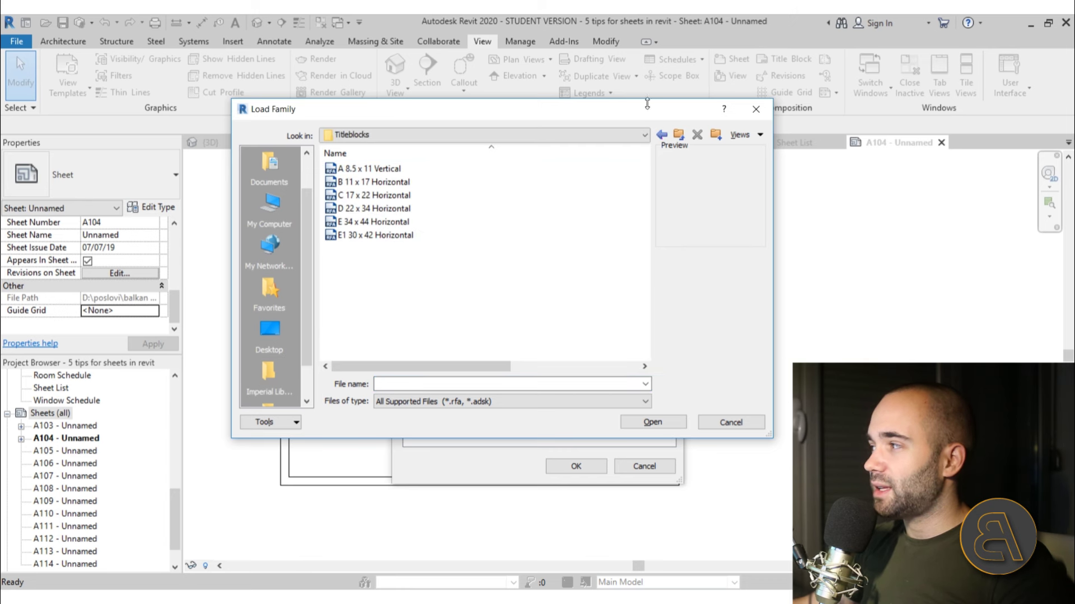
click(681, 136)
click(681, 136)
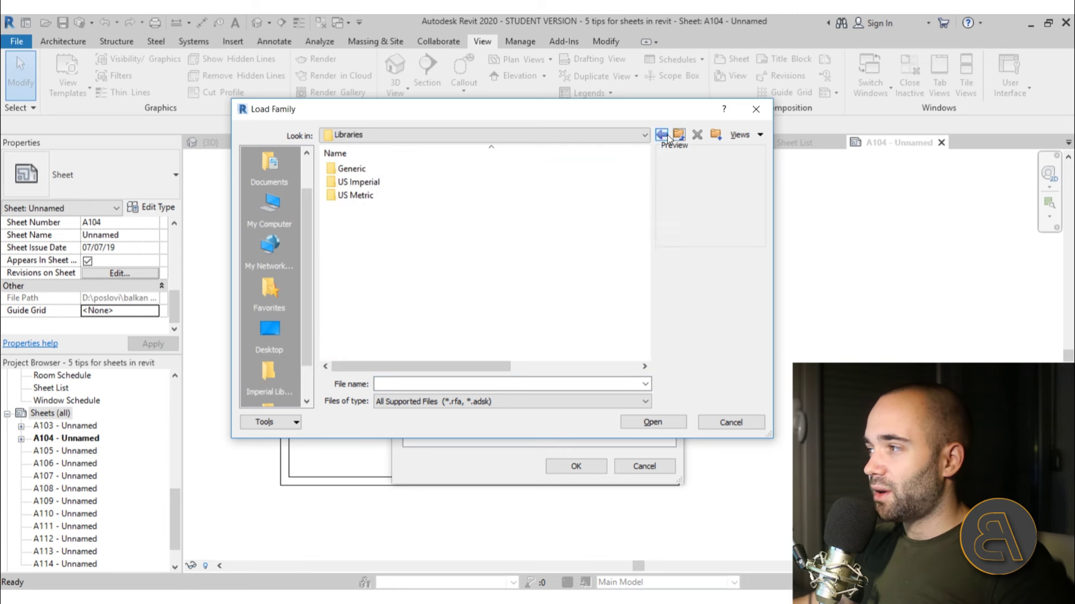
Step: In US Metric > Titleblocks, preview A0 and A1 metric, then load A4 metric
double_click(381, 196)
scroll(381, 234, down, 10)
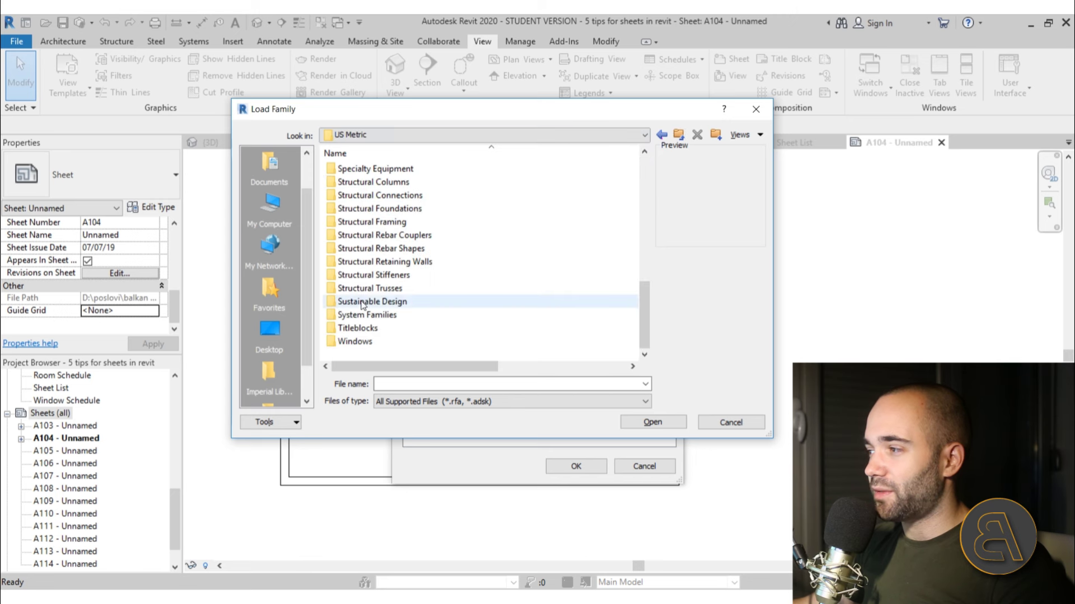
double_click(358, 329)
click(361, 169)
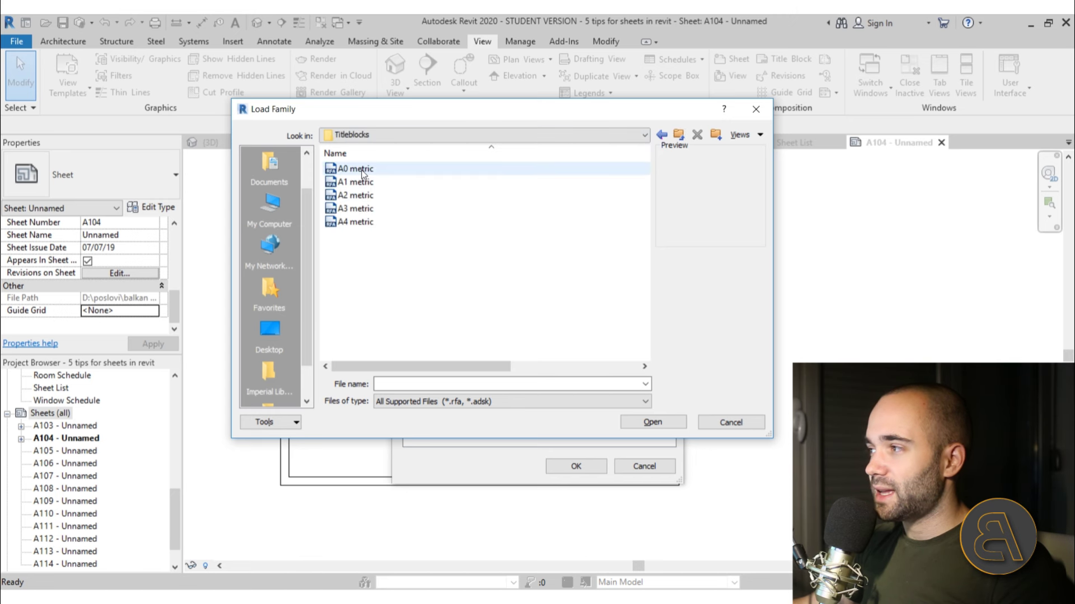
click(363, 181)
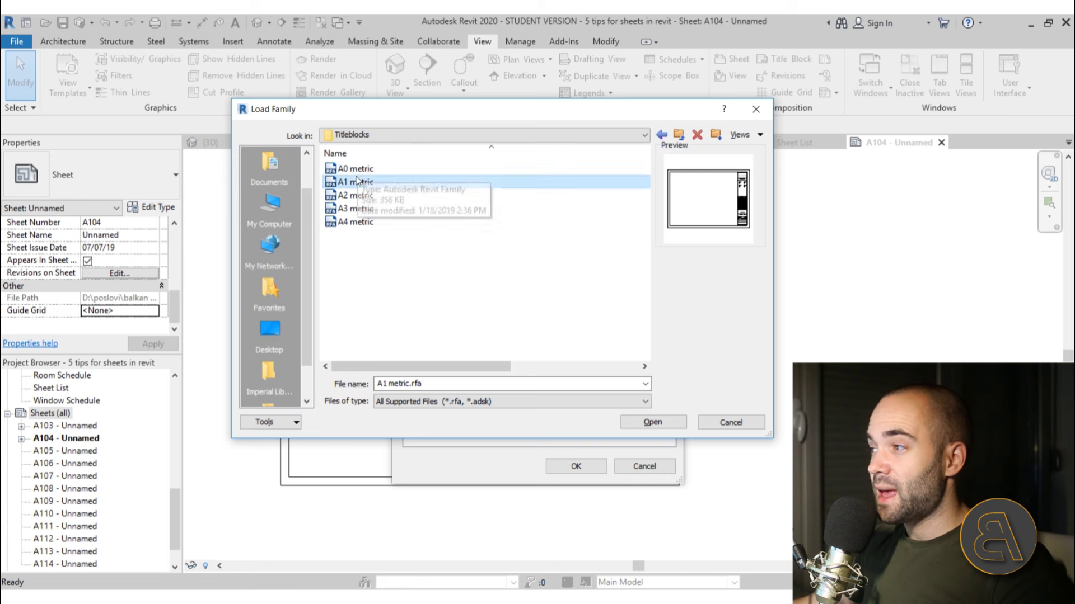
double_click(354, 223)
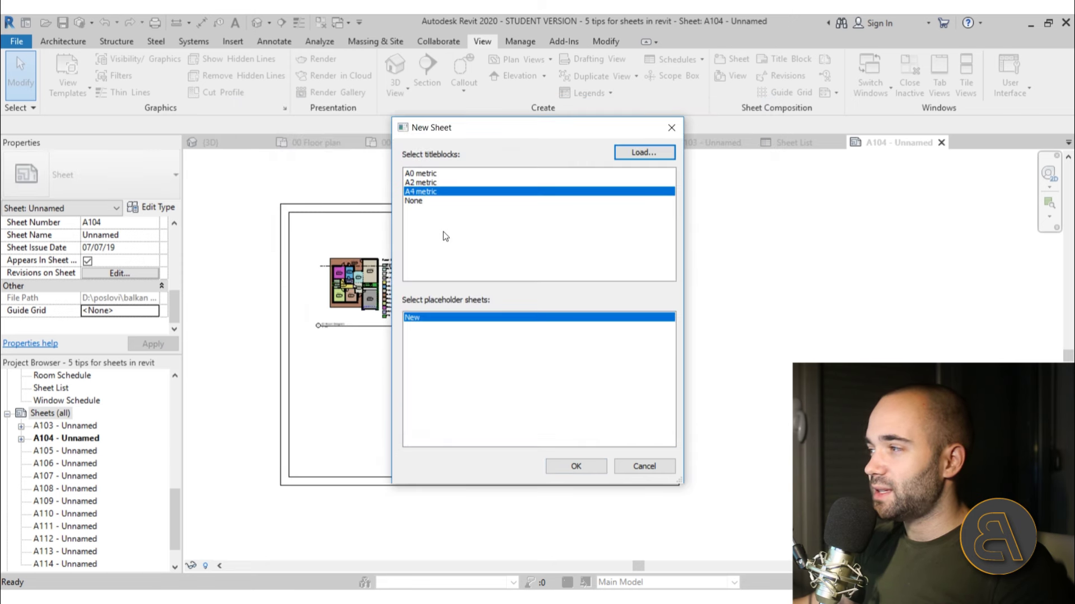
click(572, 467)
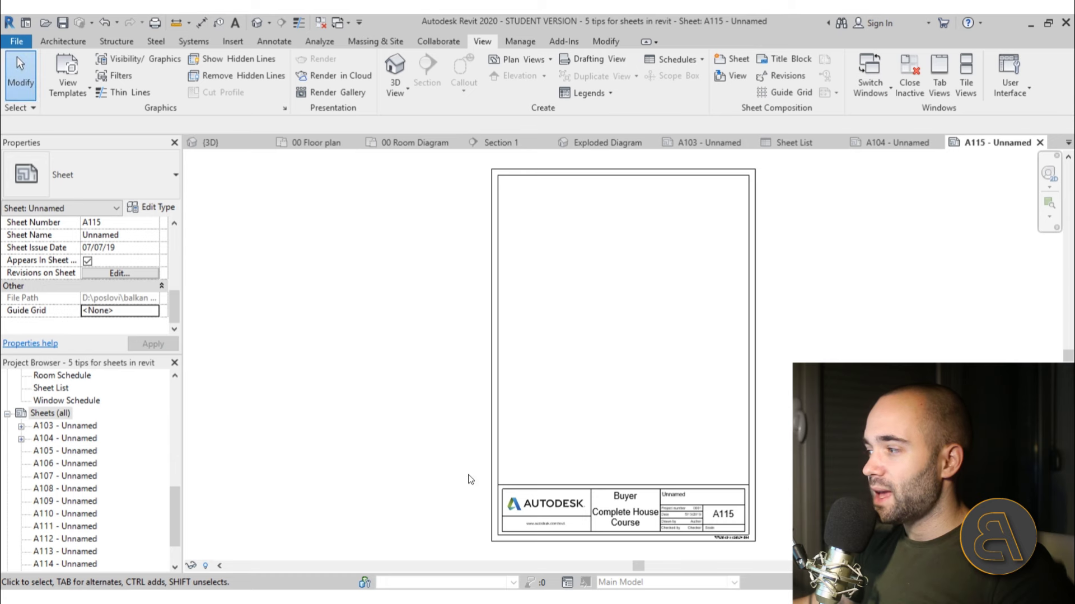
click(496, 463)
click(568, 81)
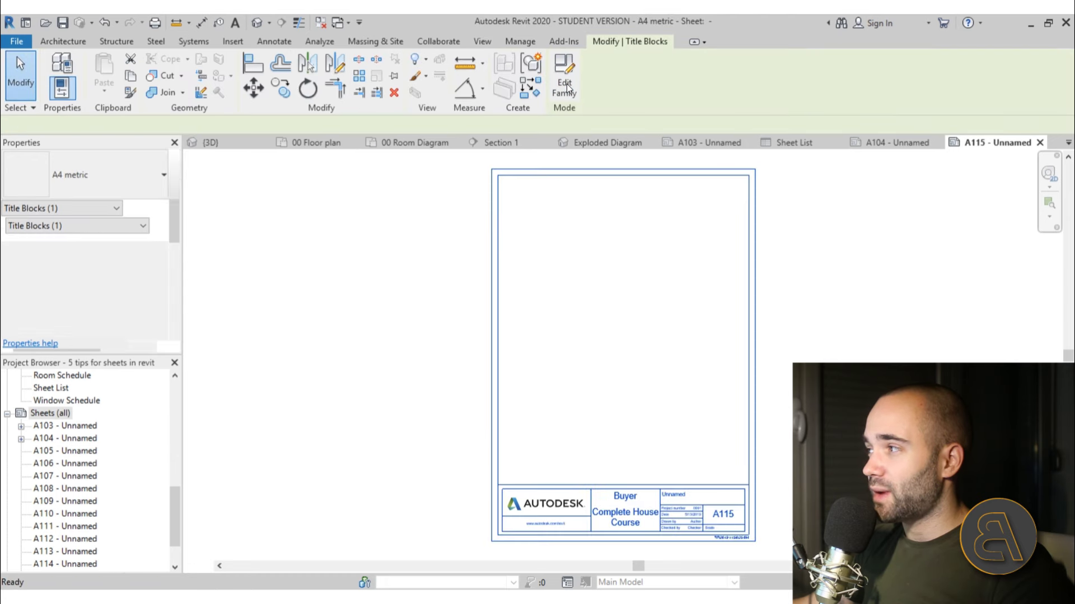
click(442, 197)
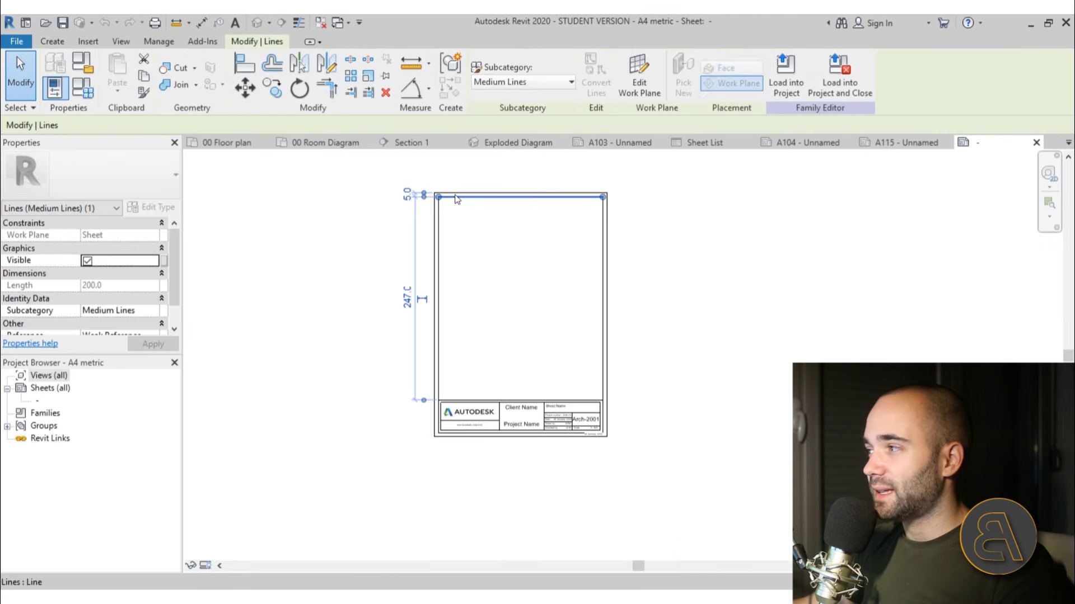
click(503, 81)
click(493, 112)
click(468, 183)
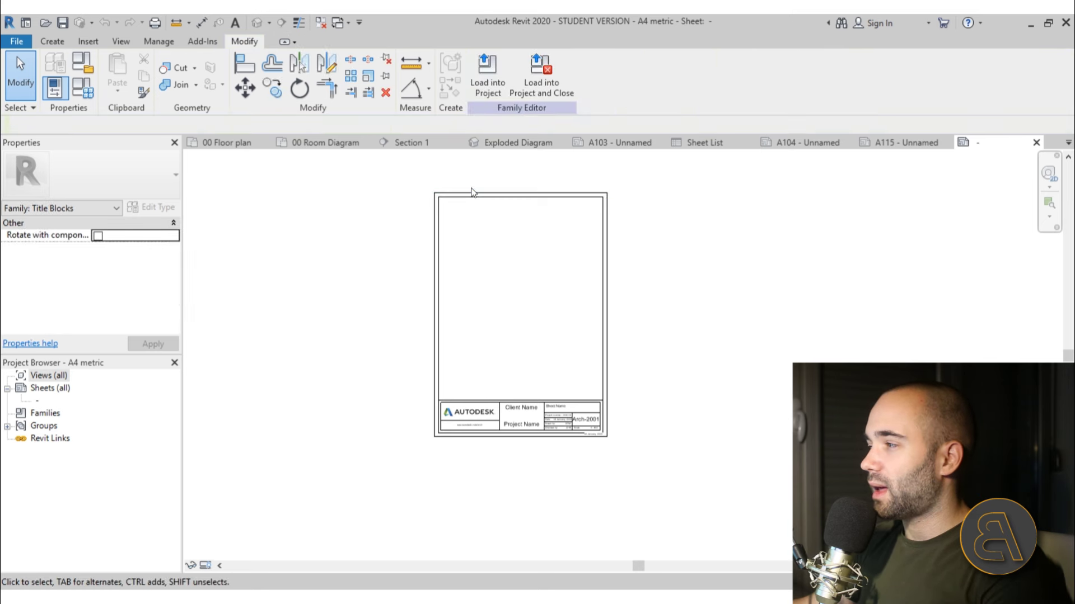
drag(471, 191, 473, 160)
drag(438, 191, 384, 247)
key(Escape)
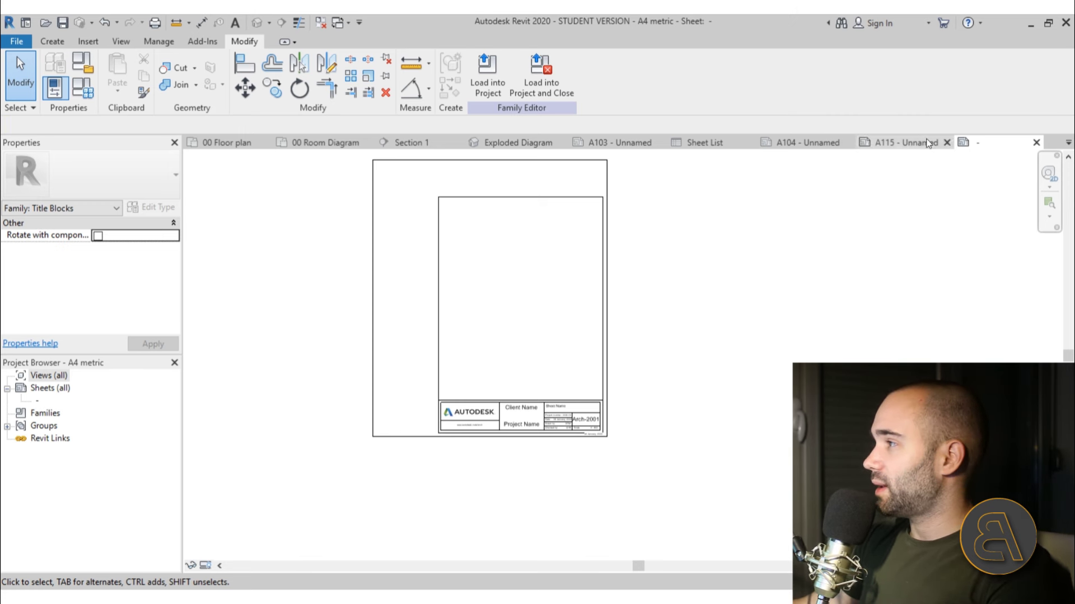
click(1036, 144)
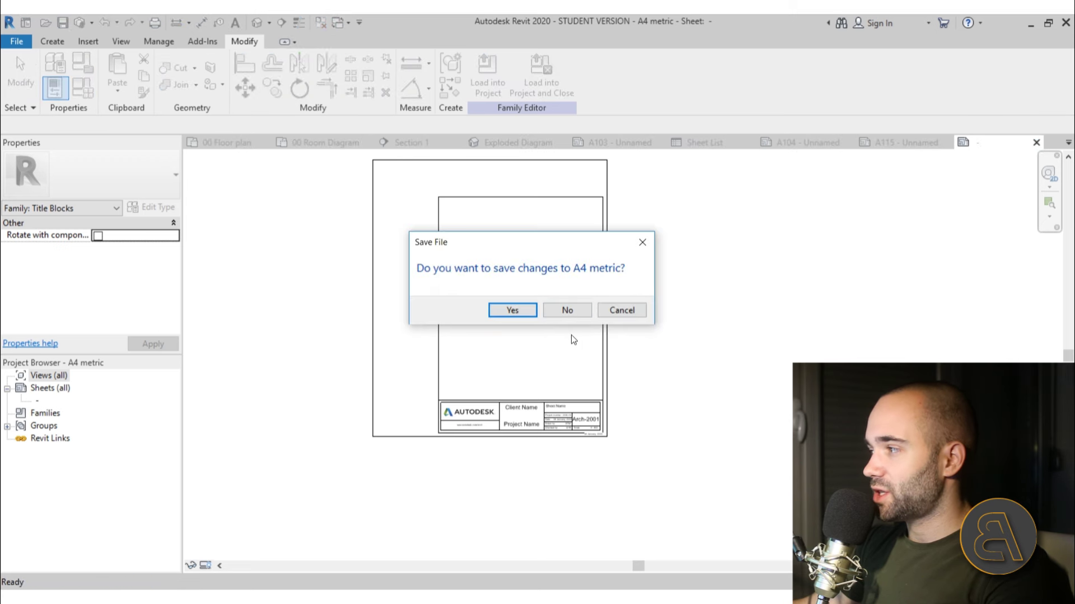
click(565, 312)
click(1007, 143)
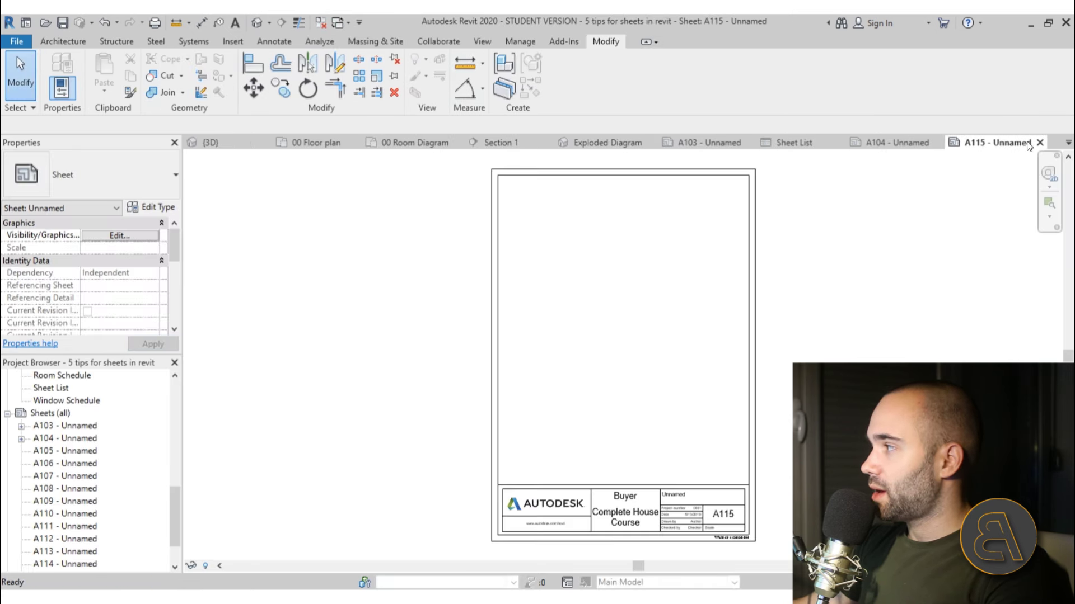
Step: Close sheet A115 and recentre the view on sheet A103
click(1039, 144)
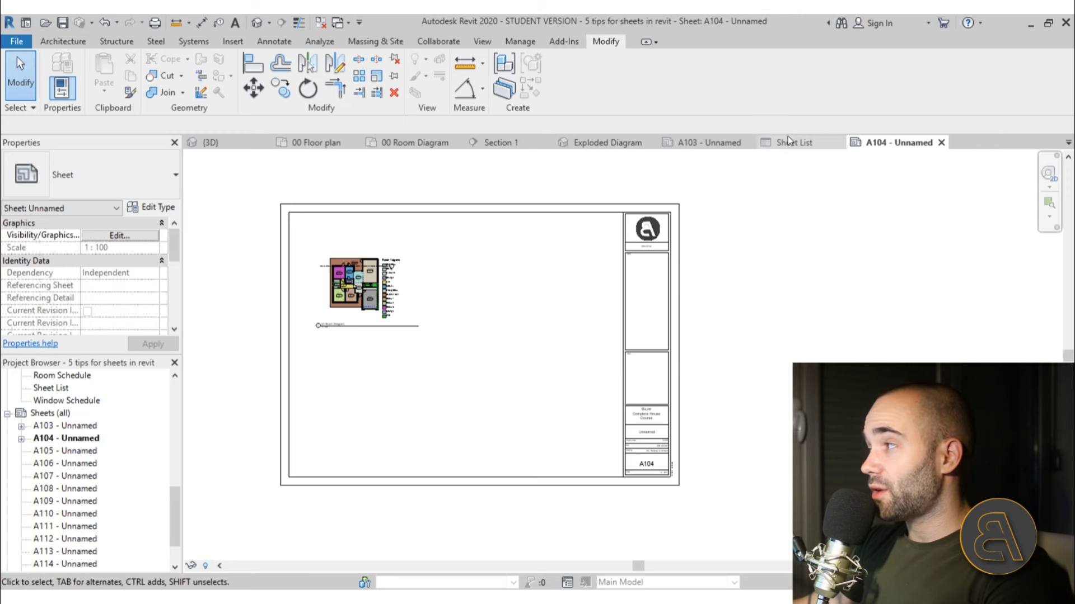
click(706, 142)
scroll(466, 358, up, 4)
scroll(466, 358, down, 3)
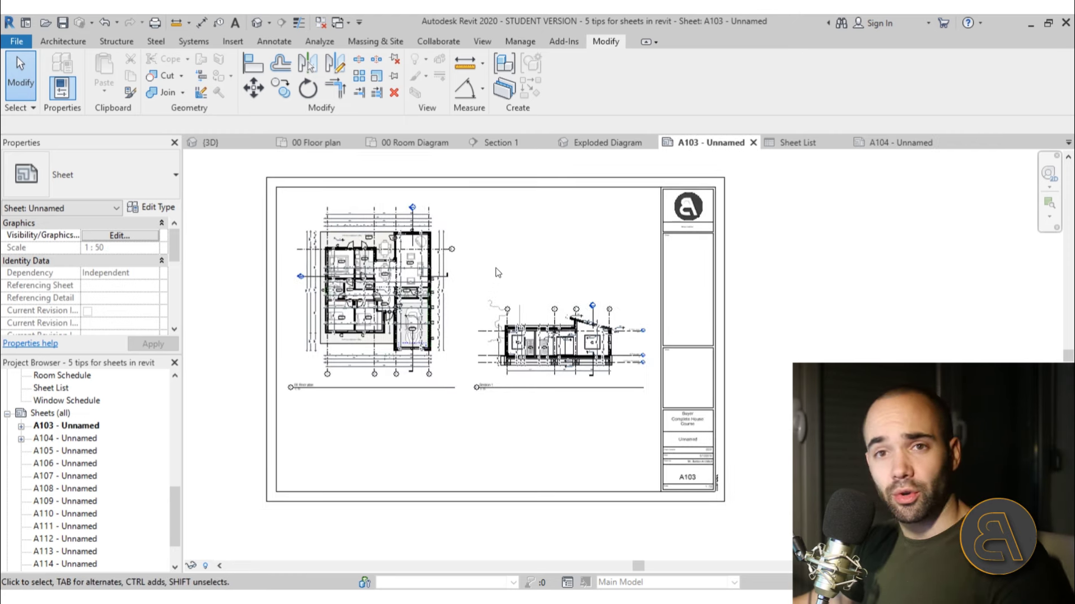
middle_drag(492, 271, 486, 267)
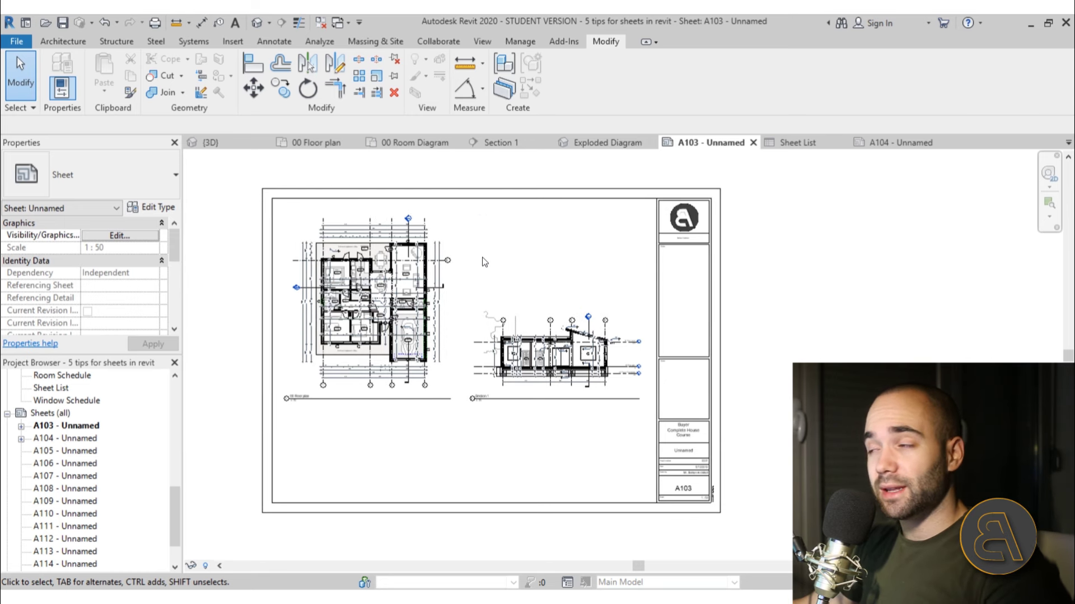
Step: Start a DWG export of sheet A103 and continue to the save dialog
click(16, 41)
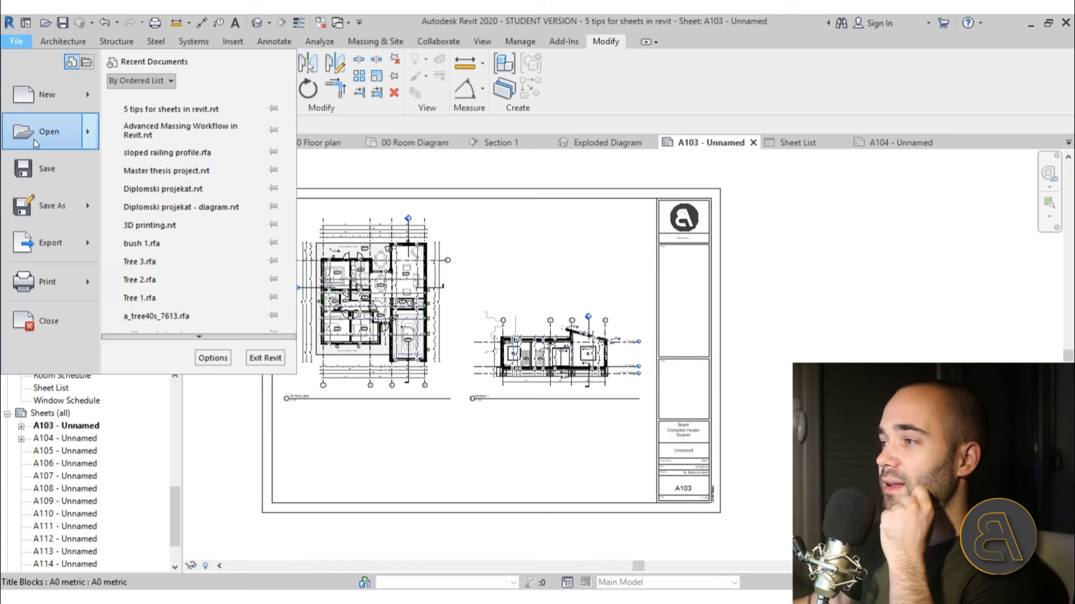
mouse_move(46, 247)
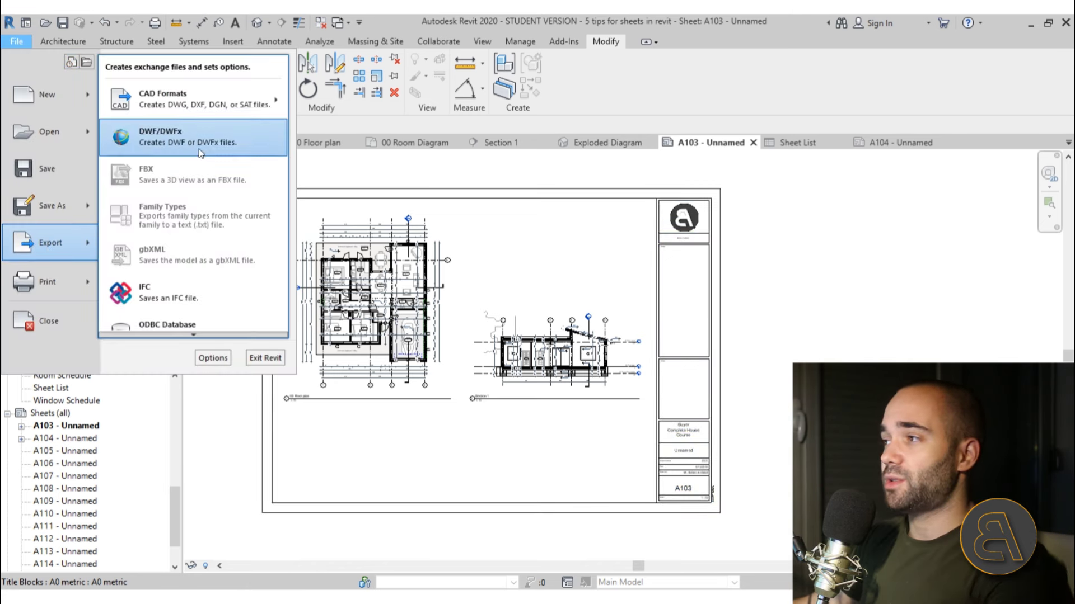
mouse_move(216, 96)
click(62, 96)
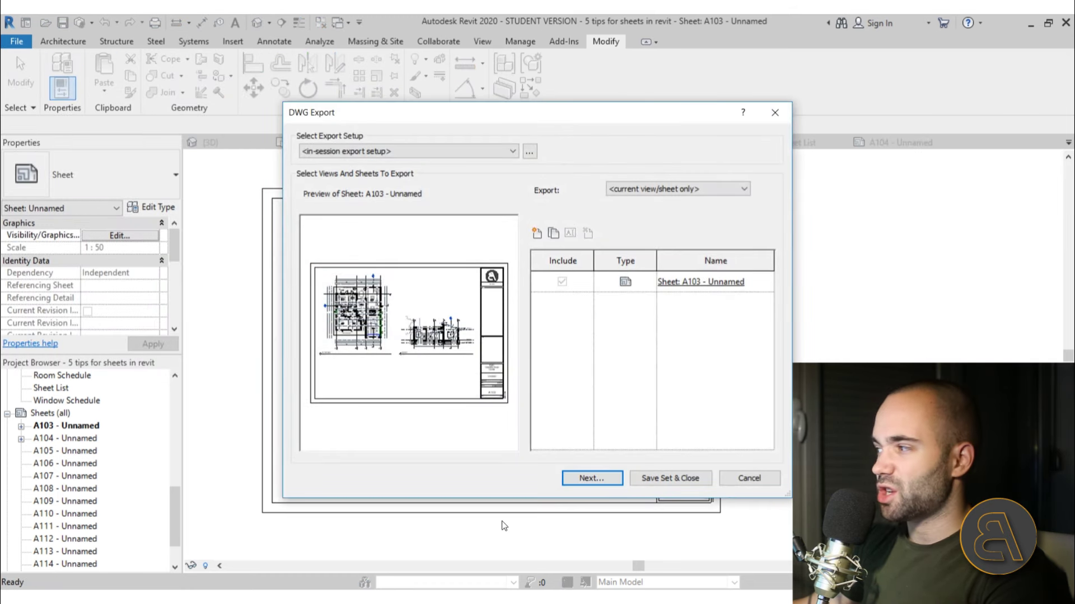
click(590, 479)
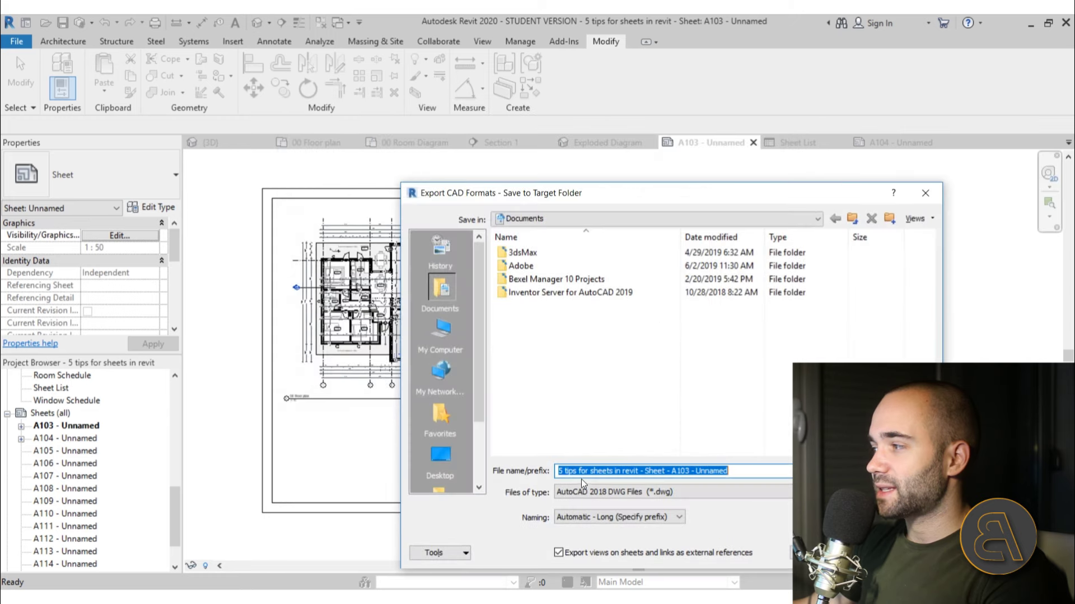
Step: Pick AutoCAD 2007 DWG and the Desktop folder, then cancel saving
drag(547, 193, 344, 88)
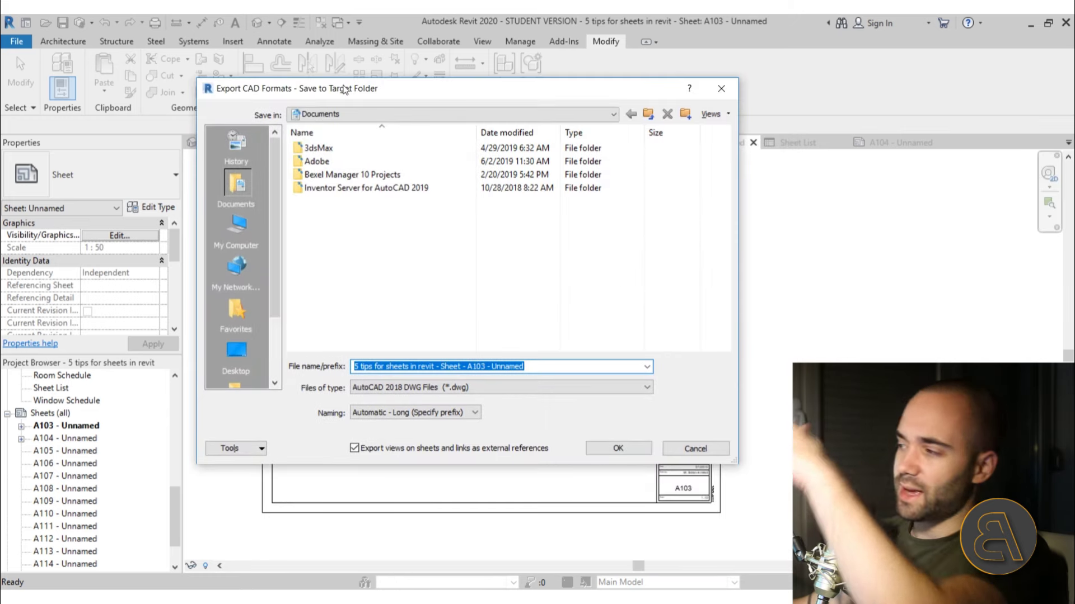
click(402, 394)
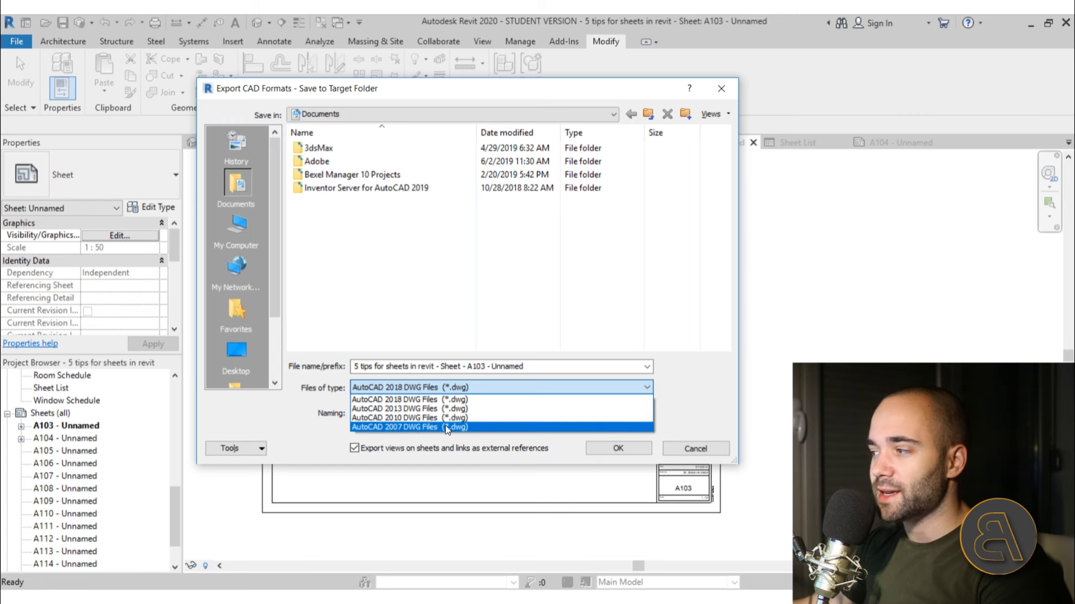
click(407, 428)
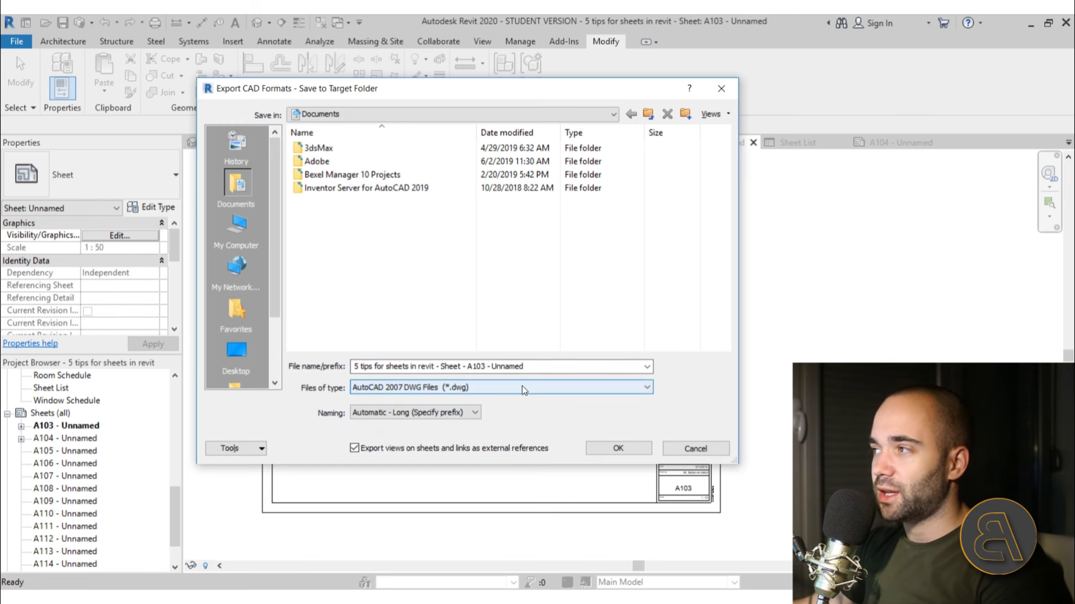
click(236, 351)
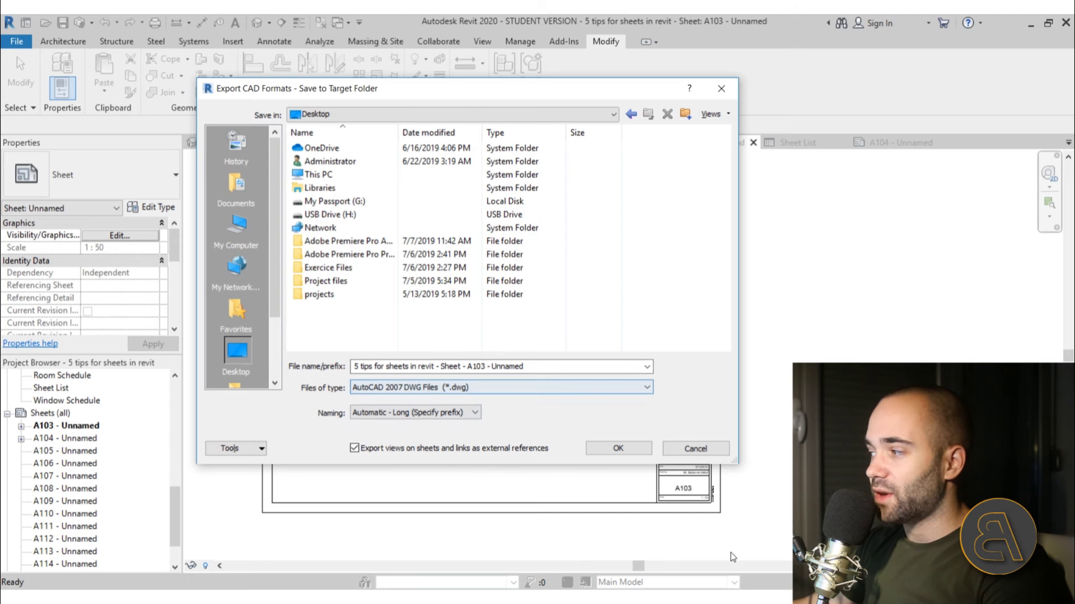
click(695, 449)
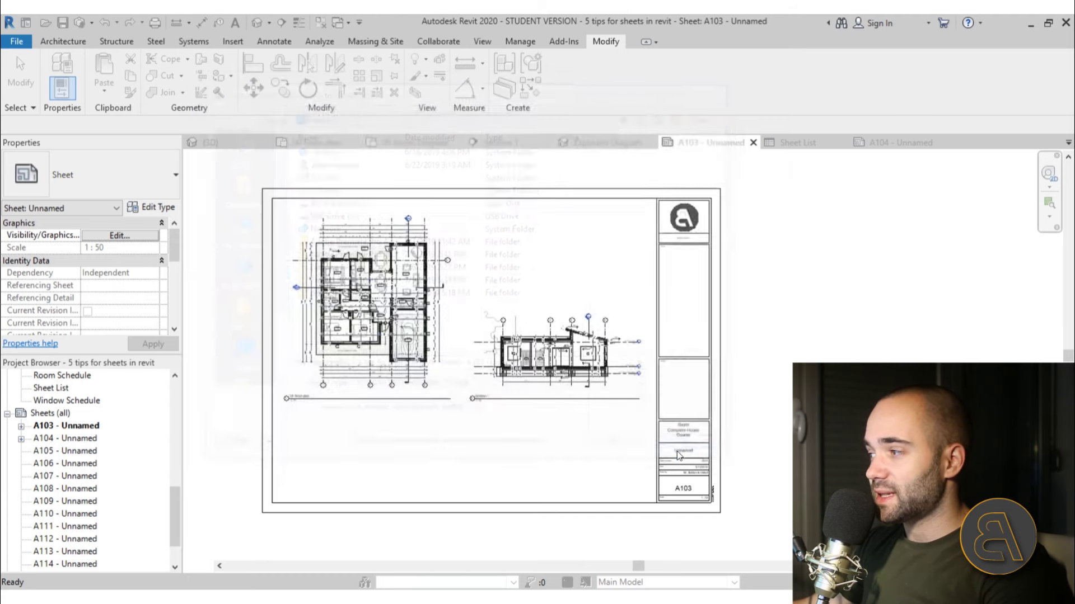
Step: Close the DWG export and open the Print dialog for sheet A103
click(739, 478)
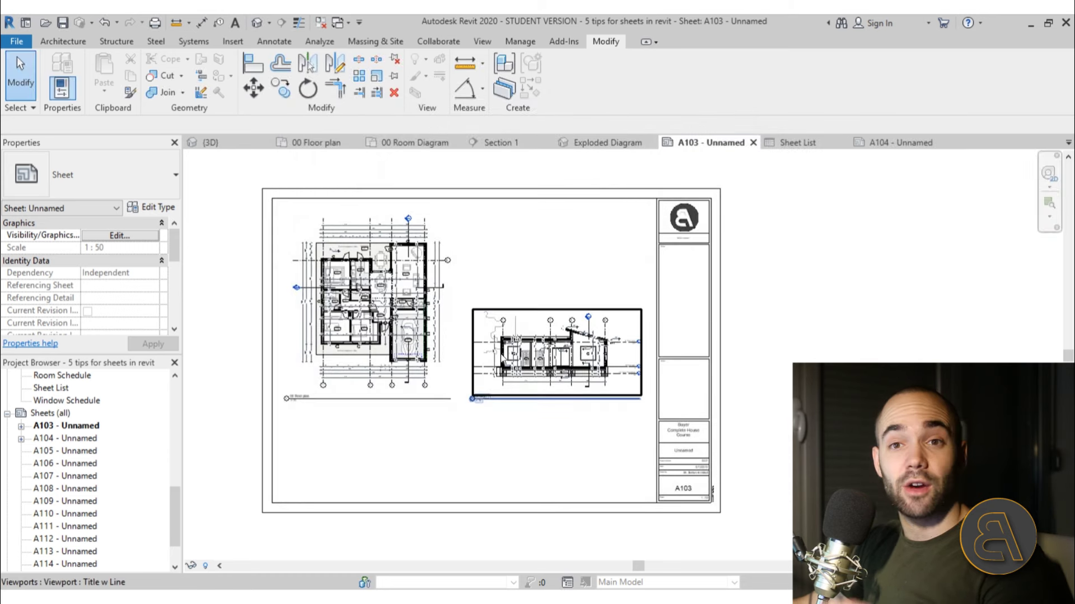
key(Escape)
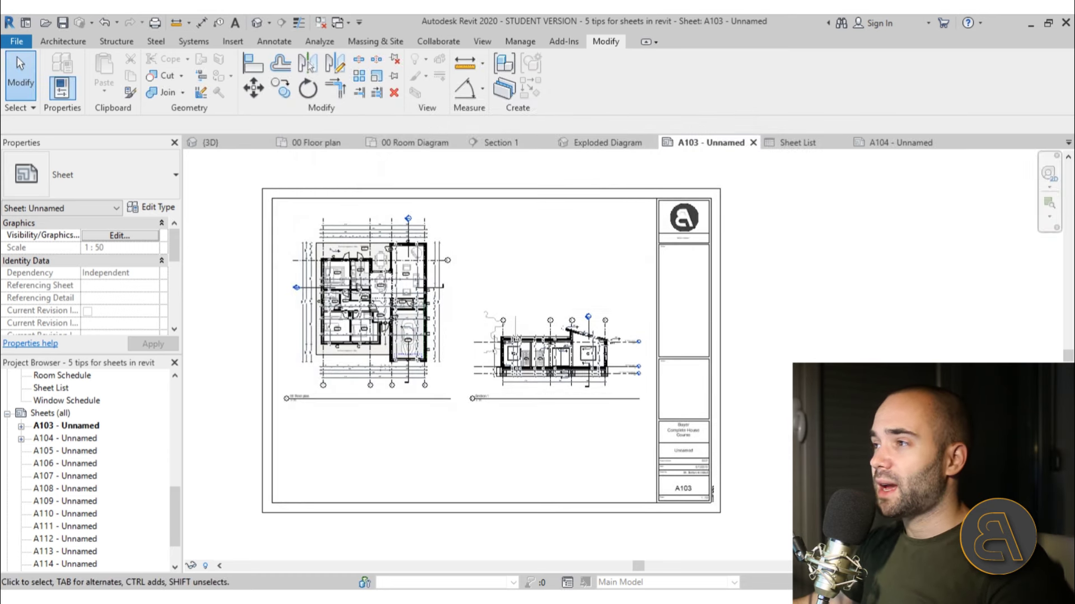
click(22, 43)
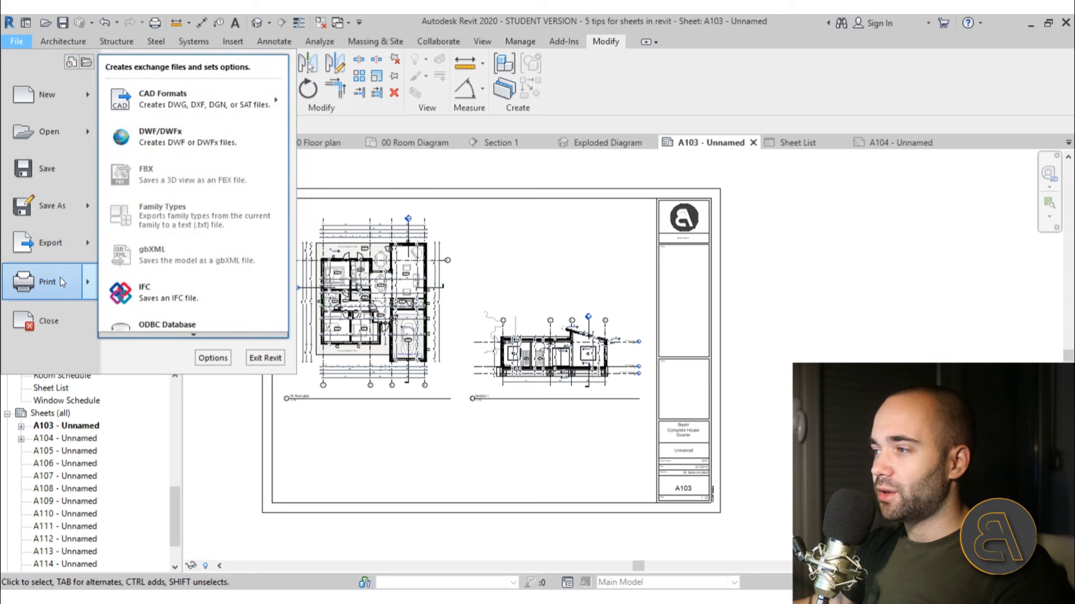
mouse_move(62, 276)
click(199, 116)
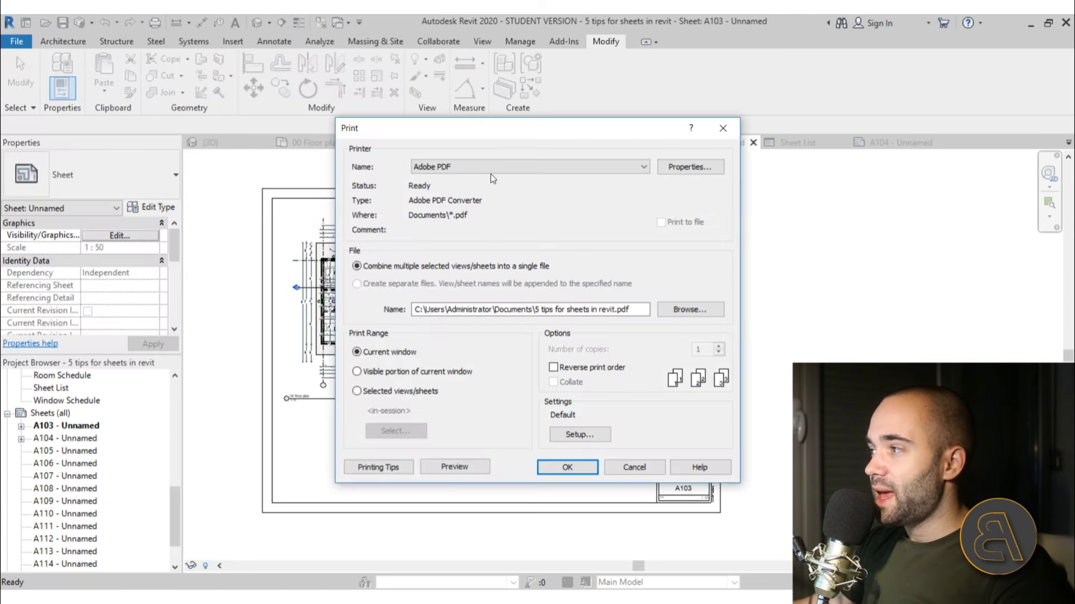
Step: Choose the Adobe PDF printer and review its properties
click(444, 169)
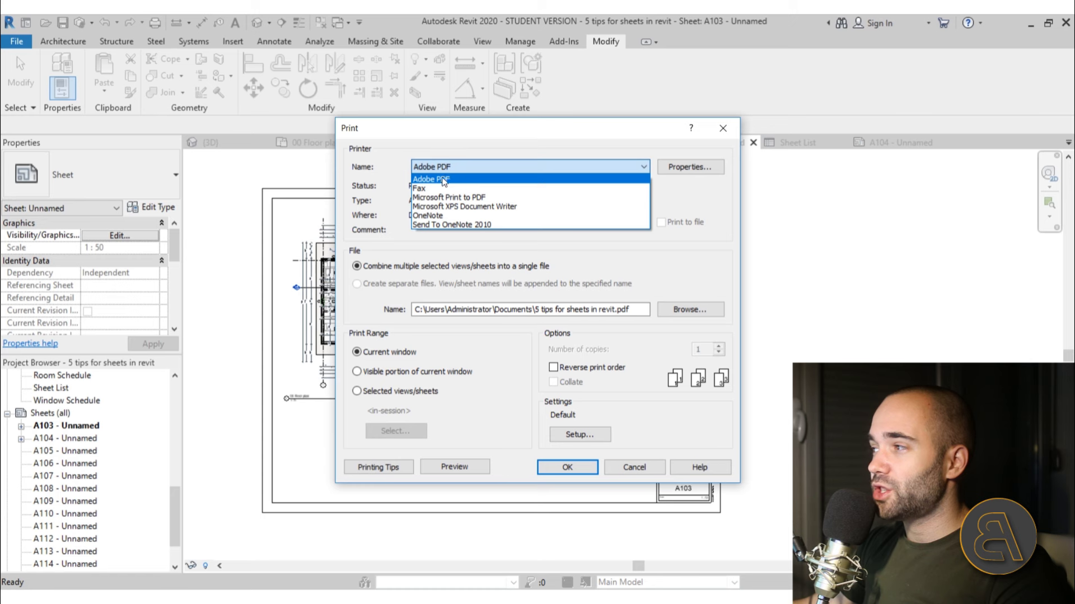
click(436, 180)
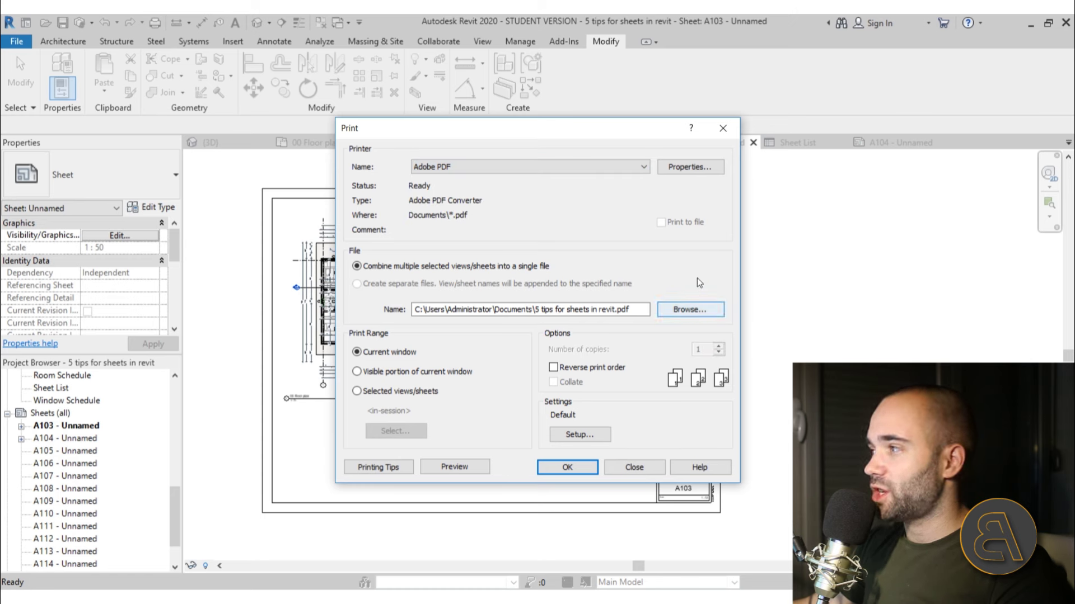
click(678, 169)
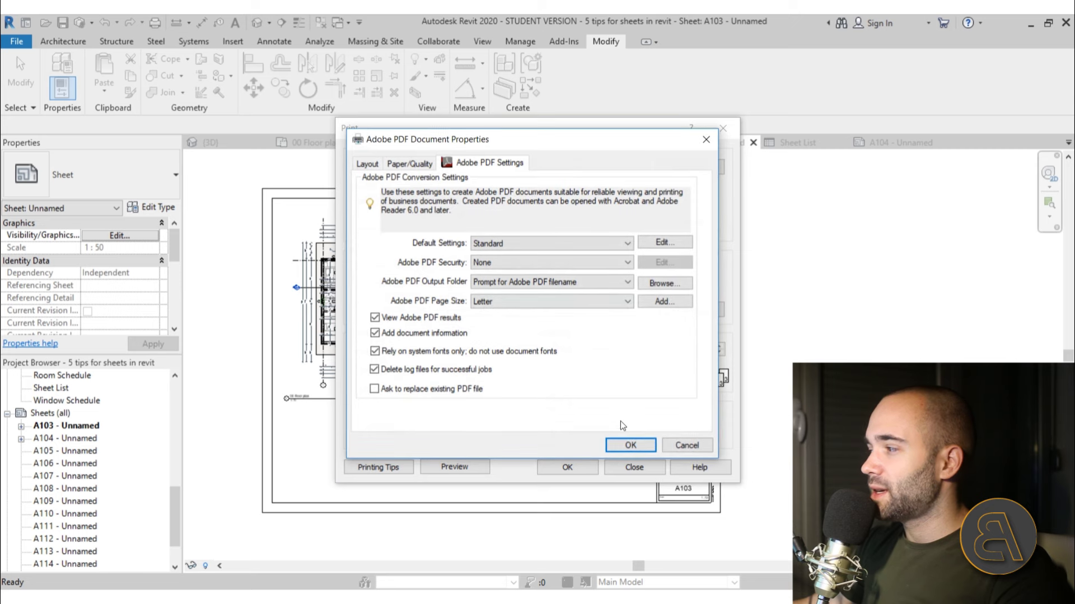
click(685, 445)
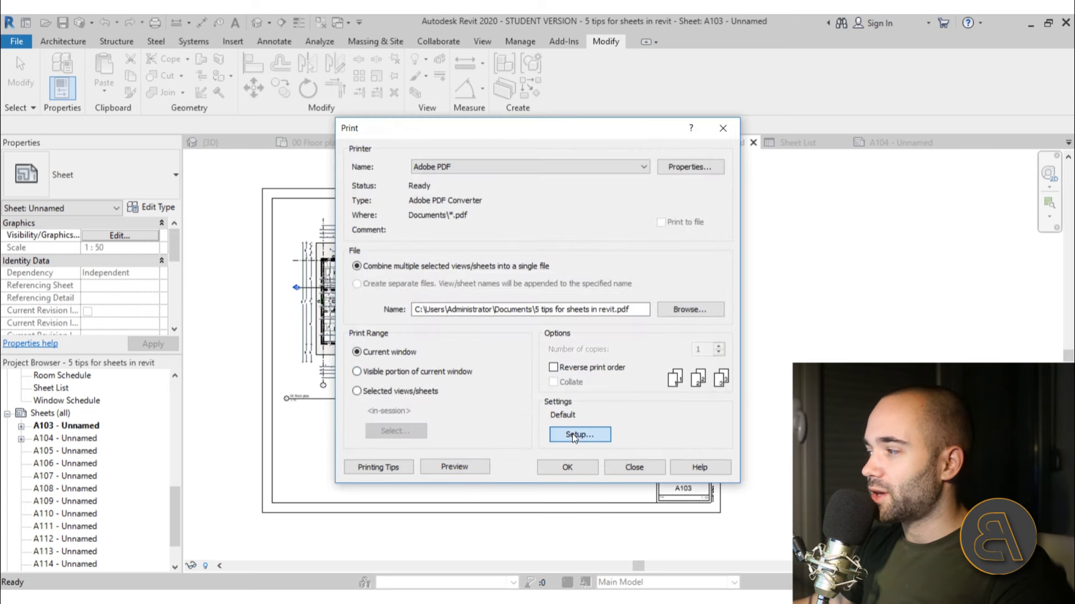
Step: In Print Setup, set paper size A0 with landscape orientation
click(572, 434)
click(407, 190)
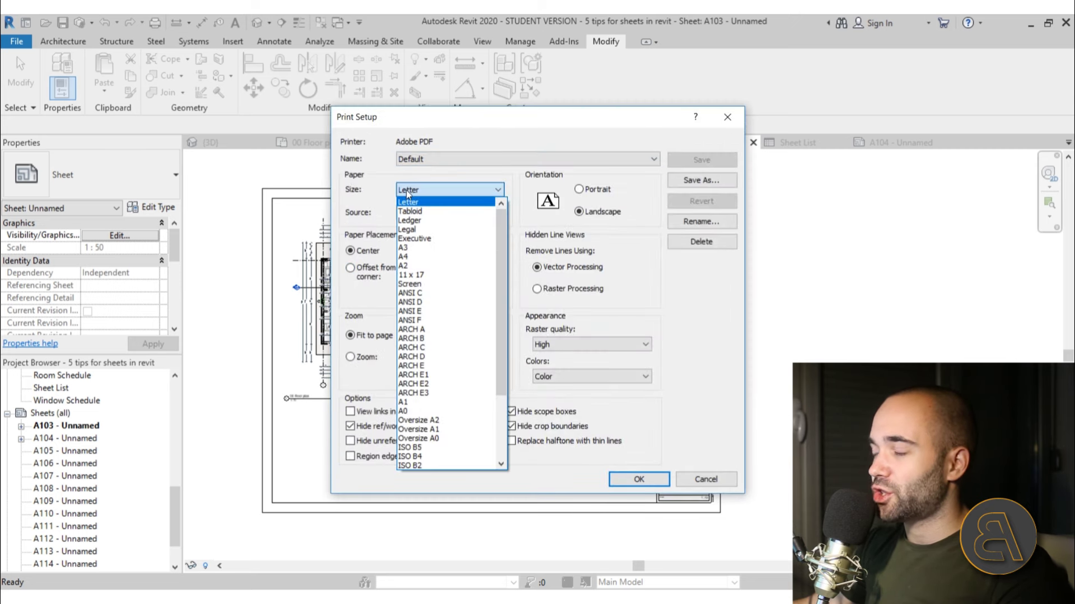
click(479, 111)
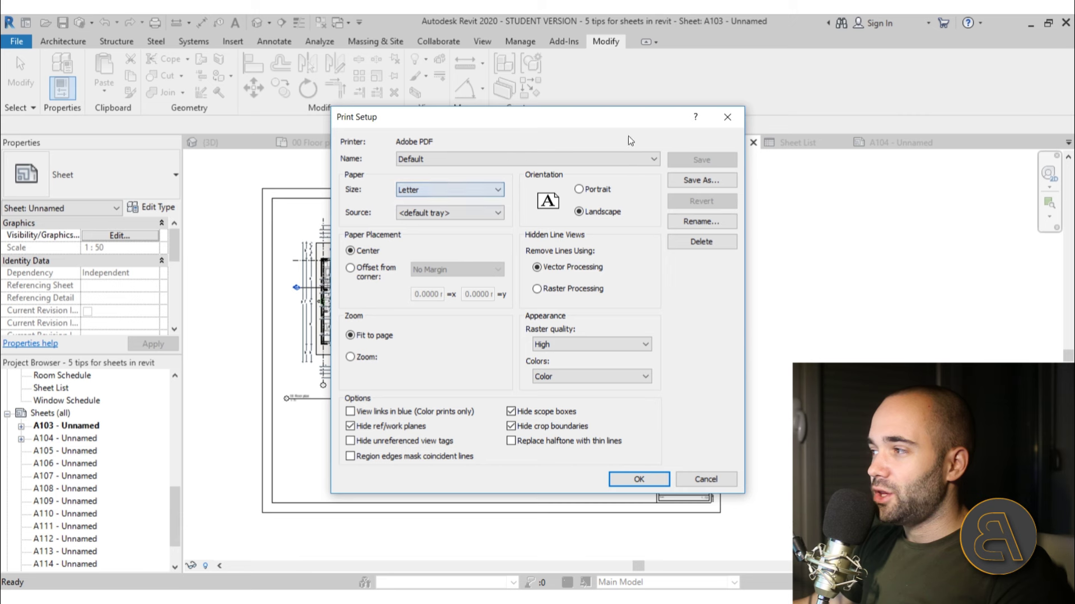
click(413, 190)
scroll(410, 274, down, 3)
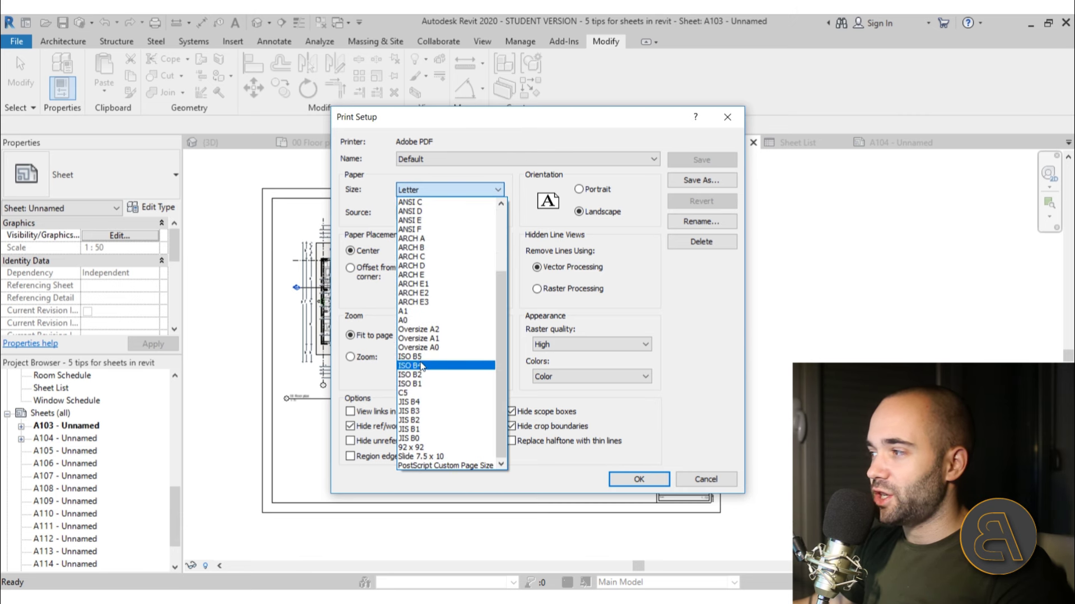
click(406, 320)
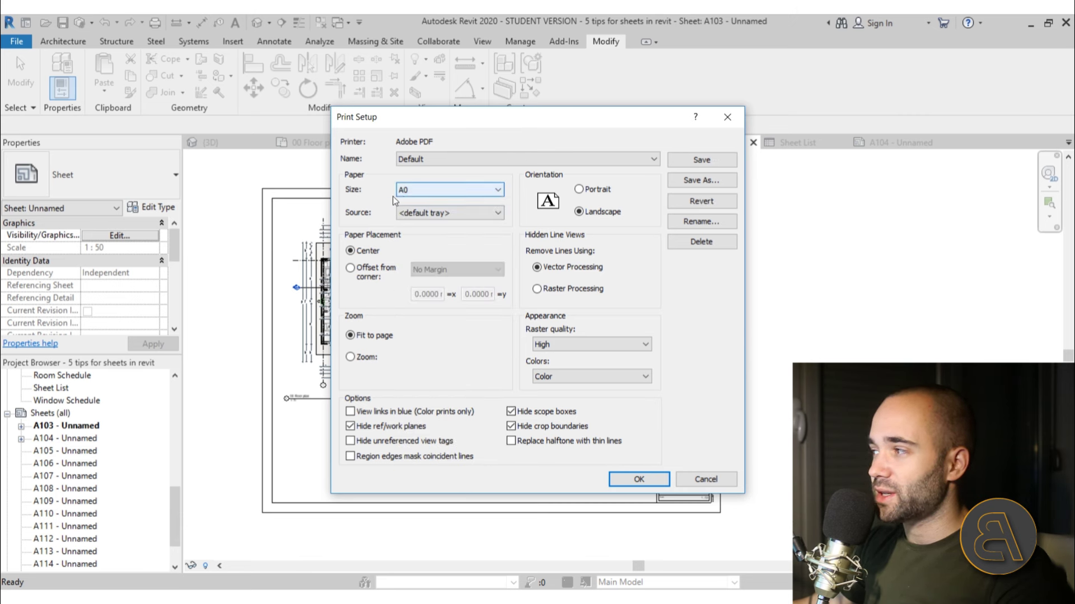
click(585, 215)
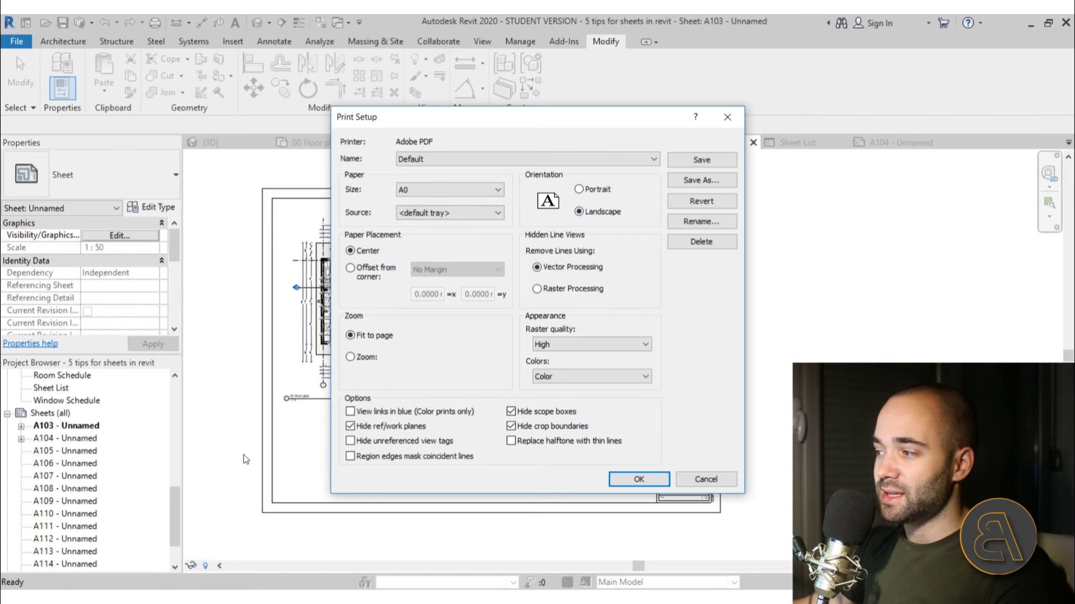
mouse_move(507, 123)
mouse_down()
mouse_move(827, 107)
mouse_move(502, 122)
mouse_up()
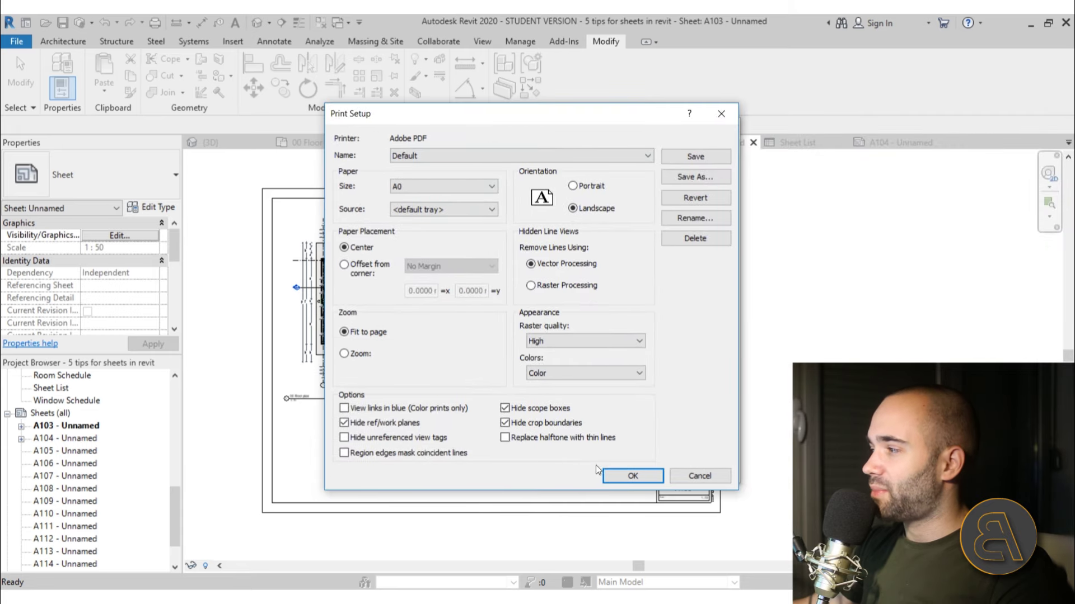
Step: Keep High raster quality and Color, and confirm the setup
click(541, 341)
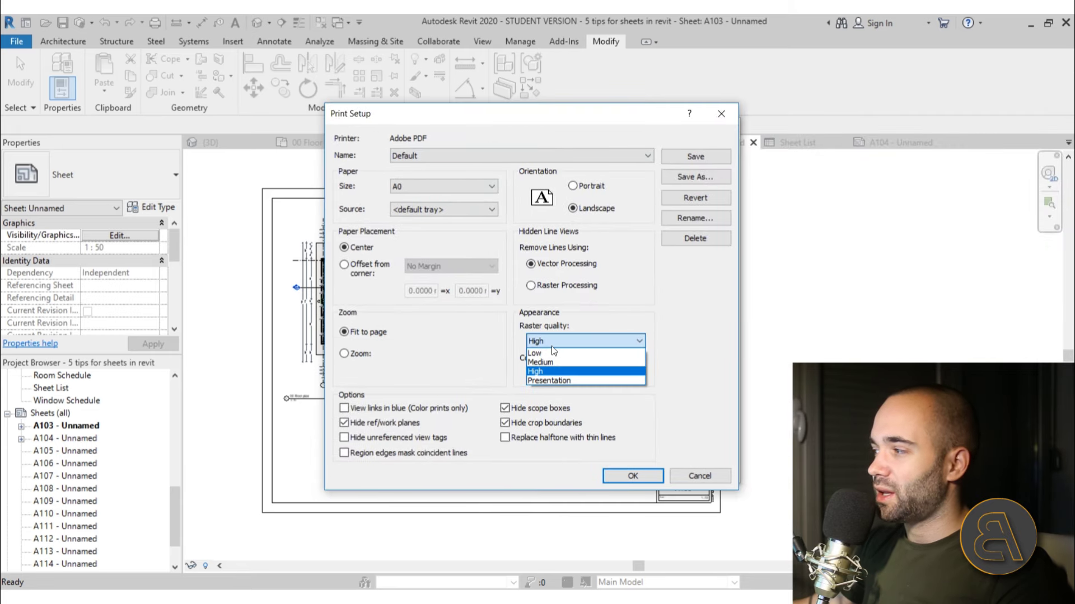
click(553, 349)
click(557, 373)
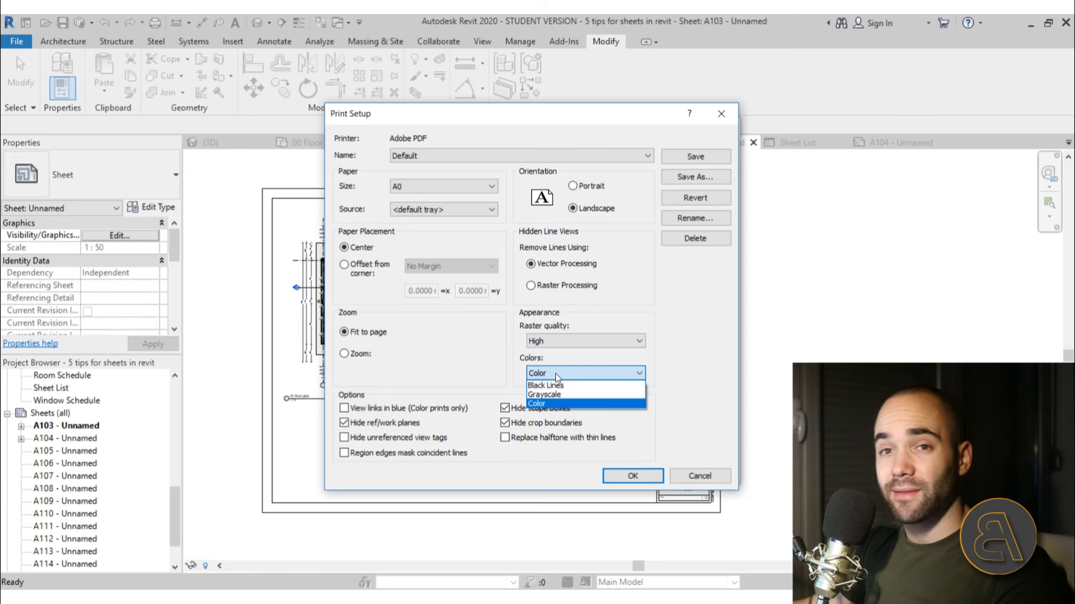
click(555, 374)
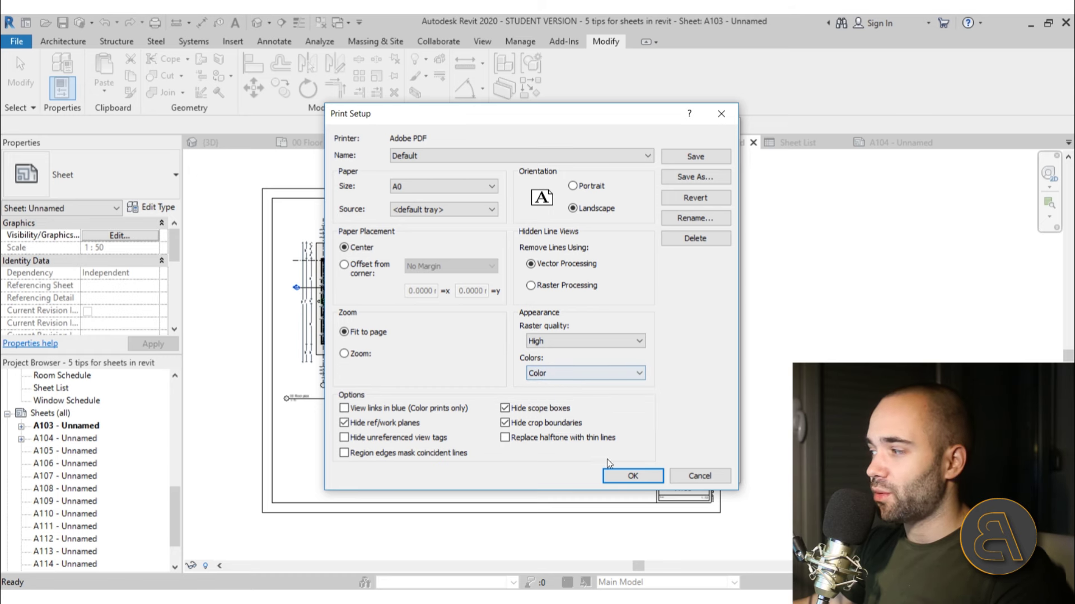
click(650, 475)
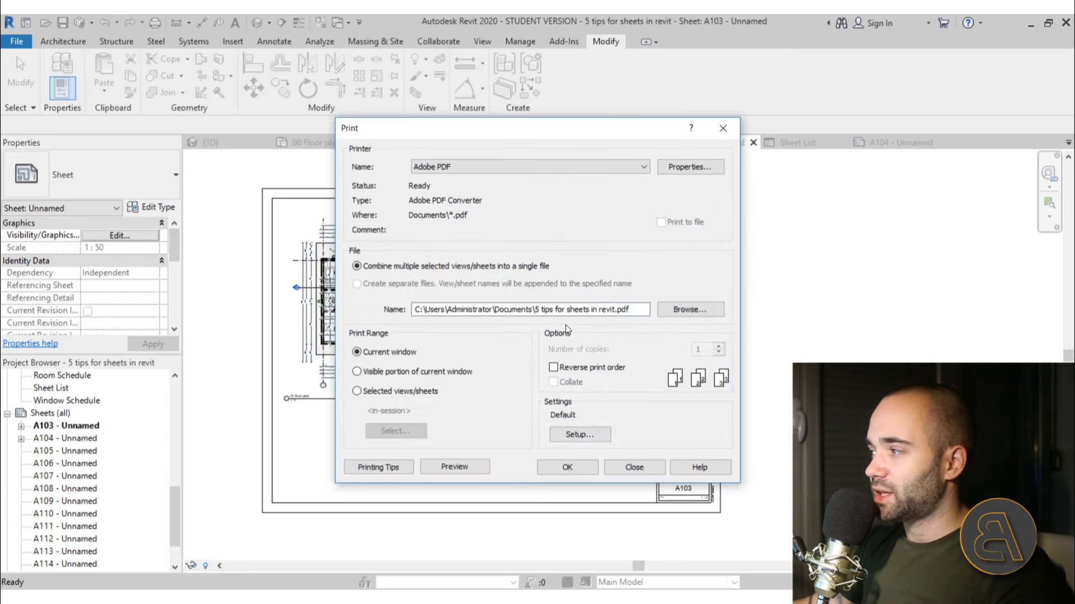
Step: Keep Adobe PDF as the printer and the current save path, closing the Print dialog without printing
click(693, 307)
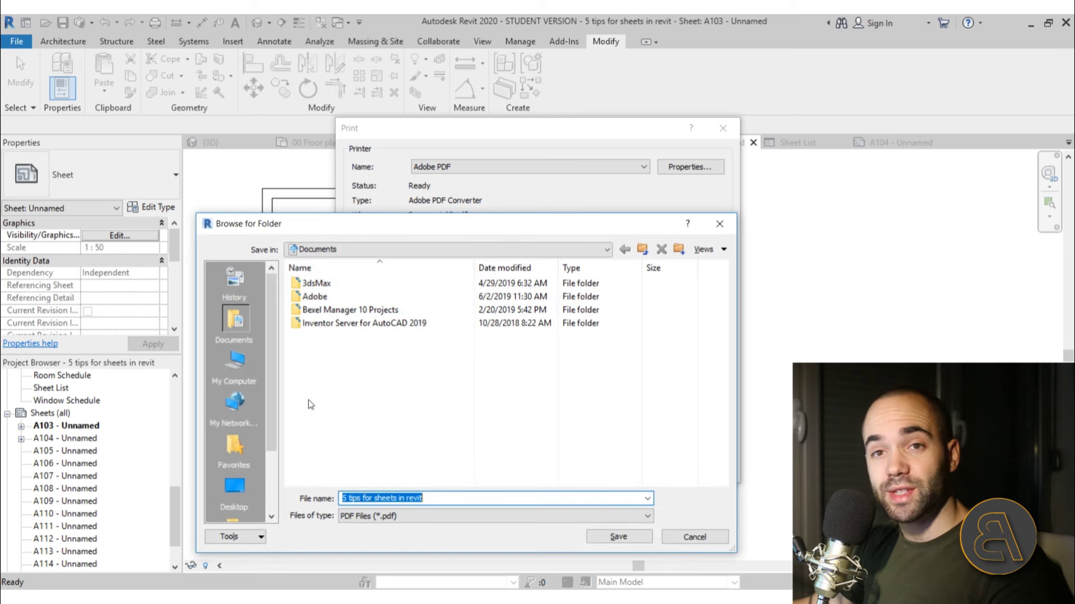
click(684, 535)
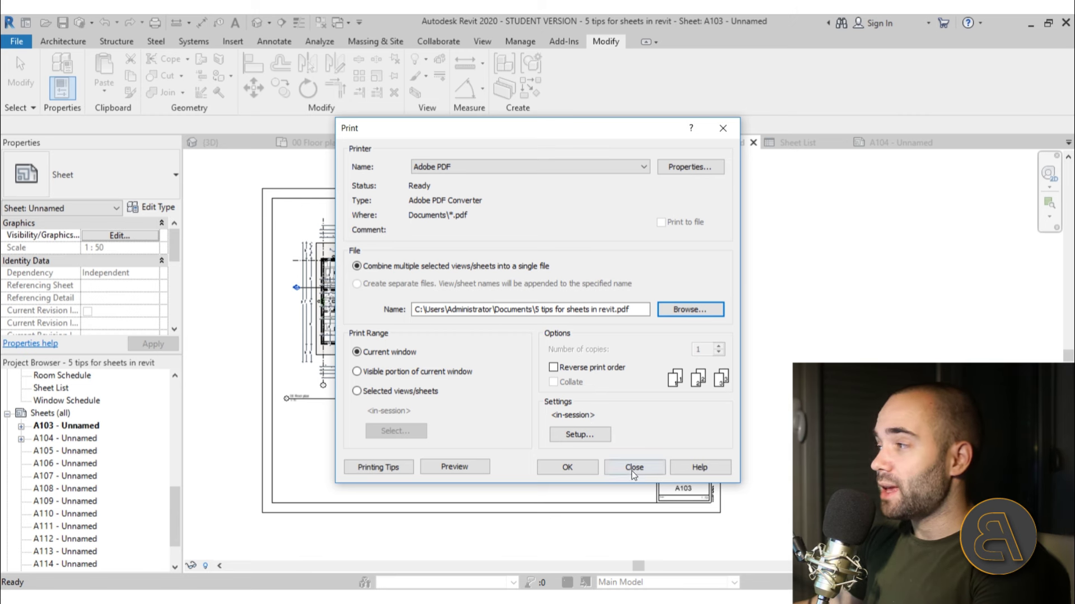
click(437, 167)
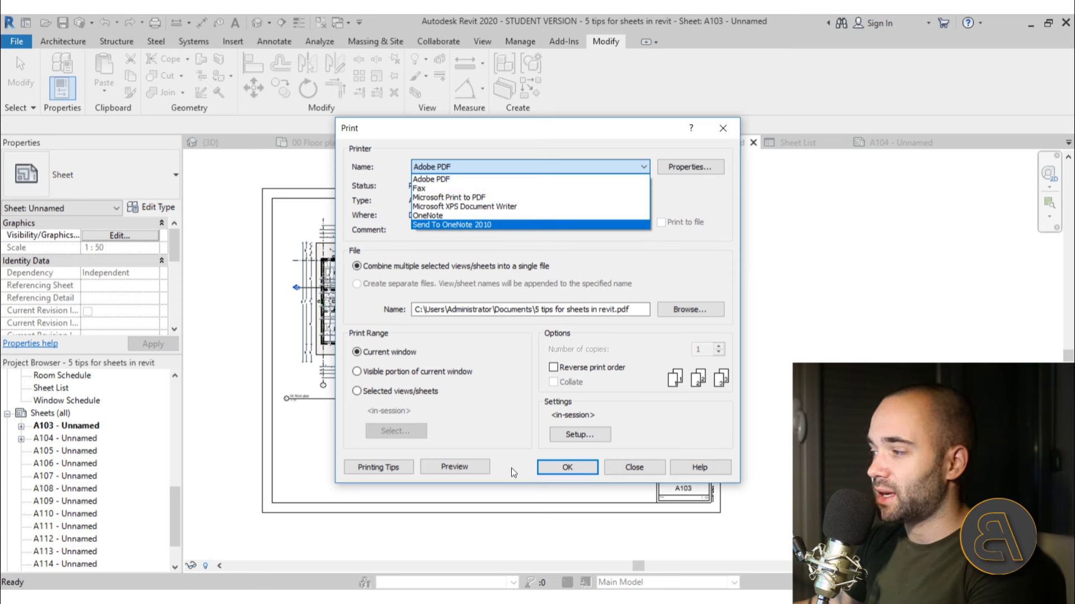
click(595, 470)
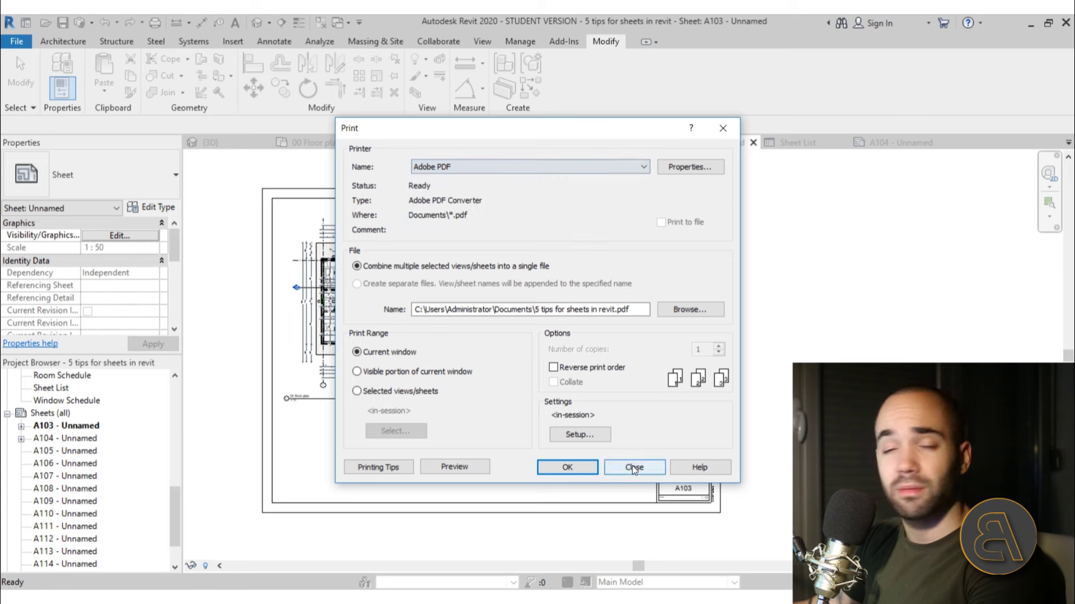
click(625, 468)
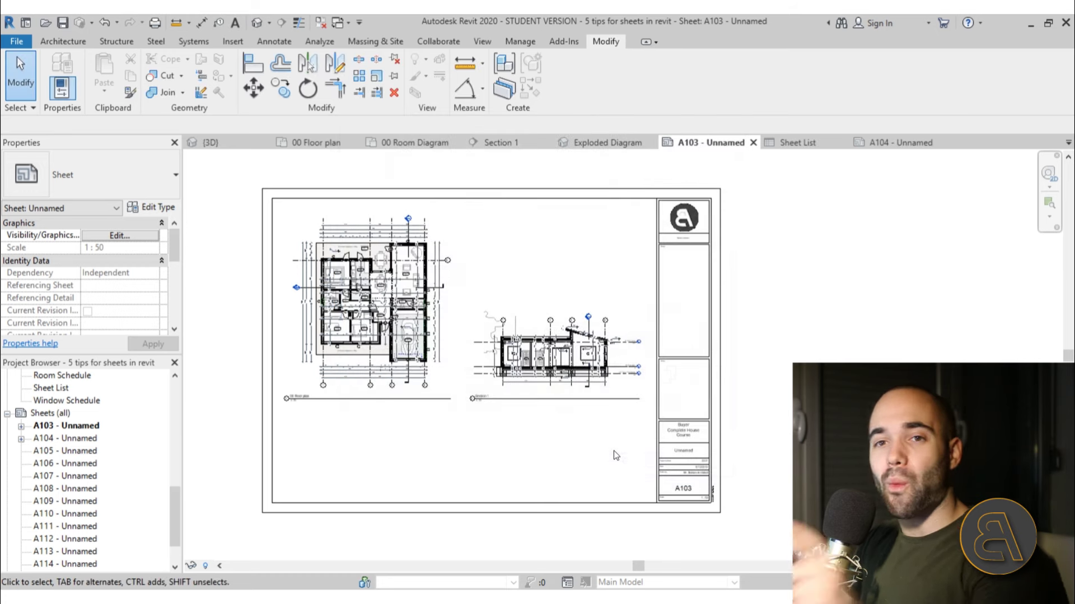
Step: Open the Export Image dialog from File > Export > Images and Animations
click(17, 41)
mouse_move(67, 242)
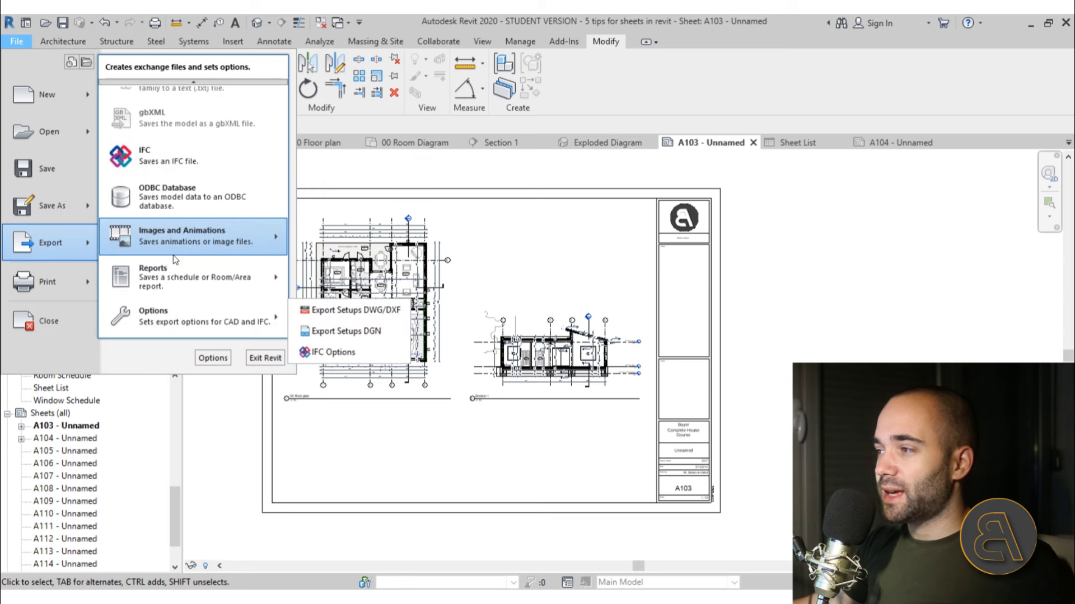
mouse_move(171, 246)
click(63, 272)
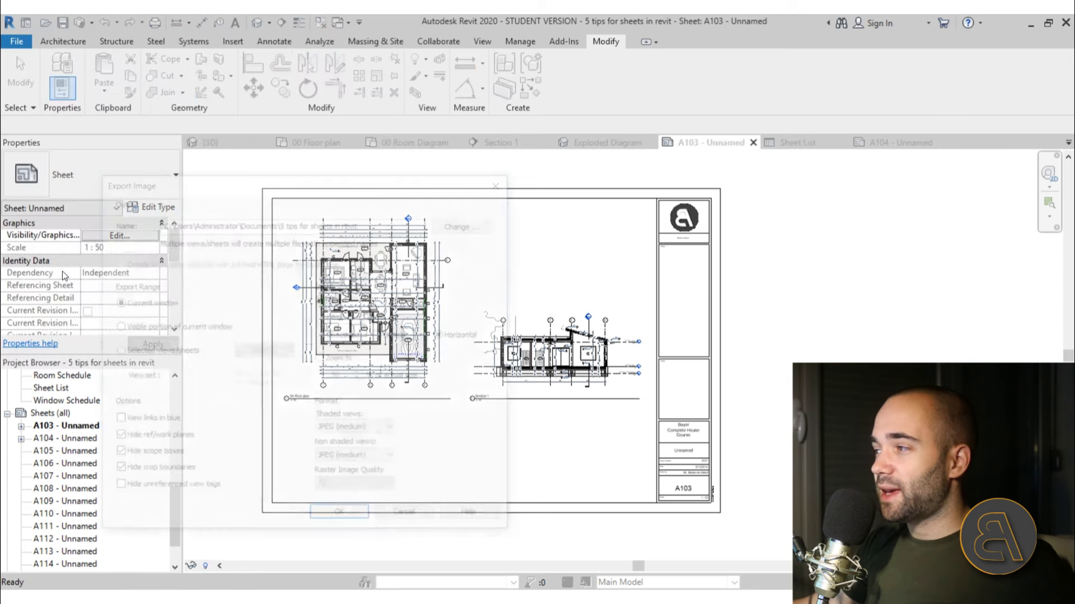
Step: Size the image at 100% zoom of actual size with Raster Image Quality 600
click(348, 364)
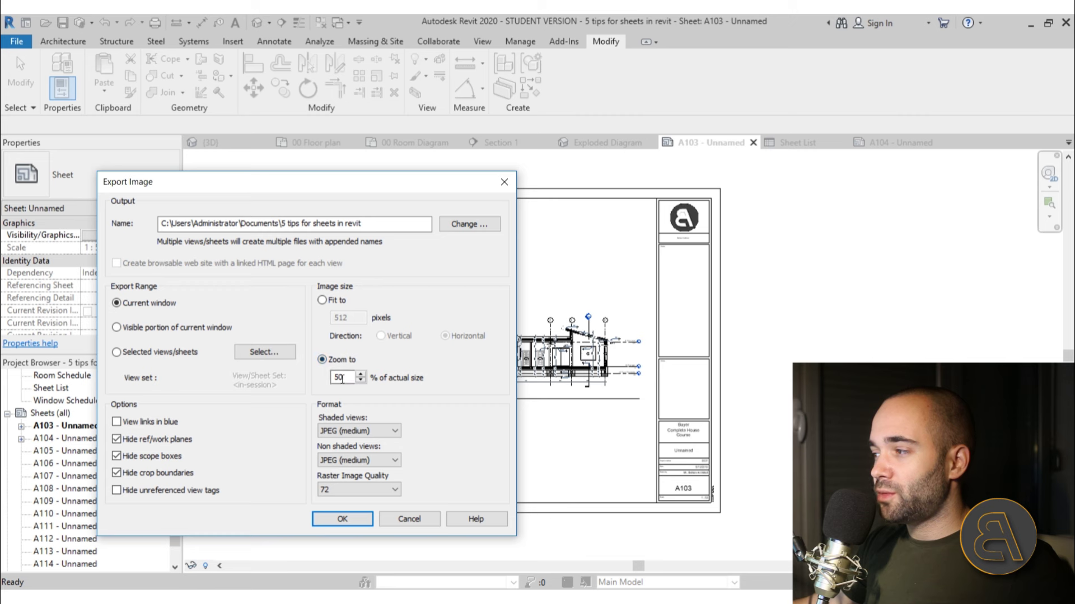
key(Delete)
text(100)
click(331, 493)
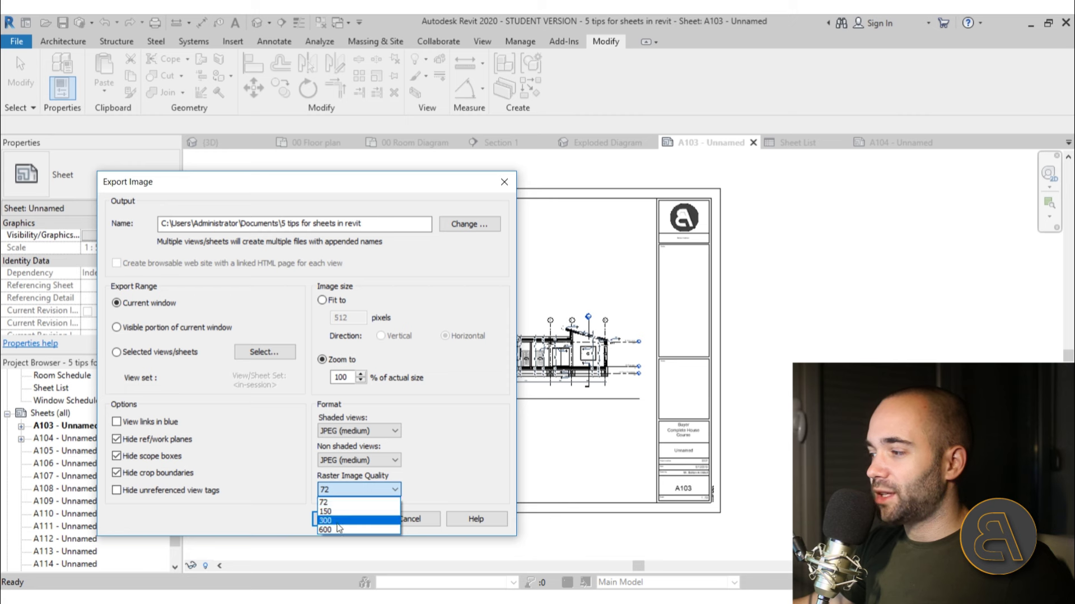
click(325, 530)
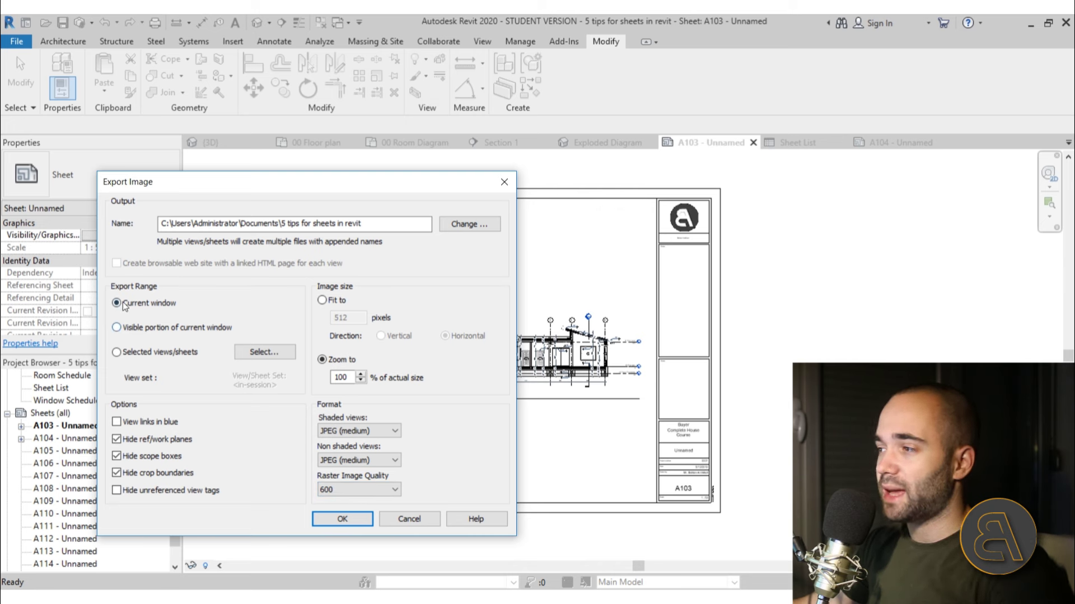
Step: Select sheets A103 and A105–A108 for image export and save the selection as a sheet set
click(248, 353)
scroll(245, 370, down, 4)
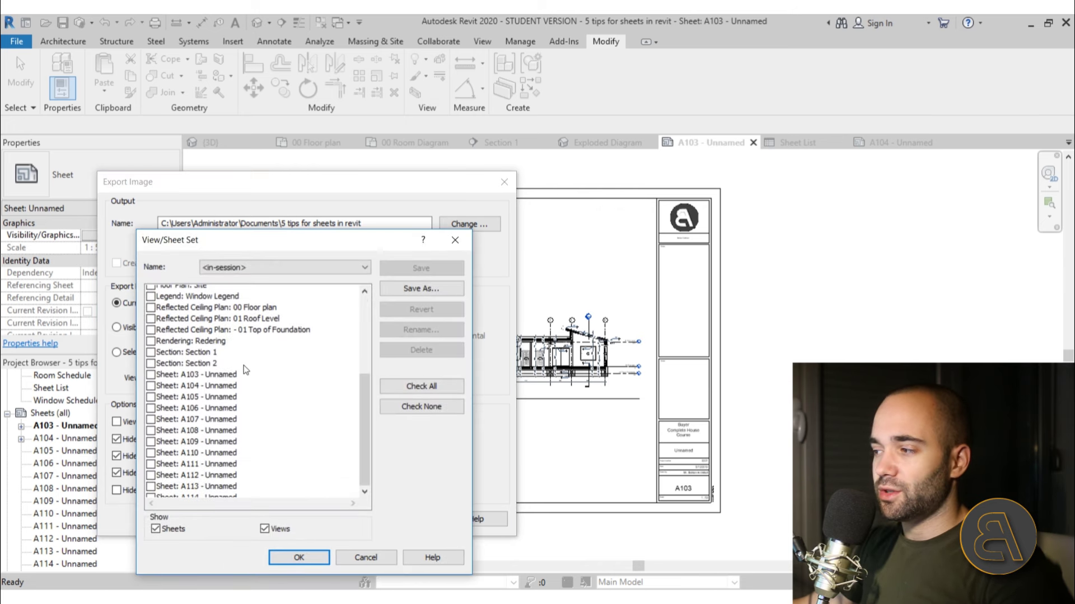
scroll(245, 370, down, 1)
click(151, 358)
click(150, 381)
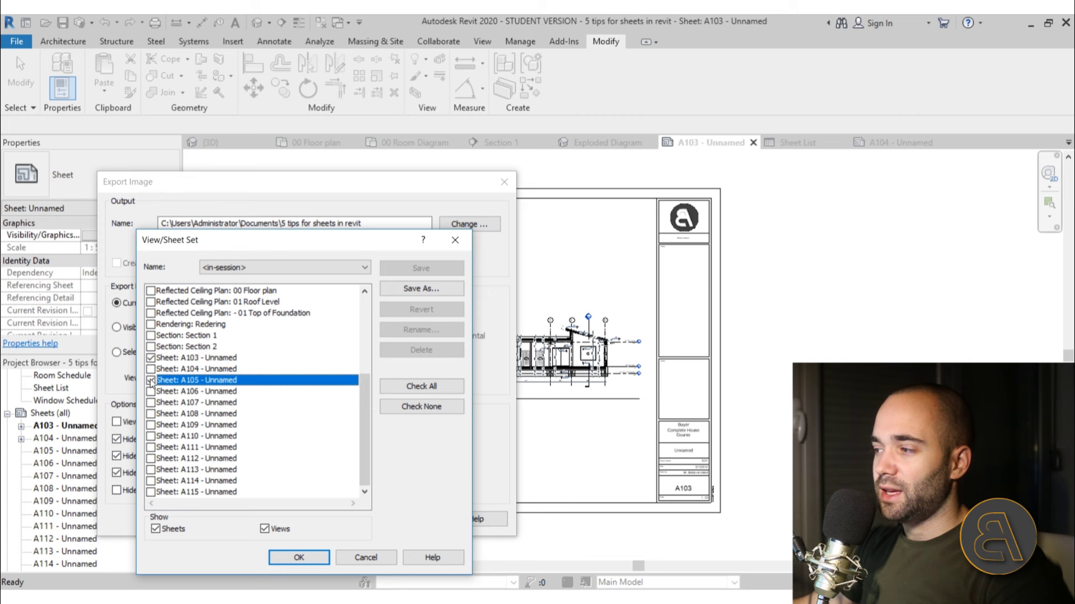
click(151, 392)
click(150, 403)
click(151, 414)
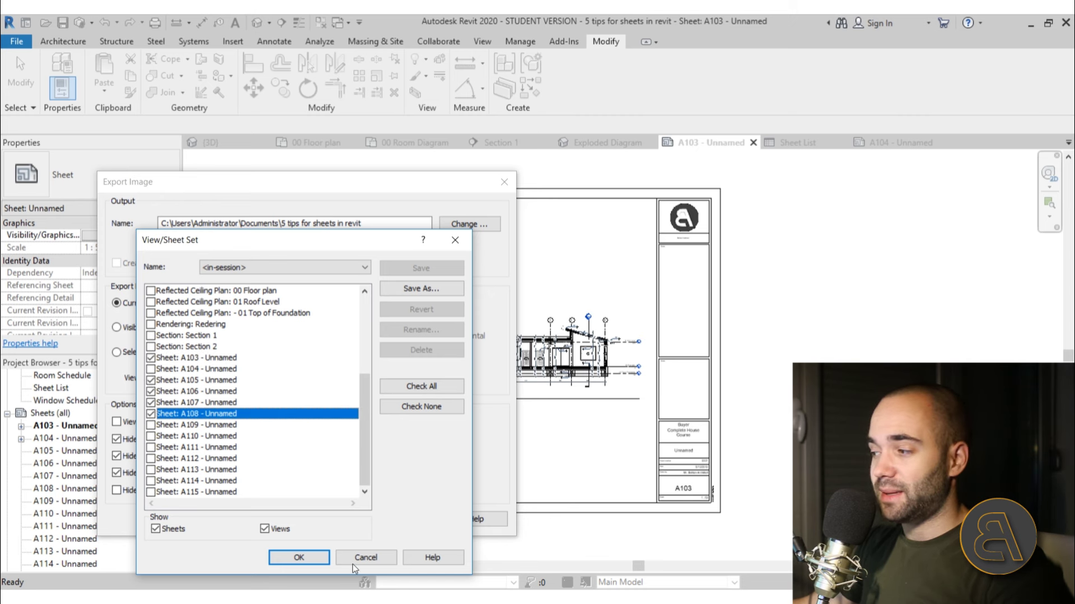
click(319, 565)
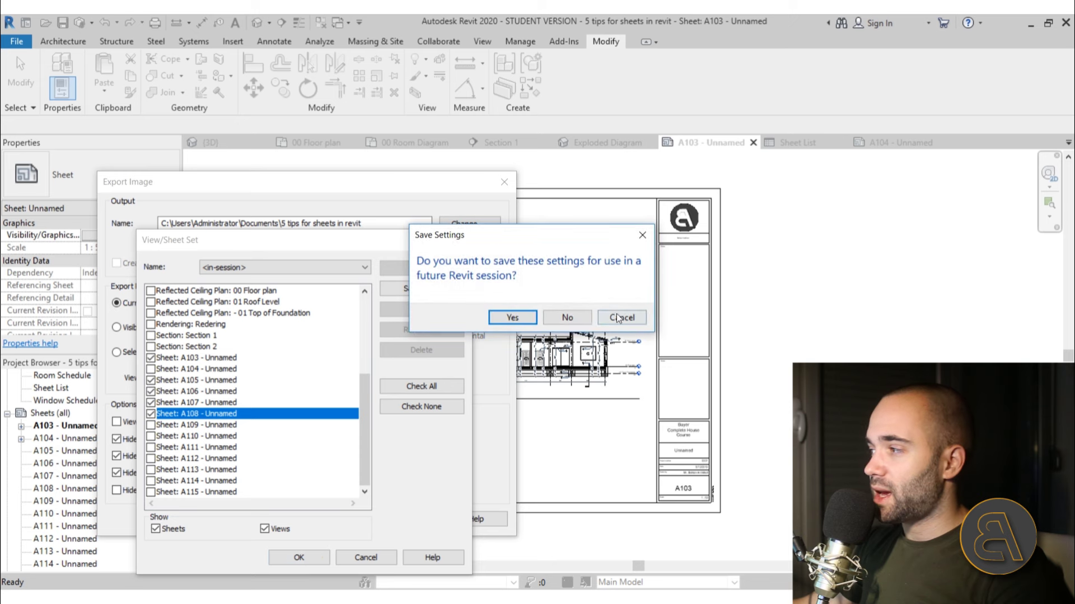
click(511, 317)
Step: Keep JPEG (medium) format and the existing output location, then cancel the image export
click(353, 431)
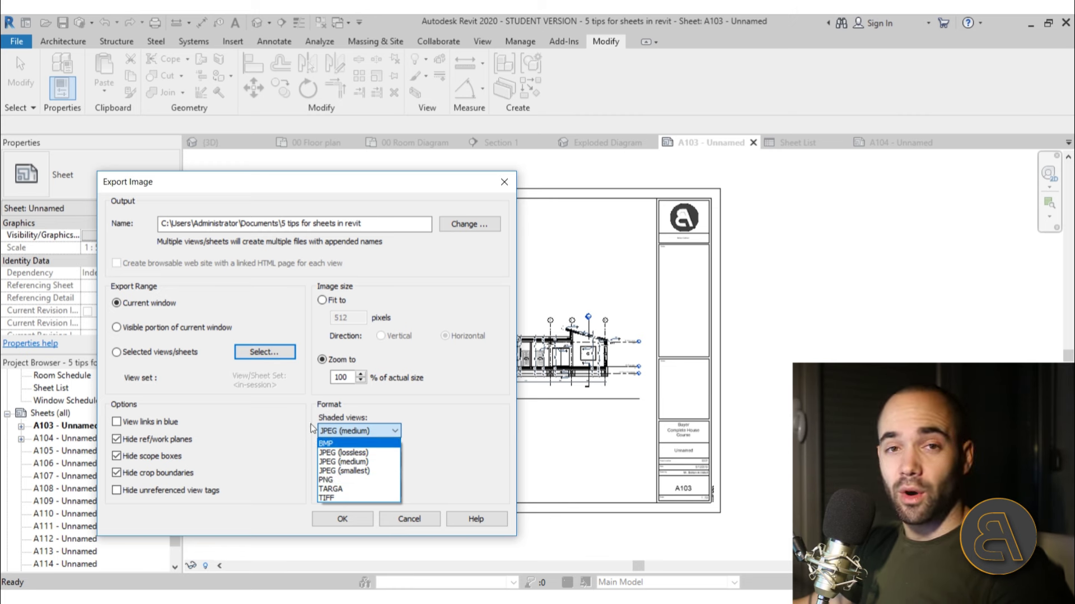
click(465, 230)
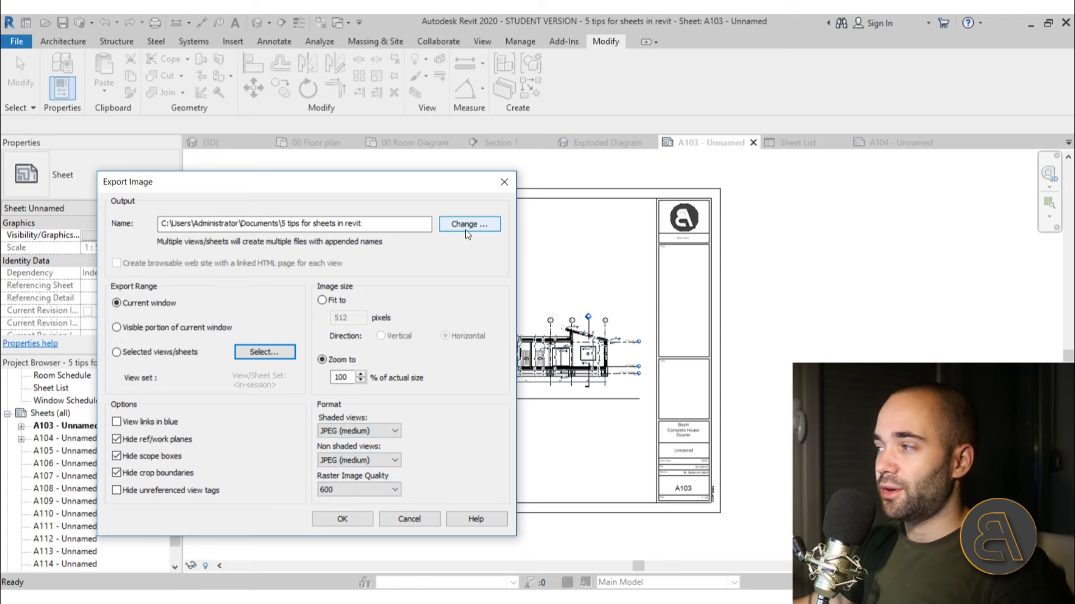
click(466, 229)
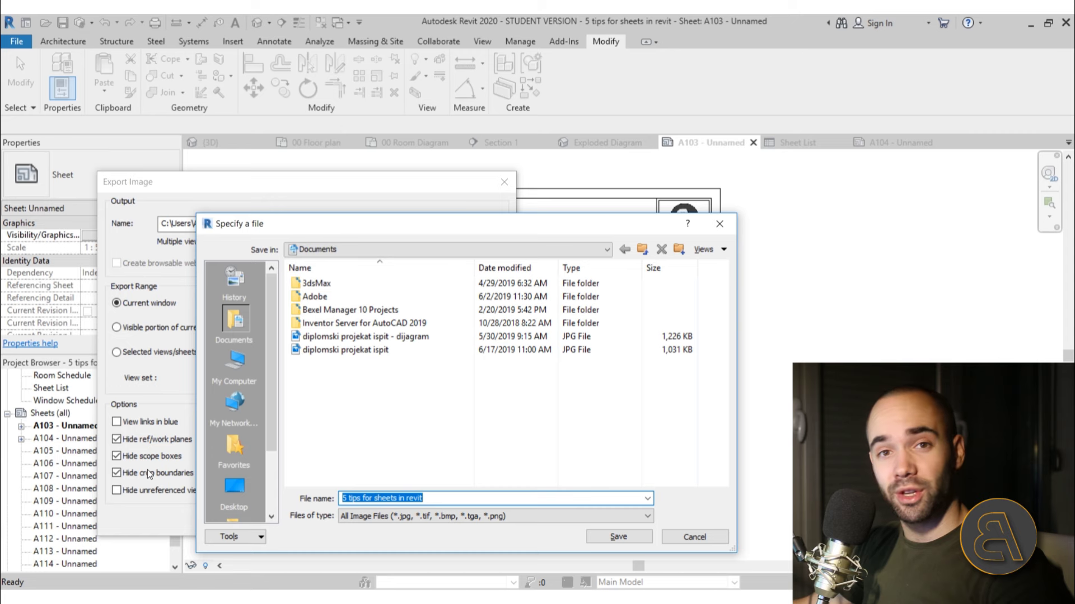
click(694, 537)
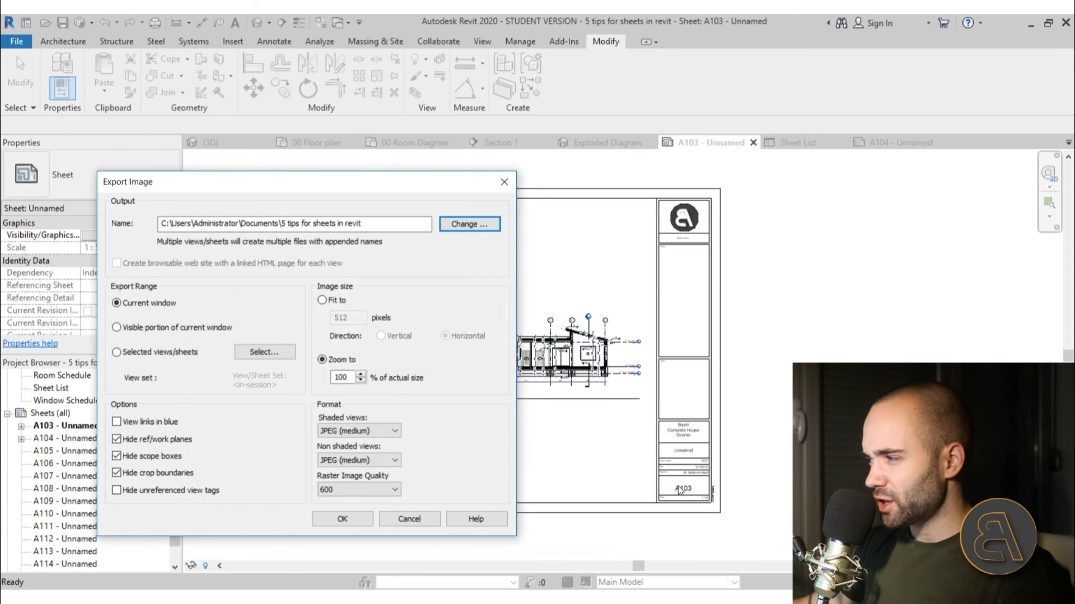
click(409, 519)
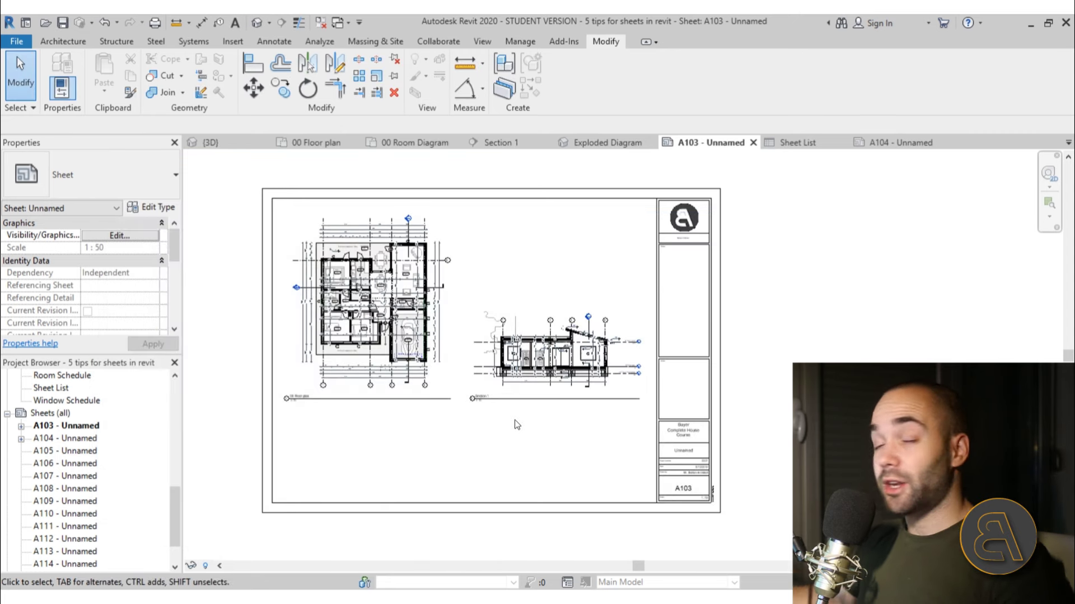